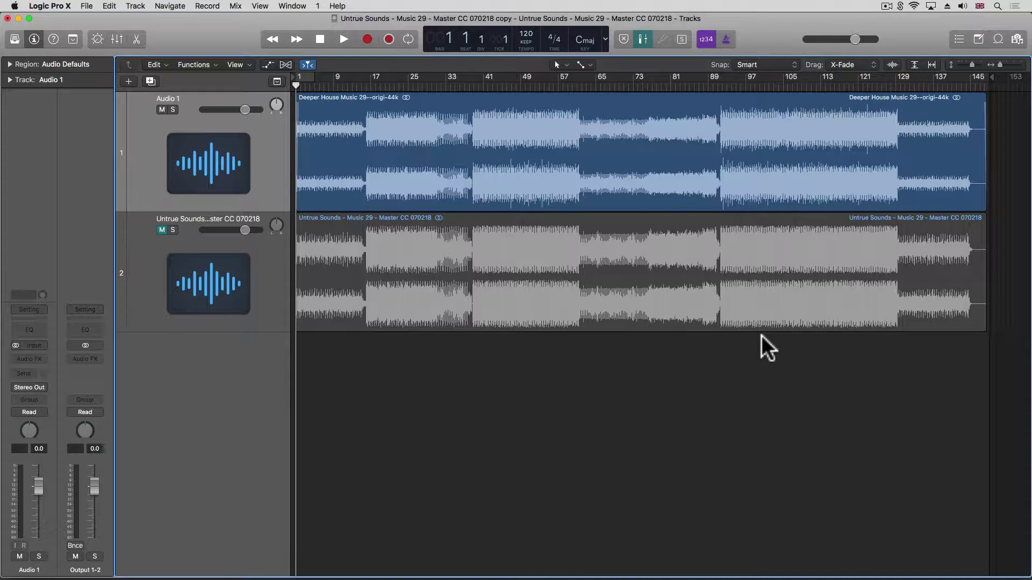
Step: Mute Audio 1, unmute the Untrue Sounds master track and play the master from the start
click(195, 288)
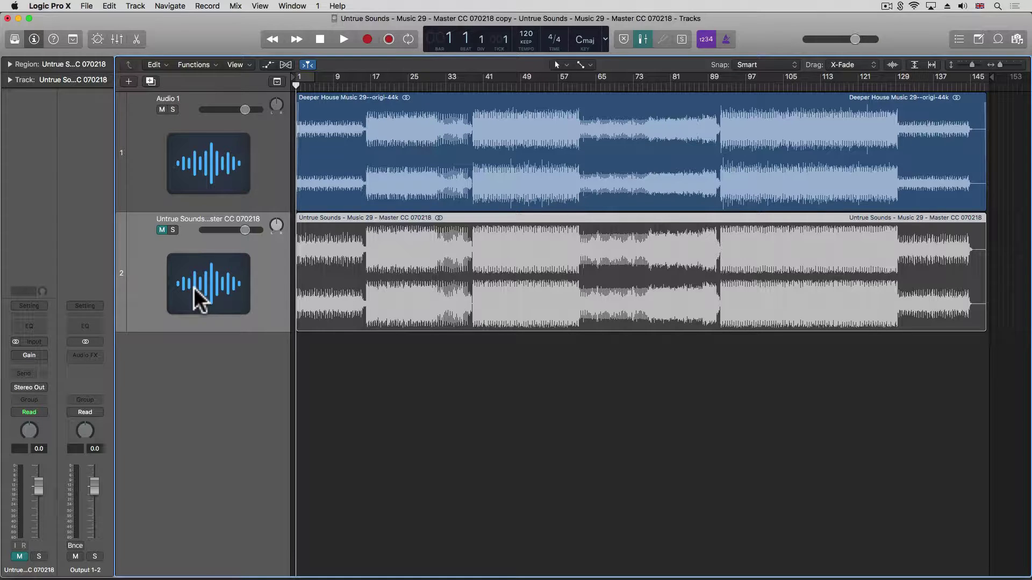
click(161, 110)
click(163, 229)
key(XF86AudioRaiseVolume)
key(space)
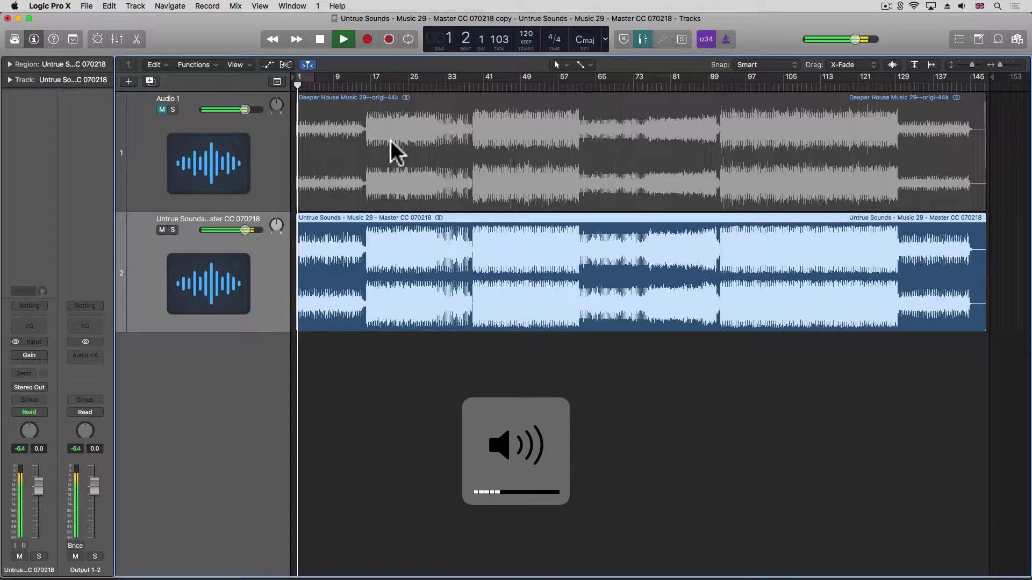
Step: Play the master from around bar 14, just before the first drop, and adjust the system volume to a comfortable level
click(359, 99)
key(space)
key(XF86AudioRaiseVolume)
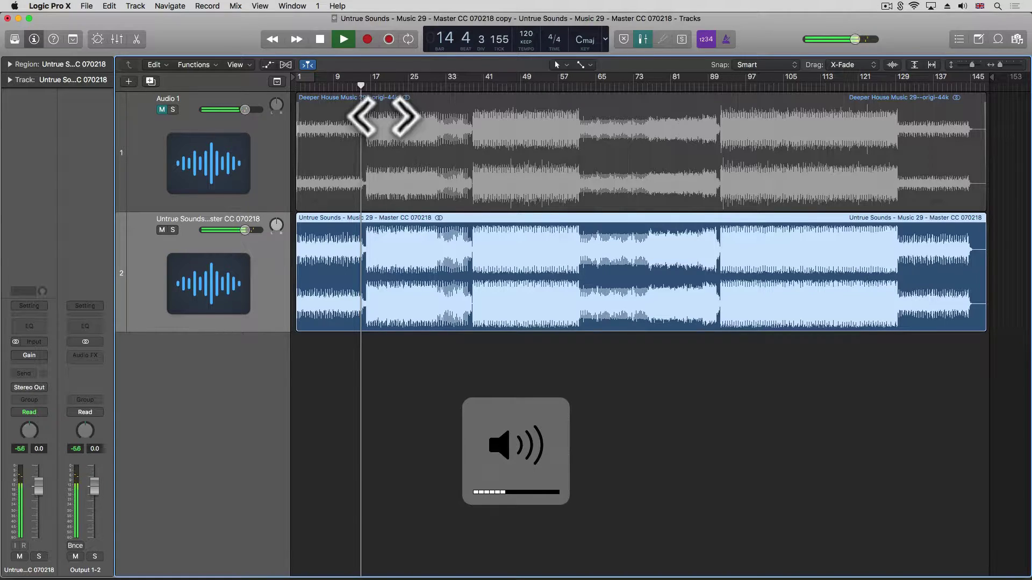
key(XF86AudioLowerVolume)
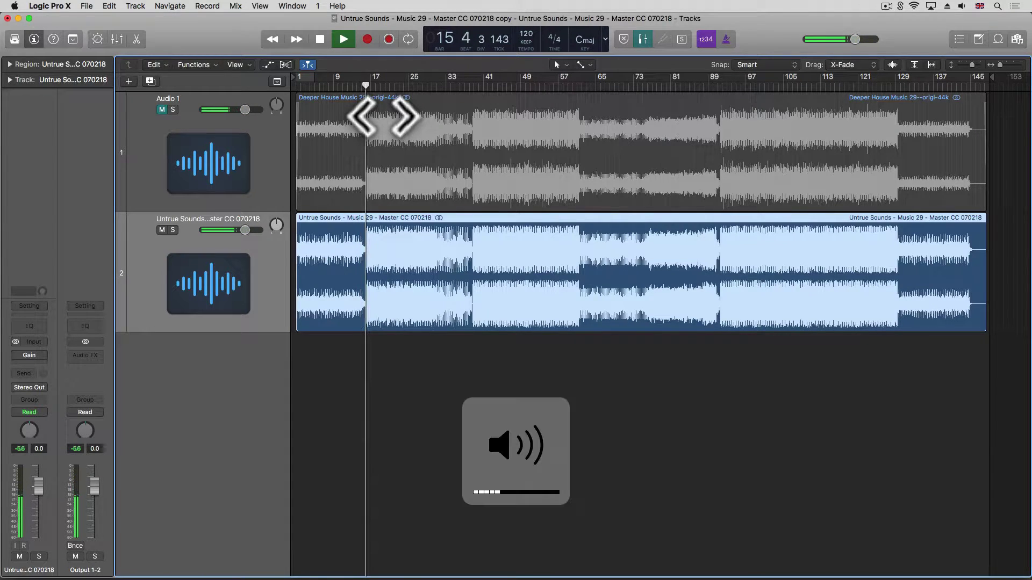
key(XF86AudioLowerVolume)
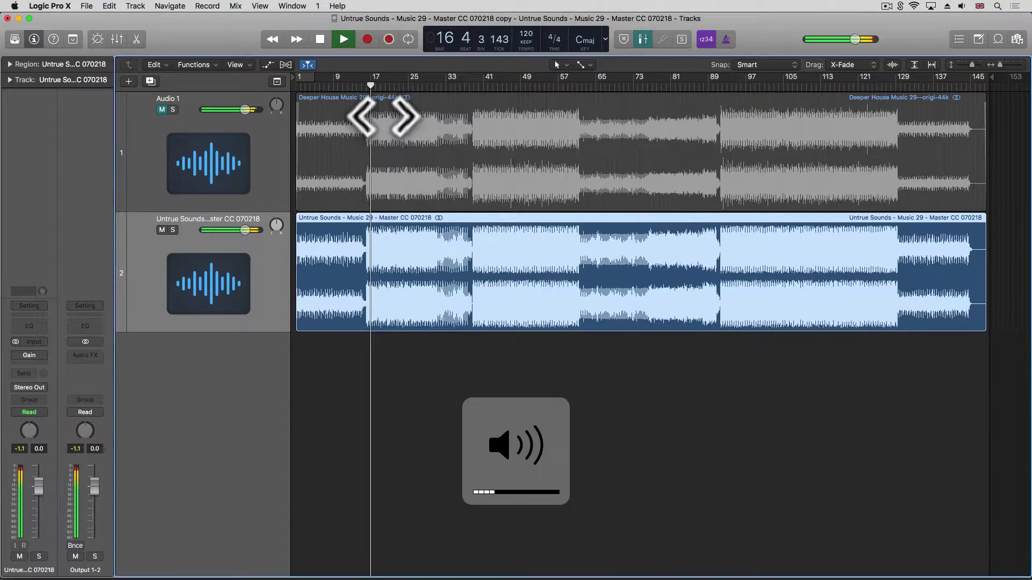
Step: Insert a MultiMeter on the Output 1-2 channel and move its window clear of the track headers
click(92, 352)
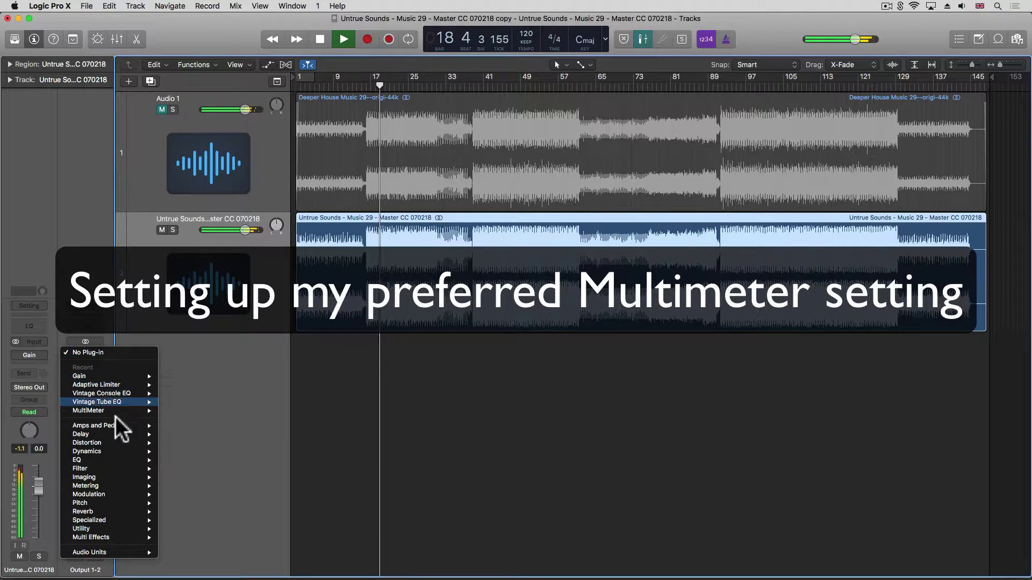
mouse_move(124, 486)
mouse_move(199, 512)
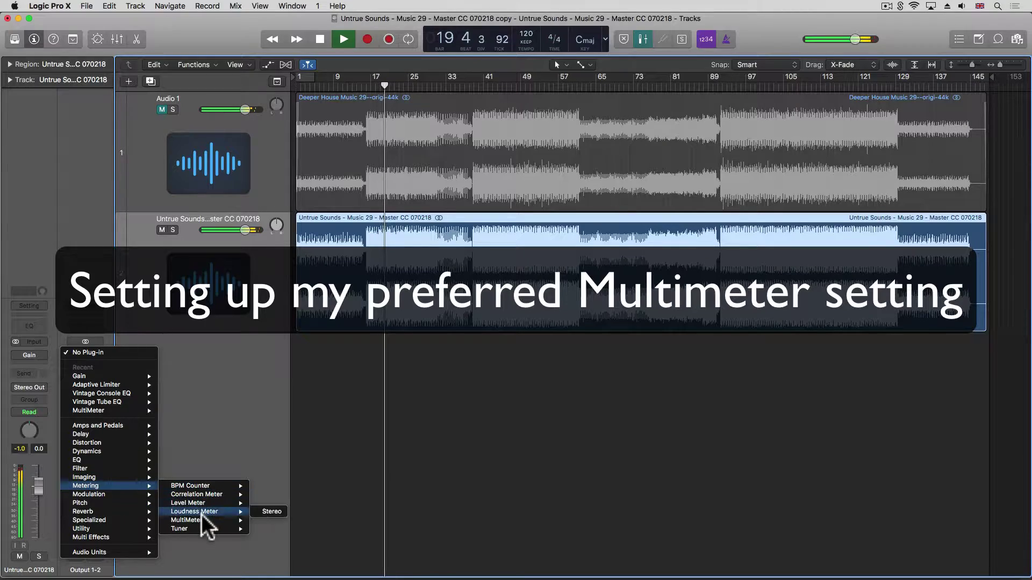
click(280, 521)
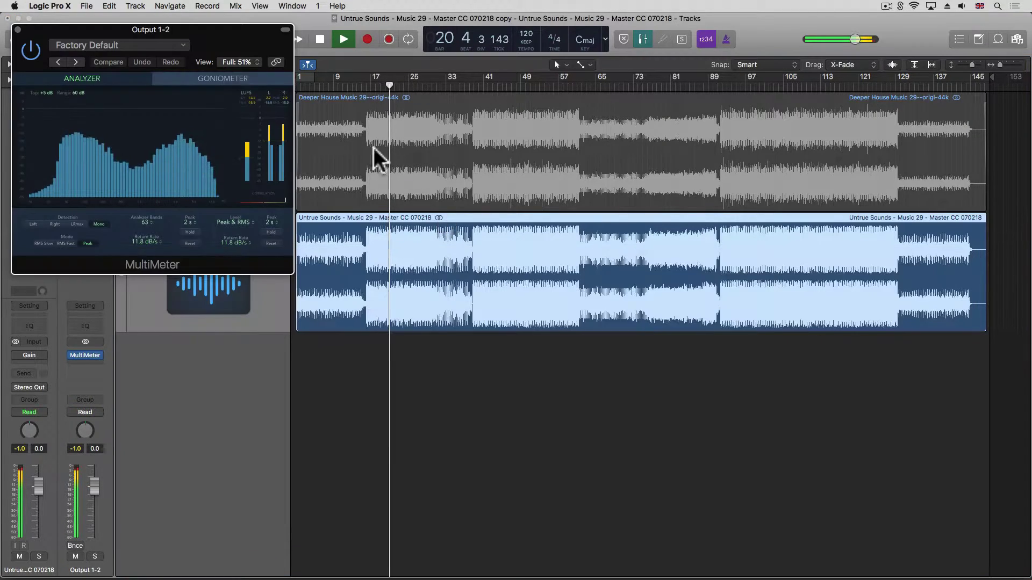
drag(231, 30, 943, 25)
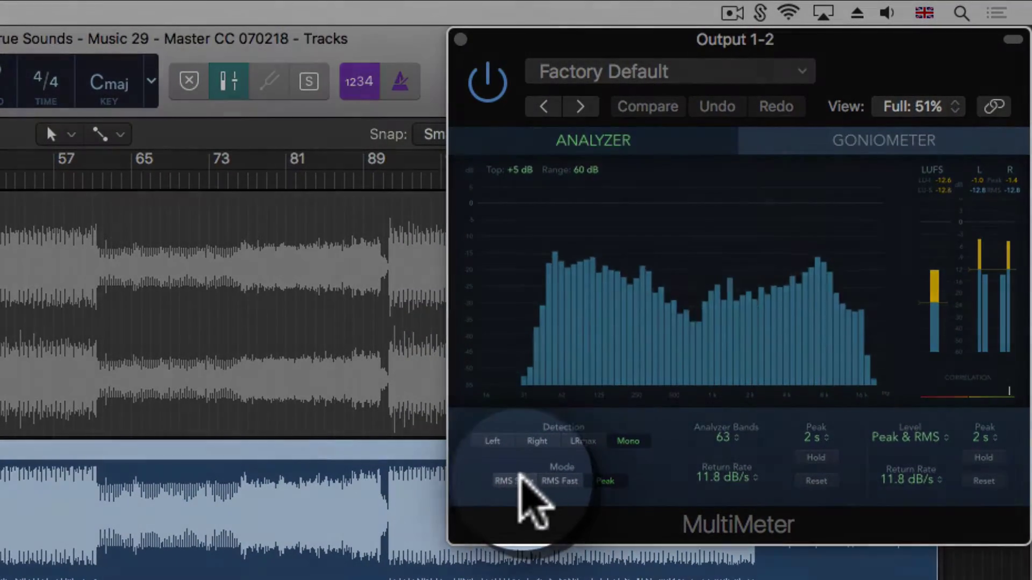
Step: Set the MultiMeter analyzer to RMS Slow mode with 31 bands and stop playback
click(514, 481)
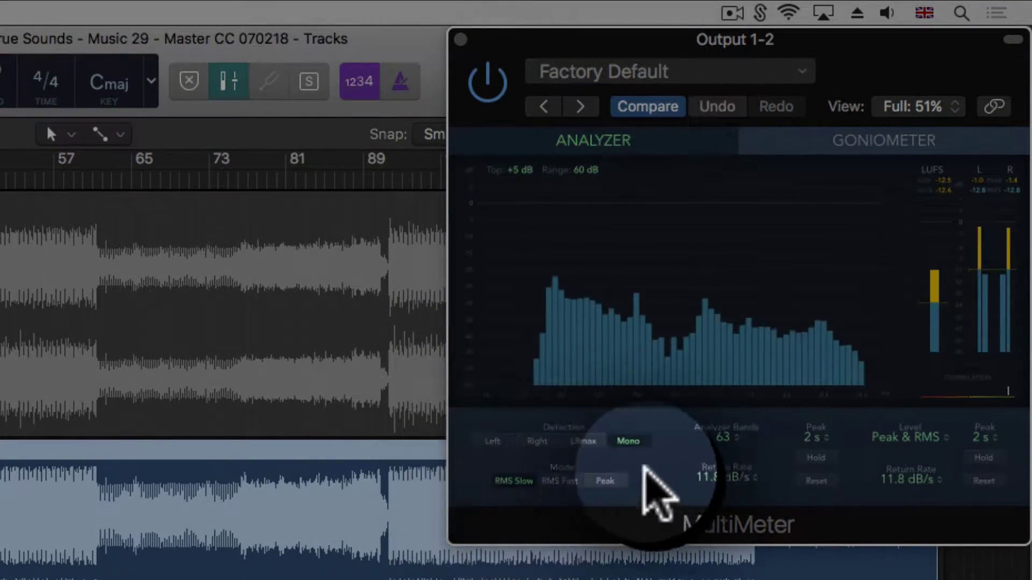
click(724, 436)
click(694, 422)
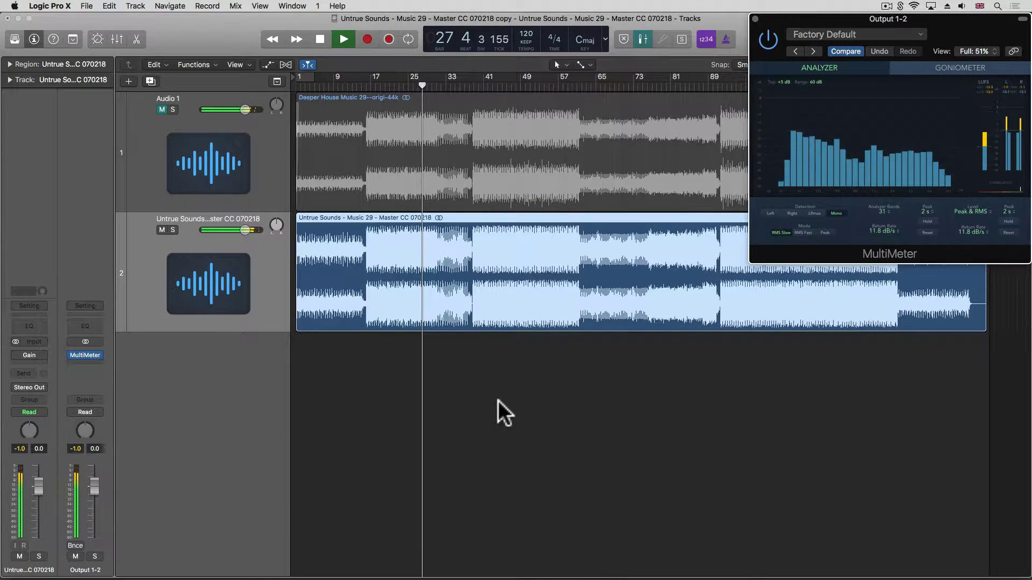
click(498, 401)
key(space)
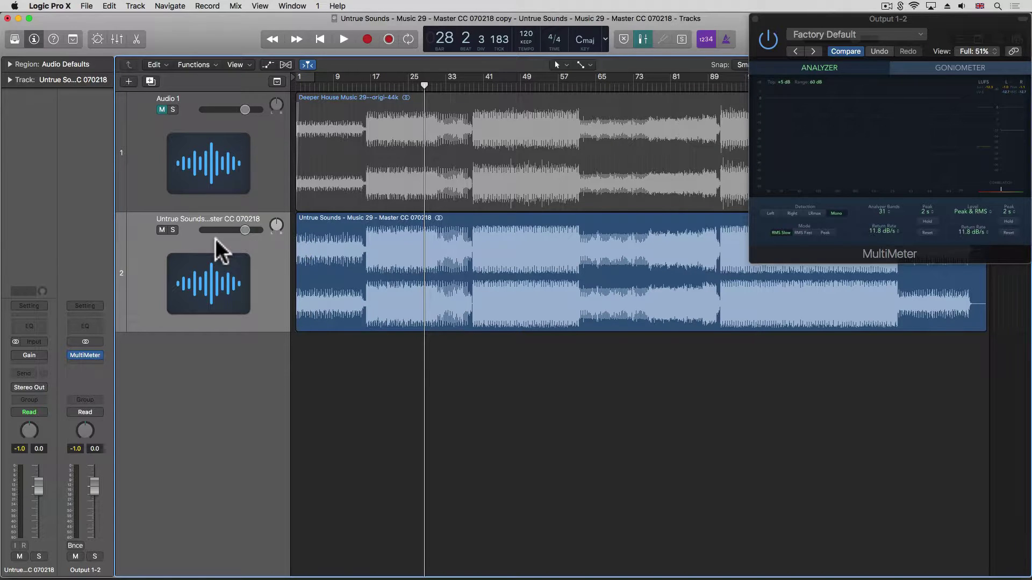
Step: Swap the mute states of both tracks in one action, select Audio 1 and play it
key(alt)
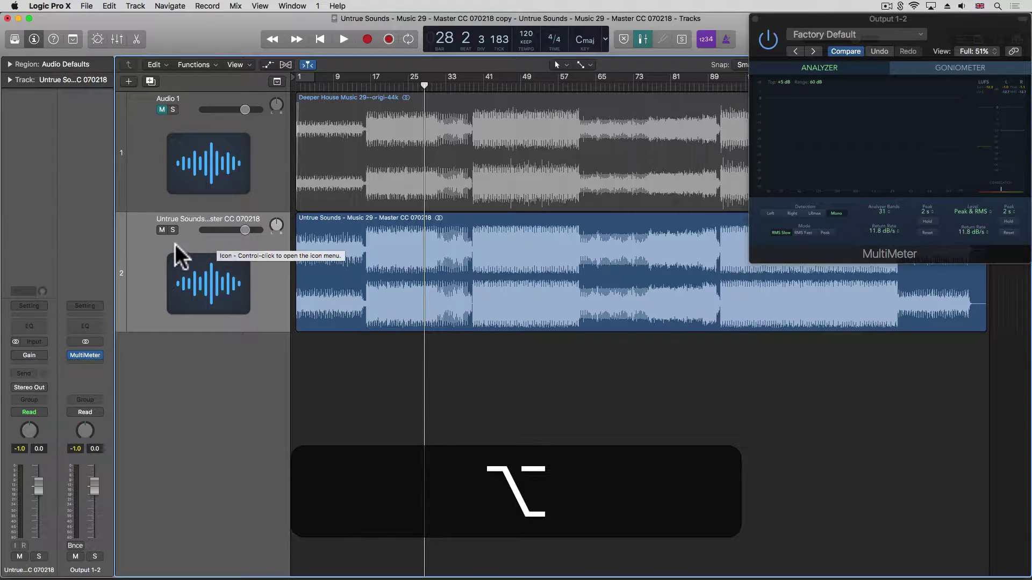
alt+click(161, 230)
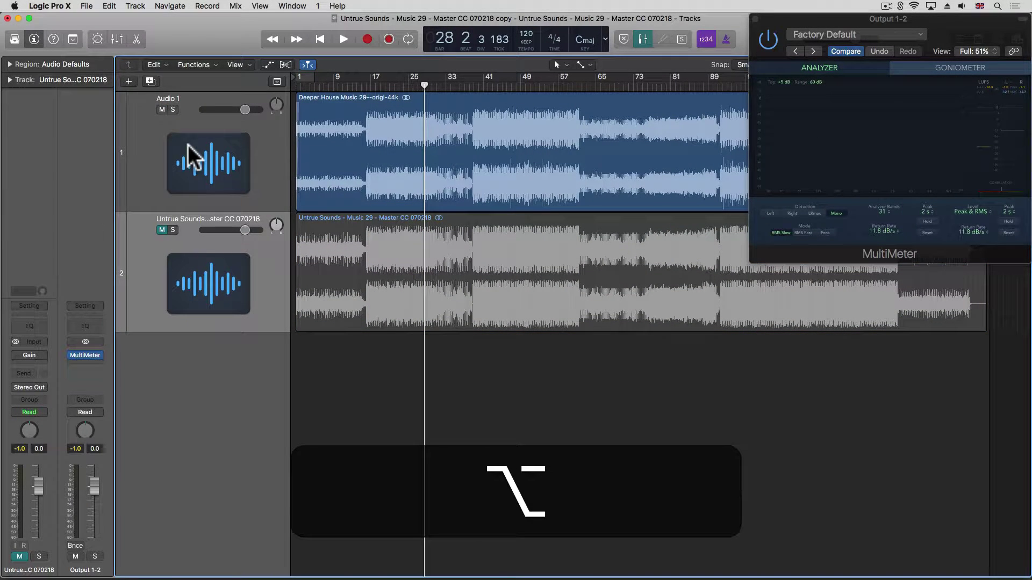
click(189, 144)
key(space)
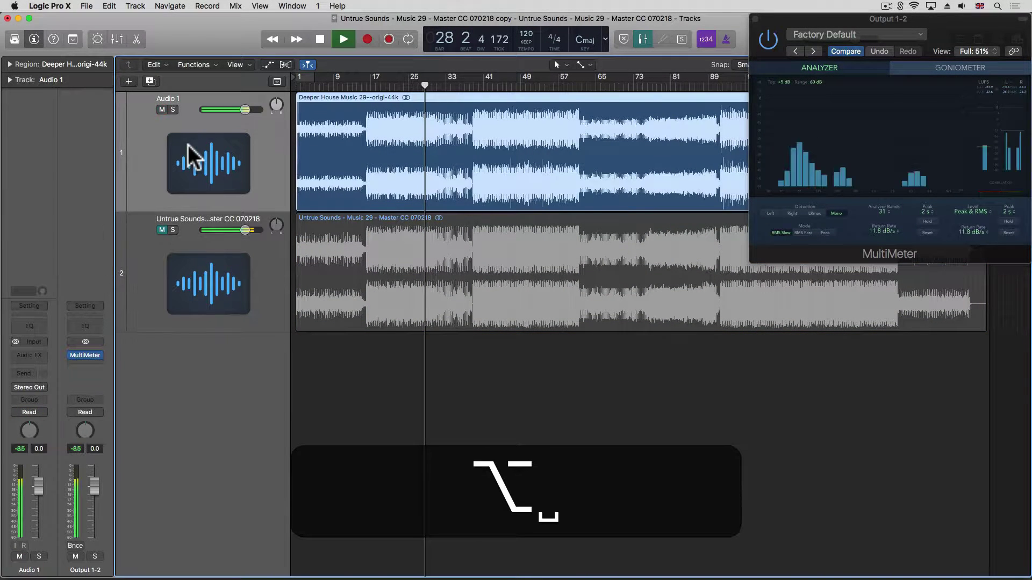
Step: Compare the tracks during playback by switching to the master and back to Audio 1, and stop
key(alt)
alt+click(162, 110)
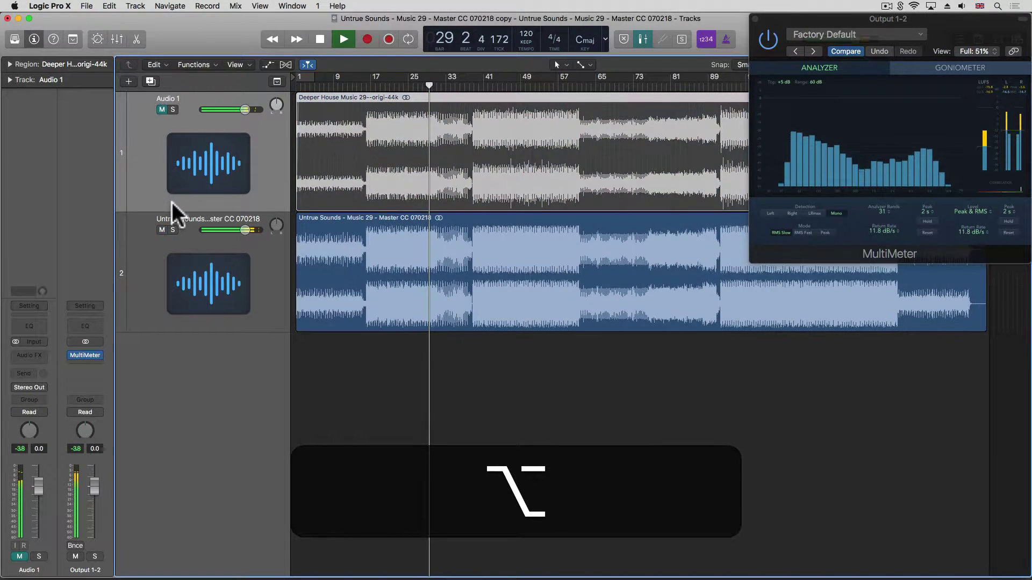
alt+click(160, 227)
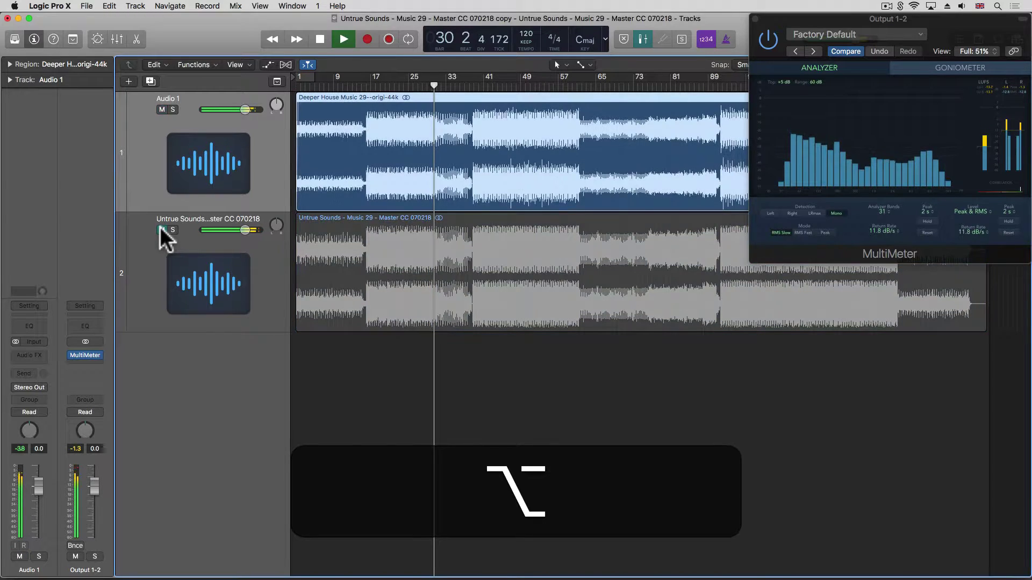
key(space)
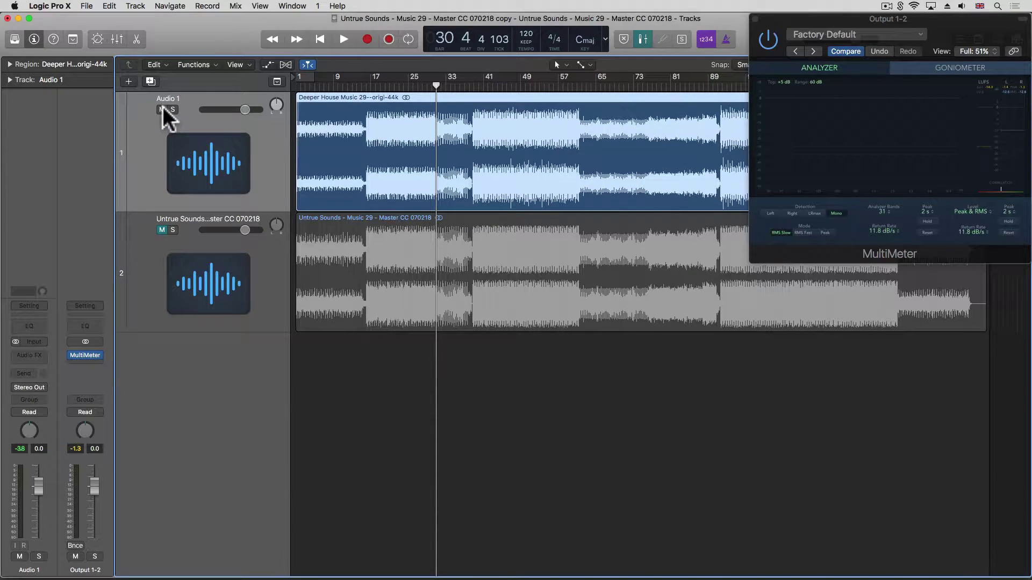
Step: Resume playback from bar 30 on Audio 1, switch over to the master track and stop
key(space)
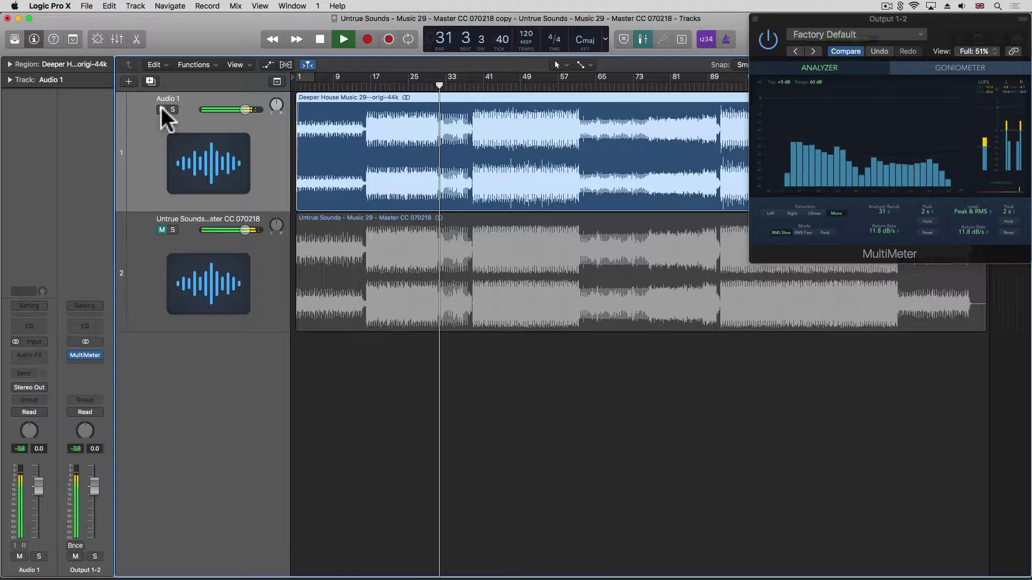
click(162, 109)
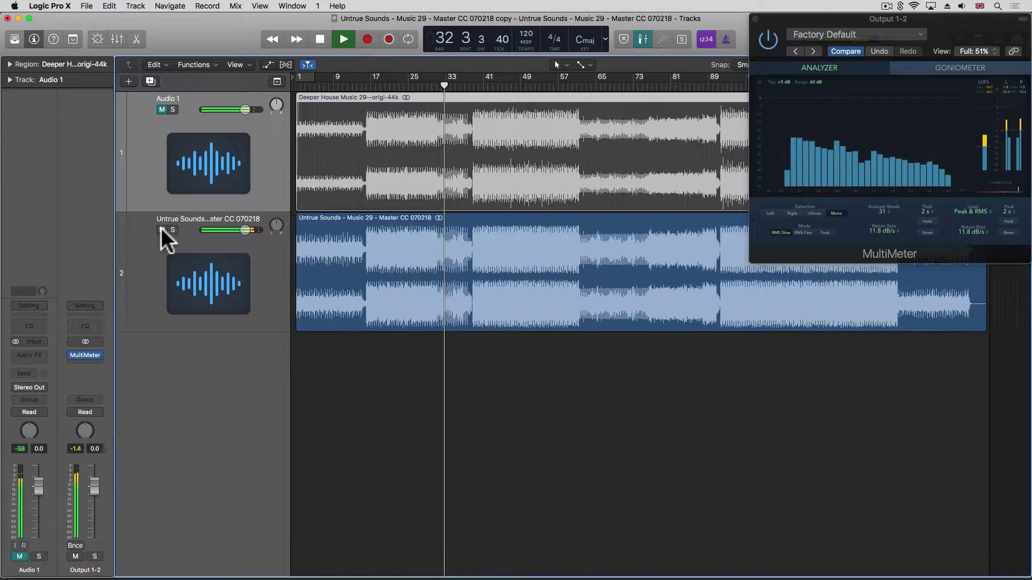
key(space)
Step: Check the gain setting of the Gain plug-in on the master track and close its window
click(205, 272)
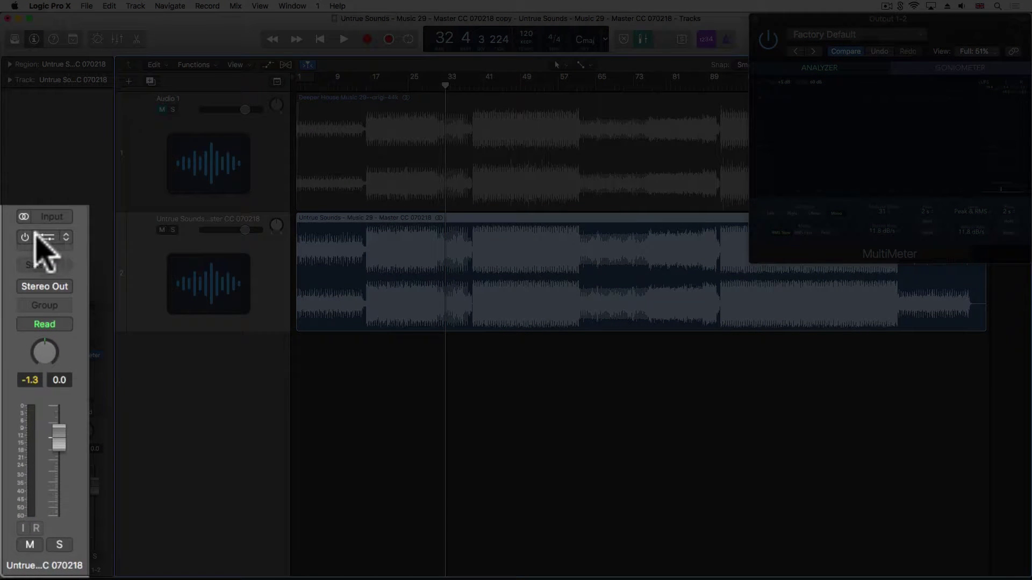
click(37, 237)
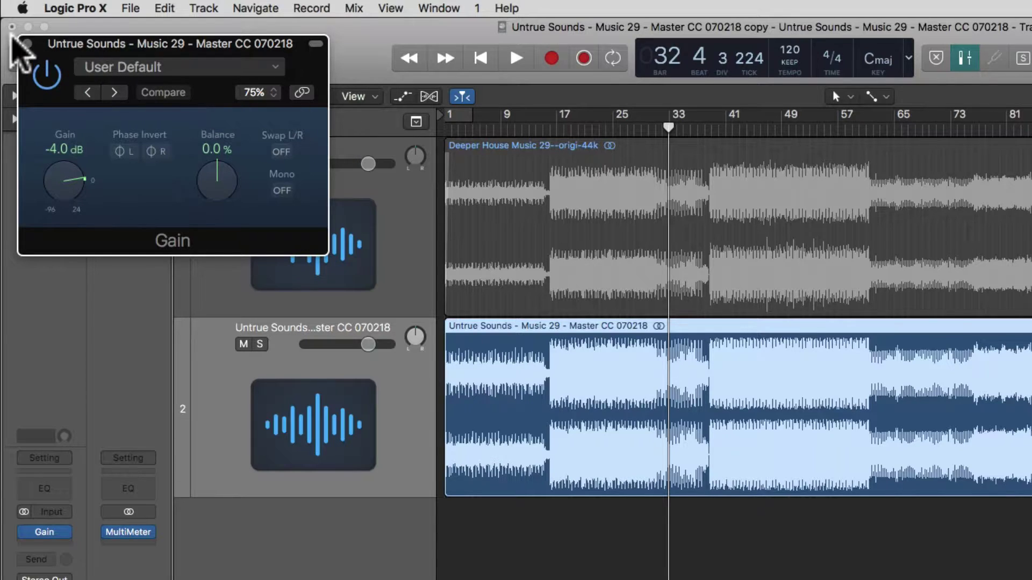
click(27, 44)
Step: Compare the master with Audio 1 during playback, alternating their mutes around bar 33 and again from about bar 19
key(space)
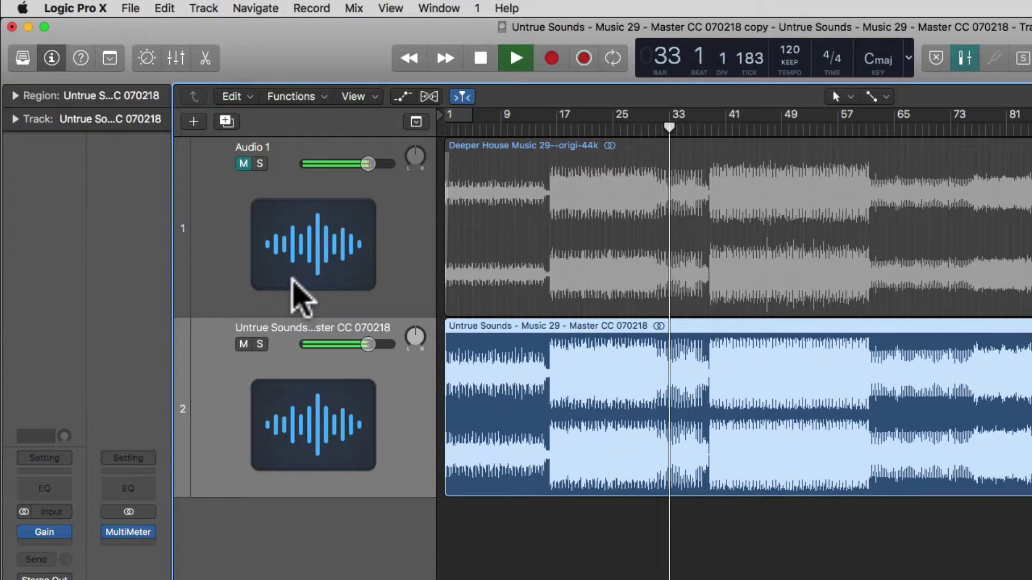
click(243, 344)
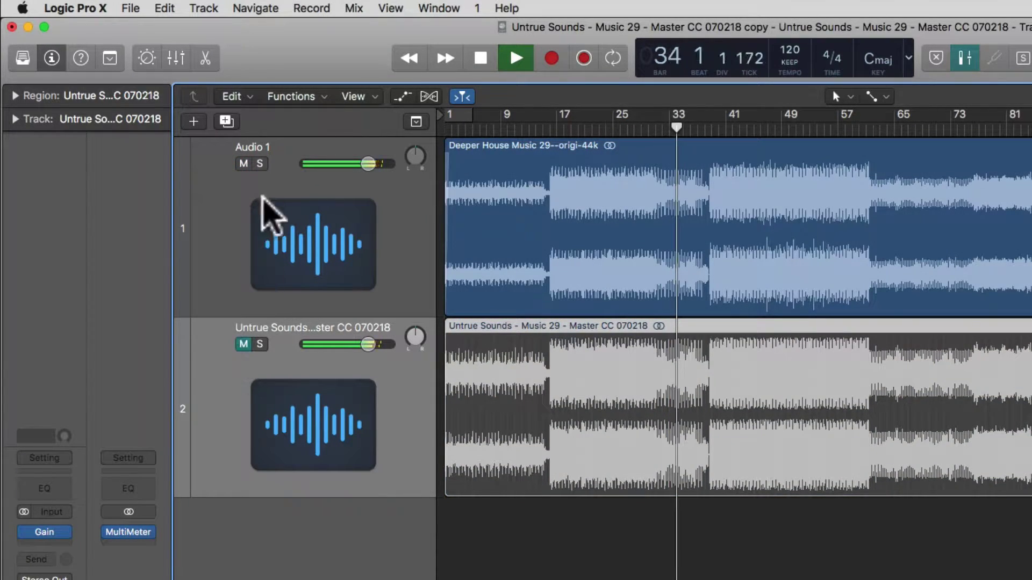
click(243, 163)
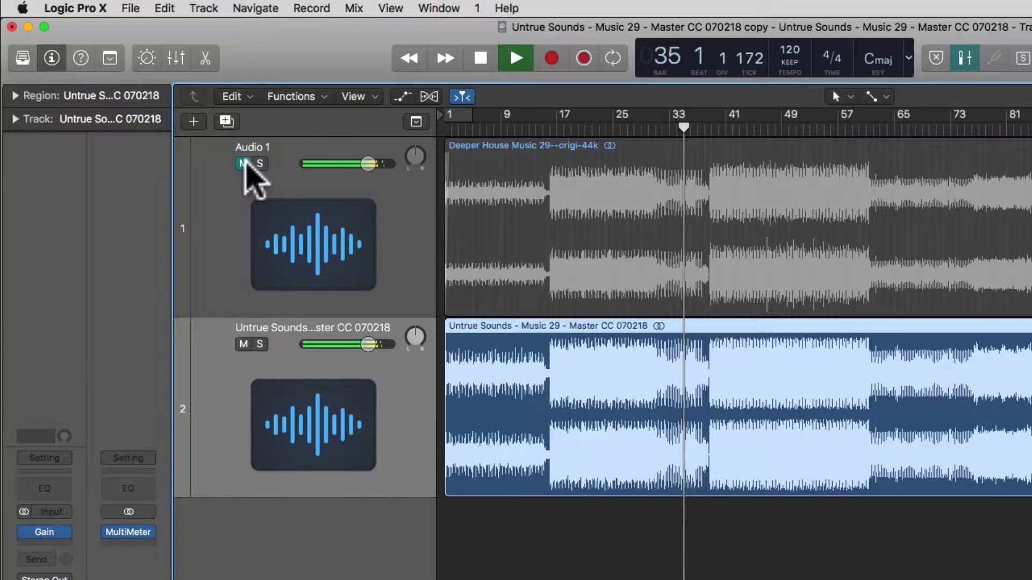
click(573, 155)
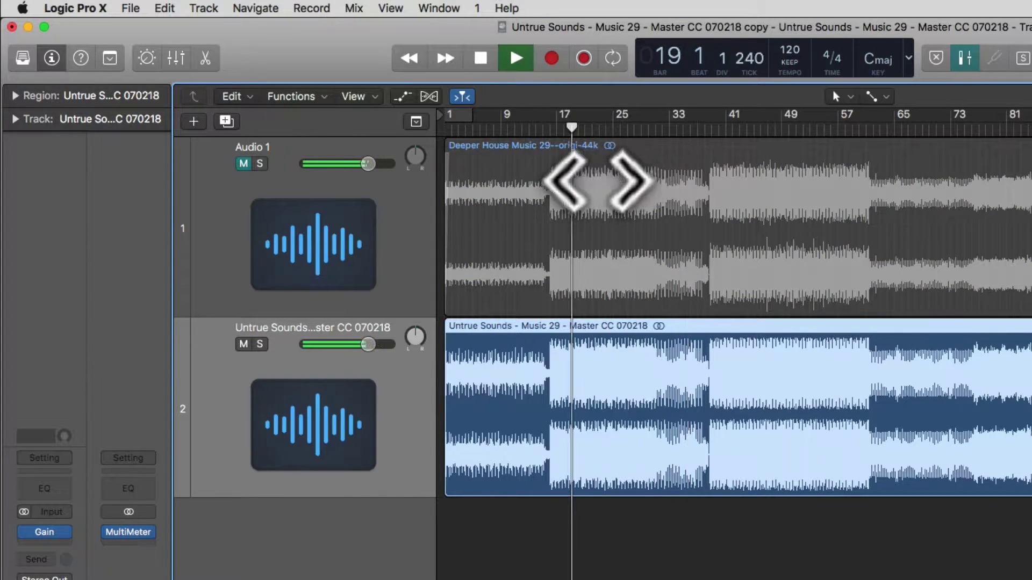
click(243, 344)
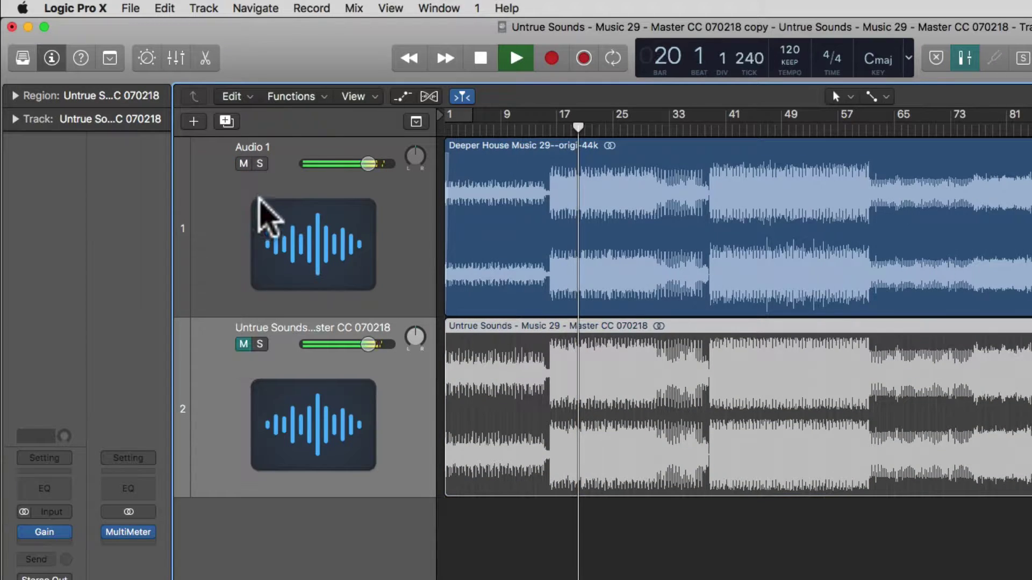
click(245, 164)
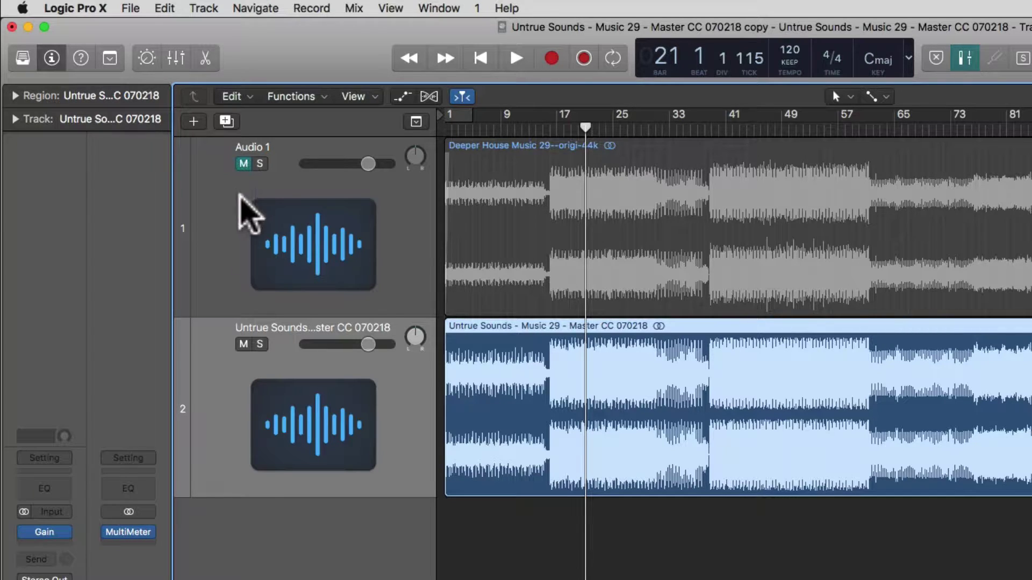
Step: Switch the mutes so only Audio 1 is audible and insert a stereo Vintage Graphic EQ on Audio 1
click(244, 345)
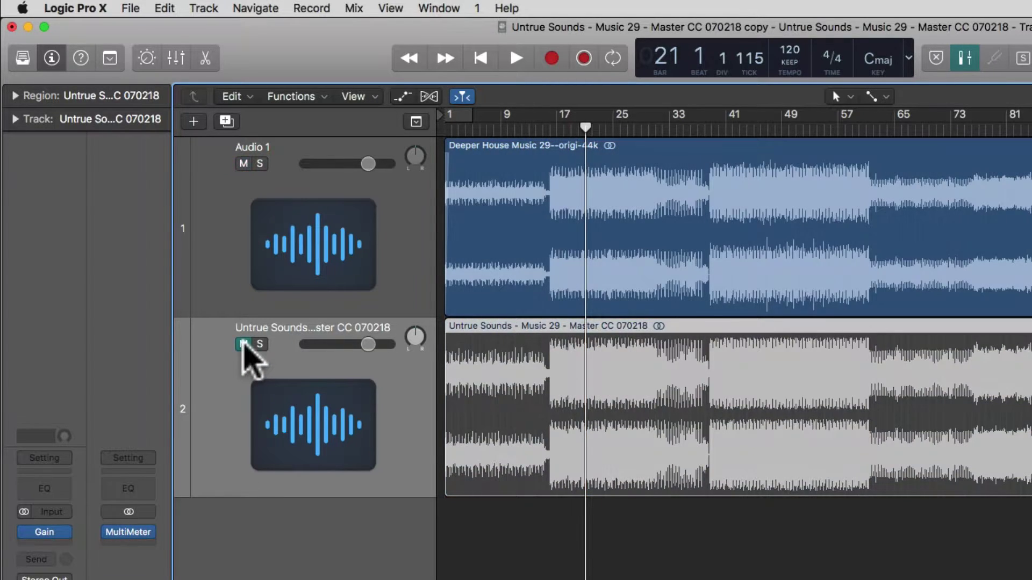
click(317, 244)
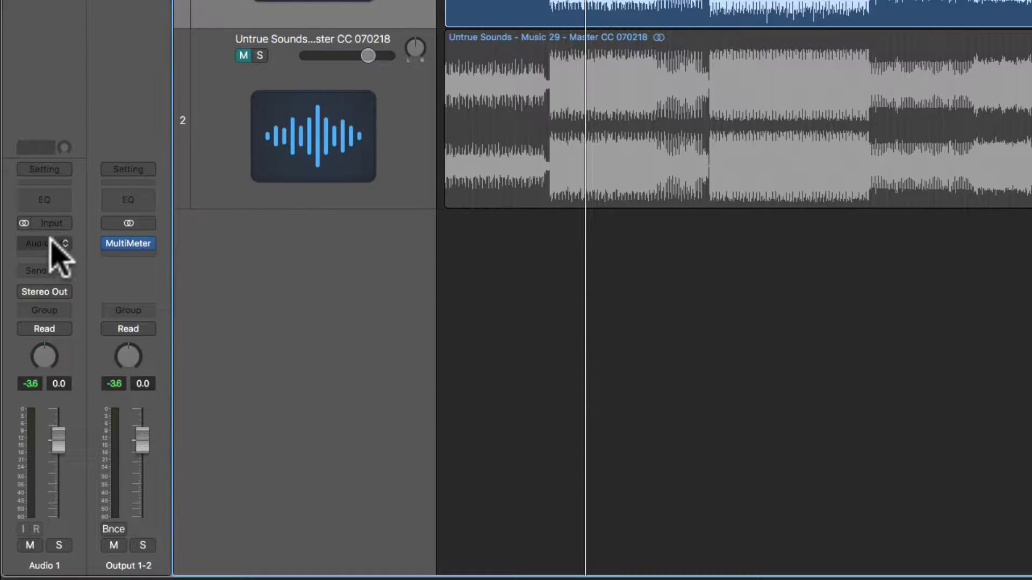
click(59, 244)
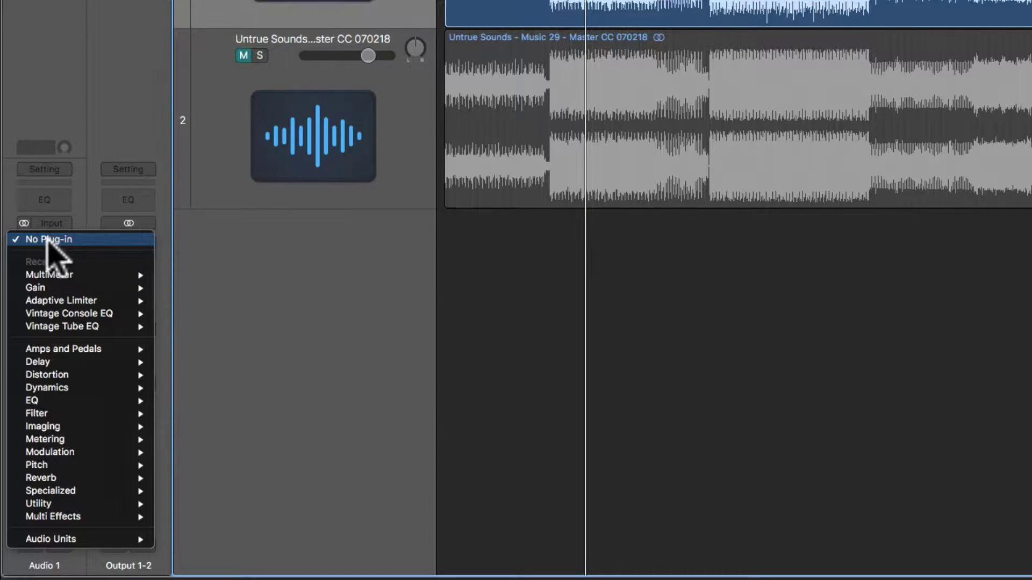
mouse_move(69, 375)
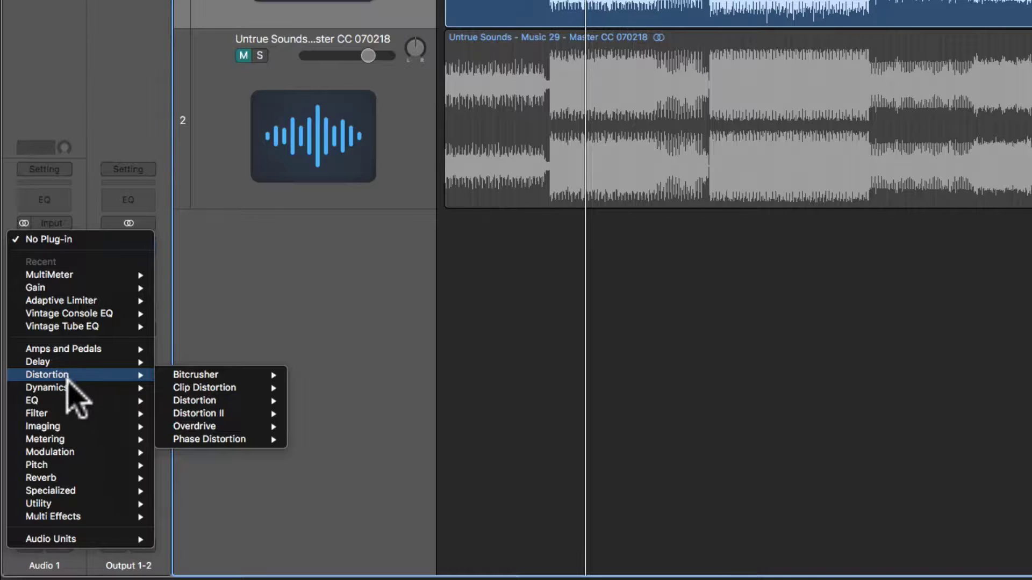
mouse_move(70, 400)
mouse_move(214, 451)
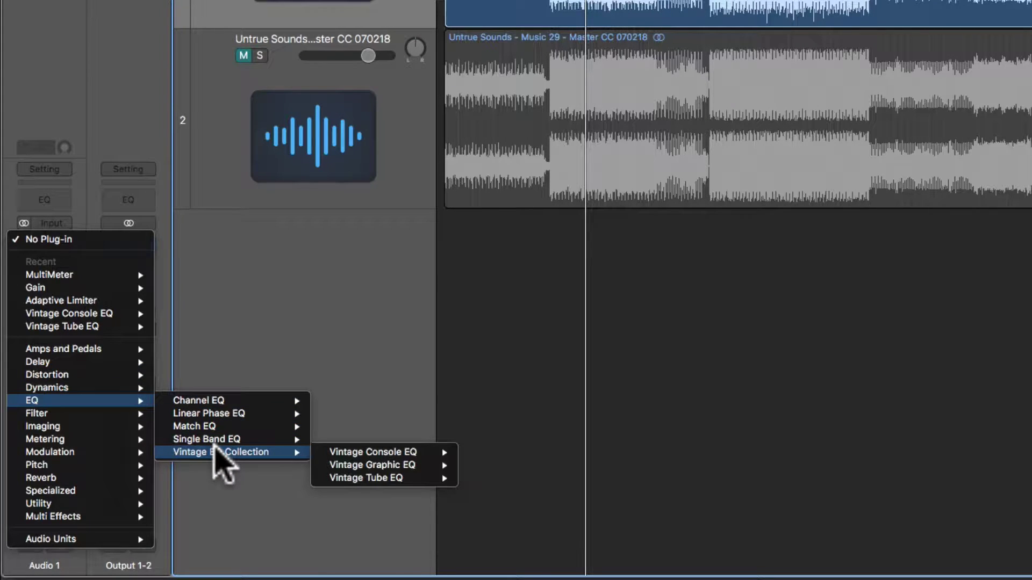
mouse_move(430, 465)
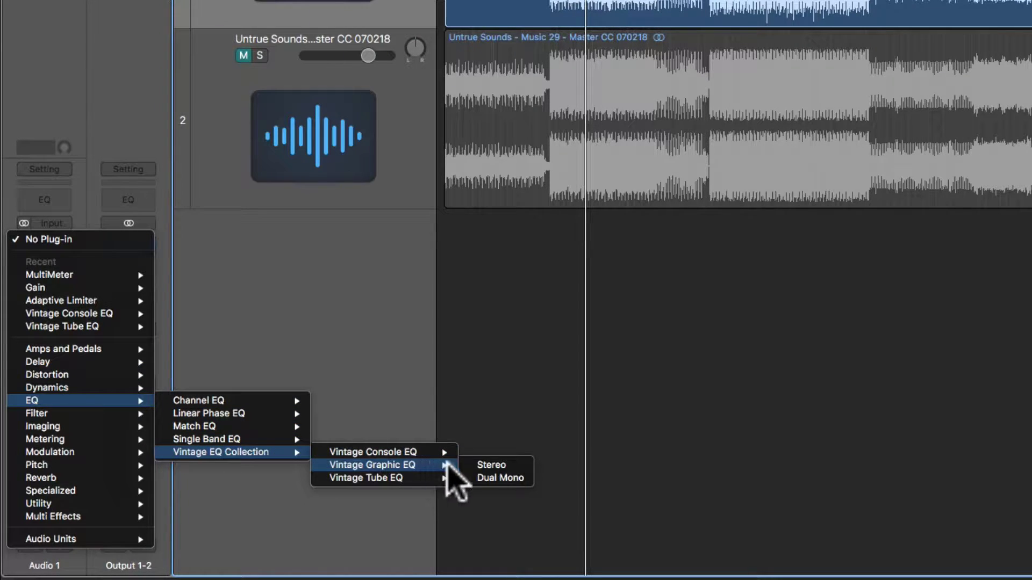
click(511, 466)
drag(638, 0, 959, 0)
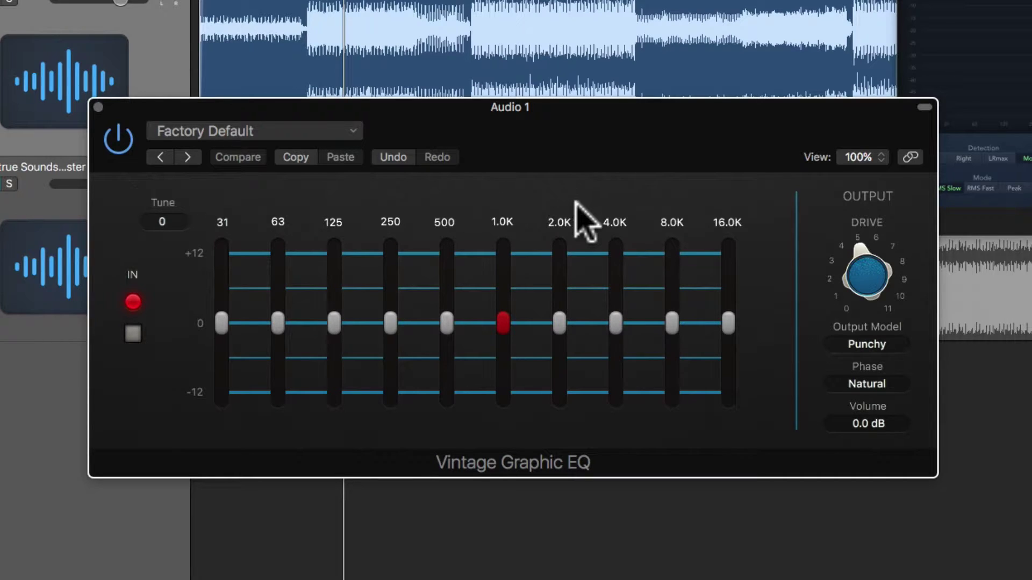
Step: Try out the 2 kHz, 4 kHz, 8 kHz and 1 kHz bands and return them to about 0 dB
drag(560, 323, 615, 352)
mouse_move(675, 323)
mouse_down()
mouse_move(675, 290)
mouse_move(671, 331)
mouse_move(673, 323)
mouse_up()
drag(615, 353, 504, 321)
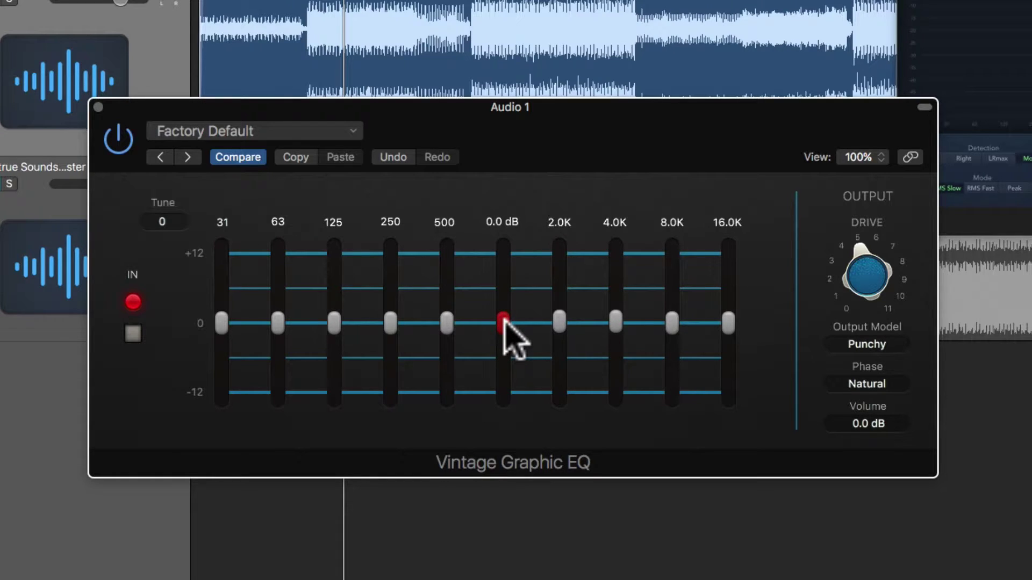
drag(503, 321, 504, 322)
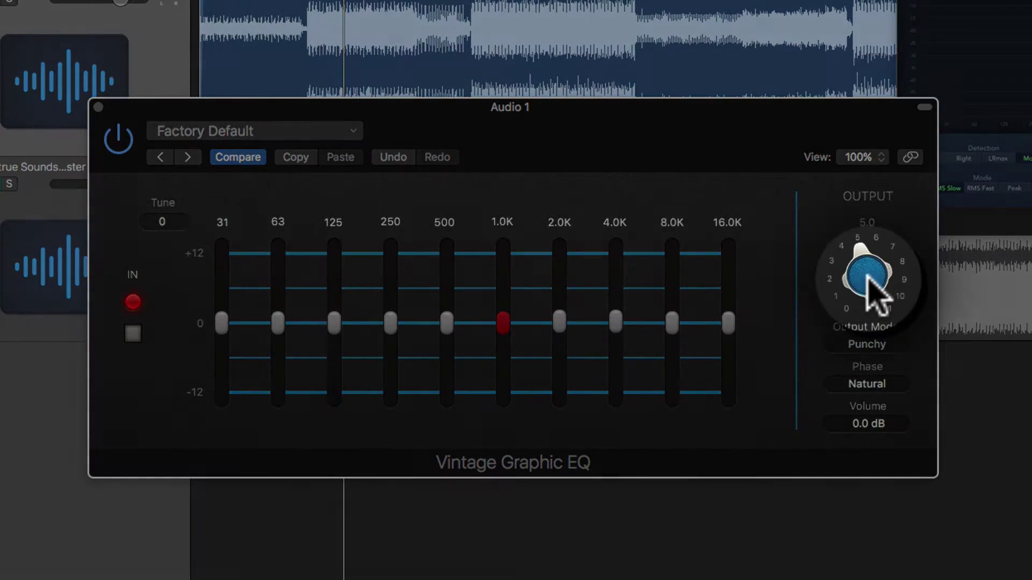
Step: Lower the EQ's Drive in stages to 0 during playback, comparing Audio 1 with the master by alternating their mutes
drag(866, 272, 864, 293)
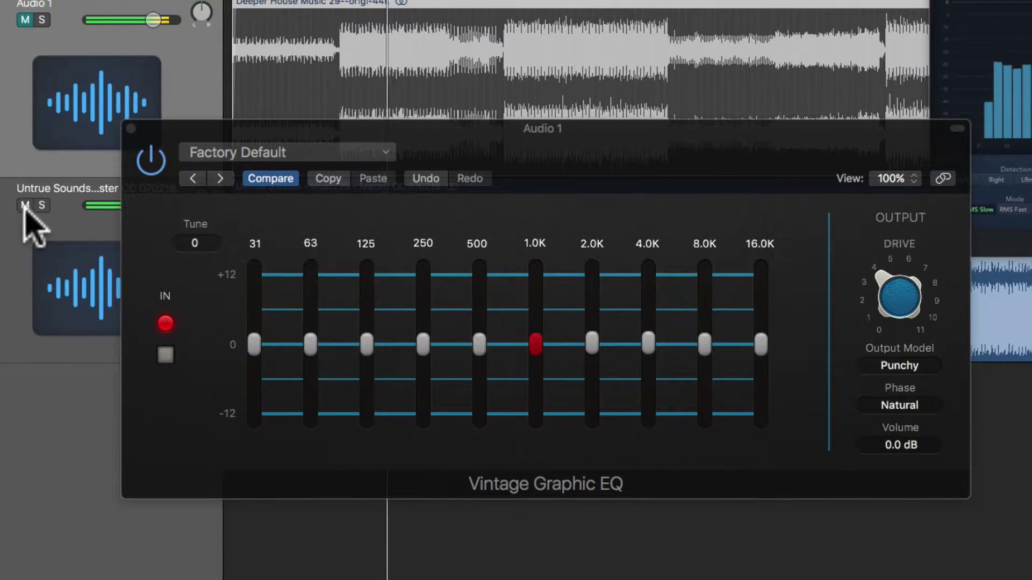
click(25, 207)
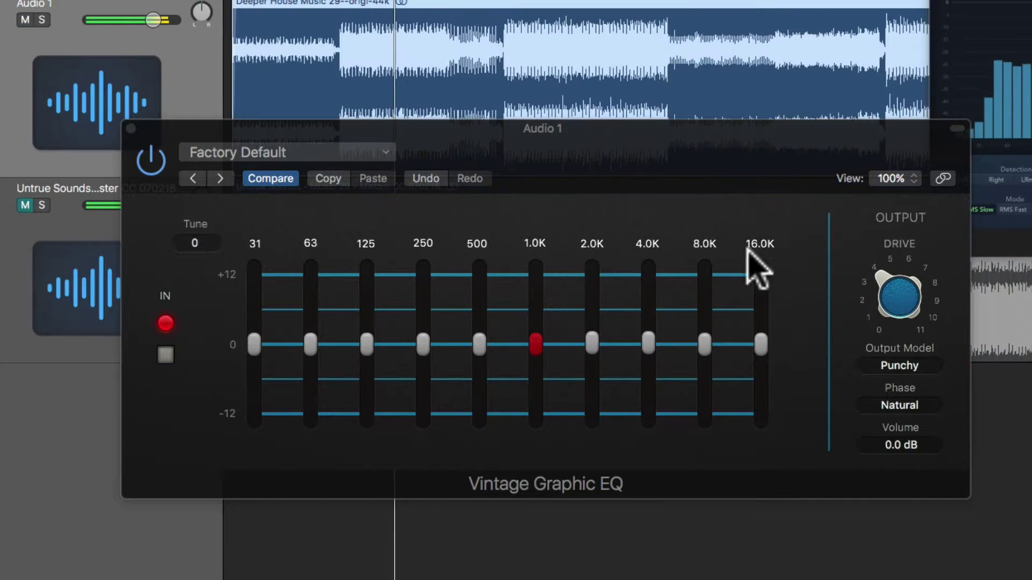
drag(899, 278, 920, 373)
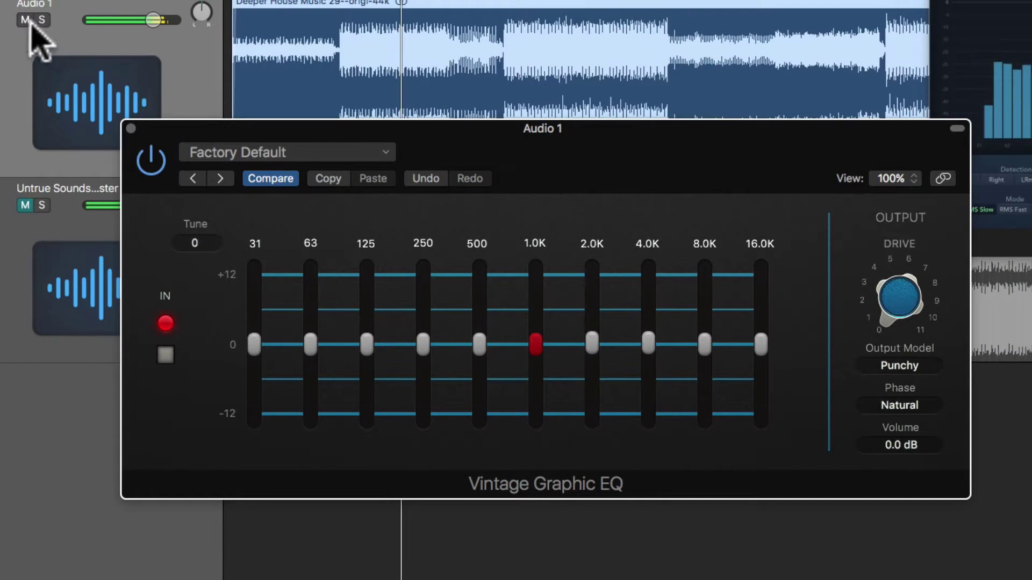
click(25, 20)
click(26, 205)
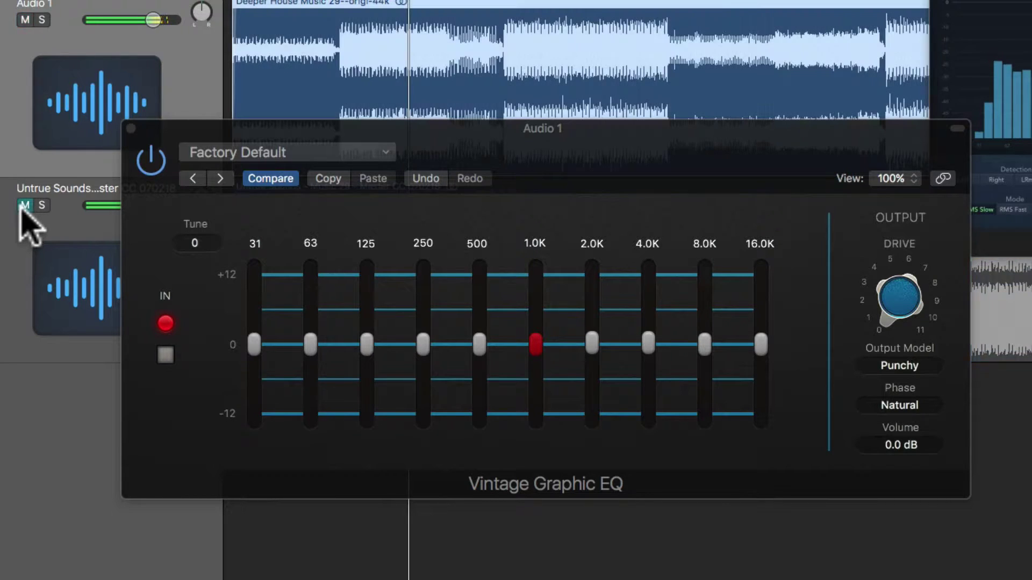
Step: Set the Drive to 5.0, review the output models and keep Punchy (Graphic EQ)
mouse_move(903, 293)
drag(903, 293, 902, 271)
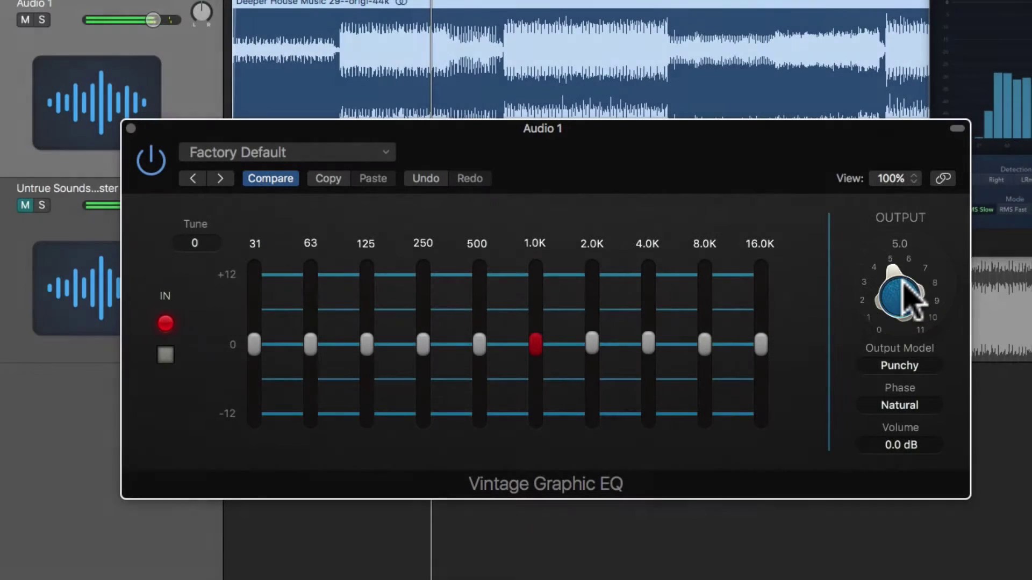
click(914, 368)
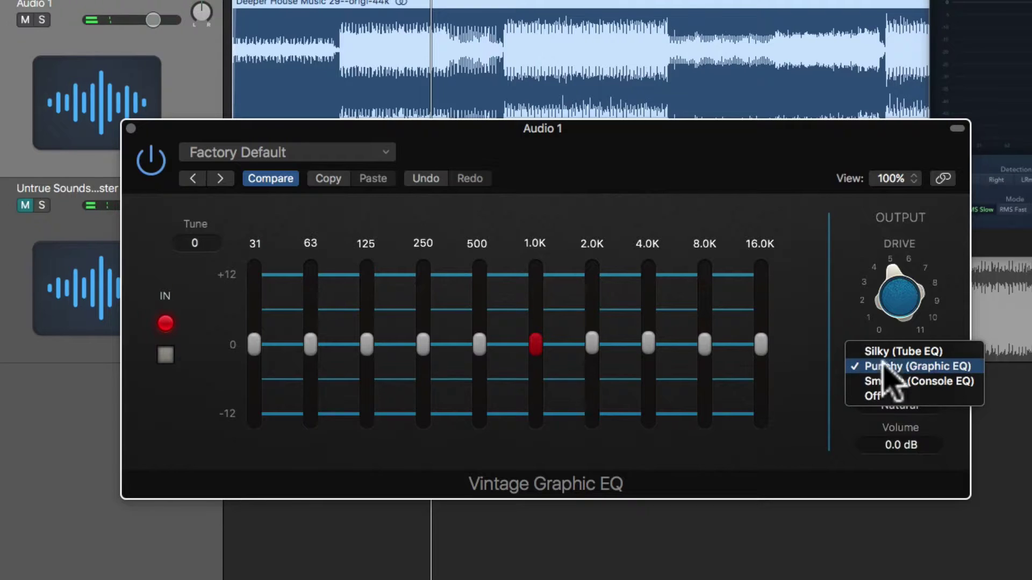
click(915, 367)
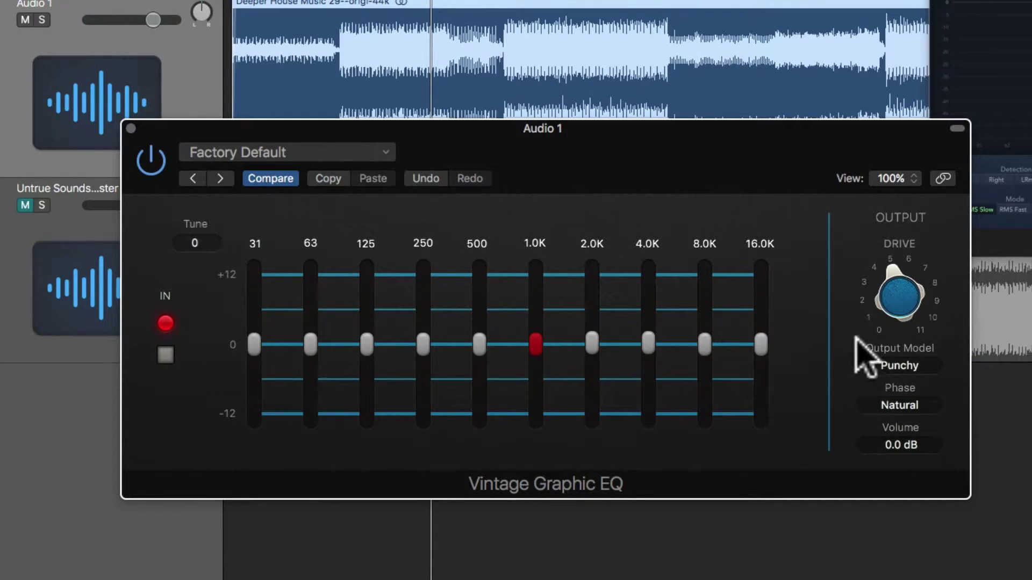
Step: Resume playback and compare the master with the processed Audio 1 by swapping their mutes
key(space)
click(26, 19)
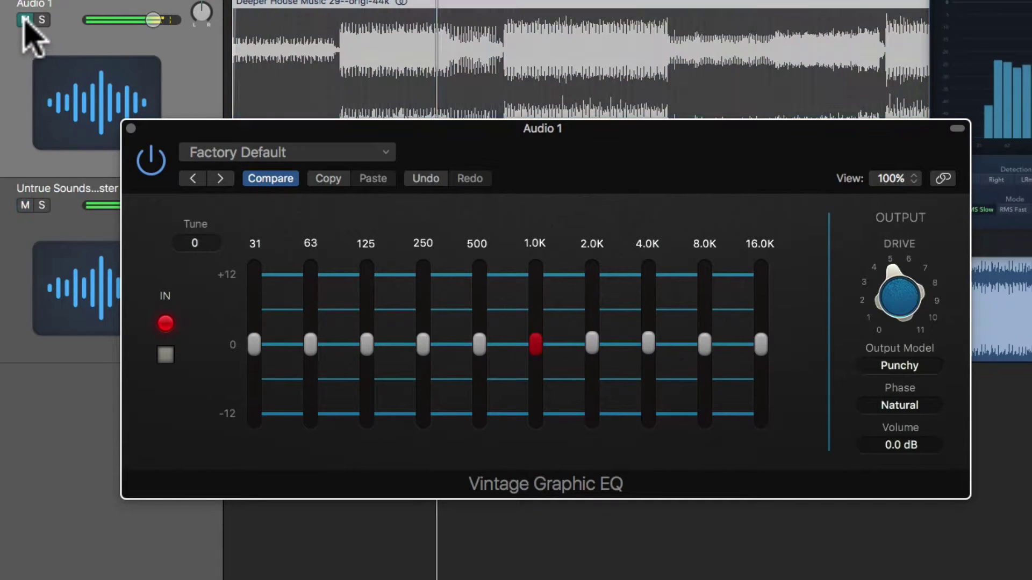
click(25, 206)
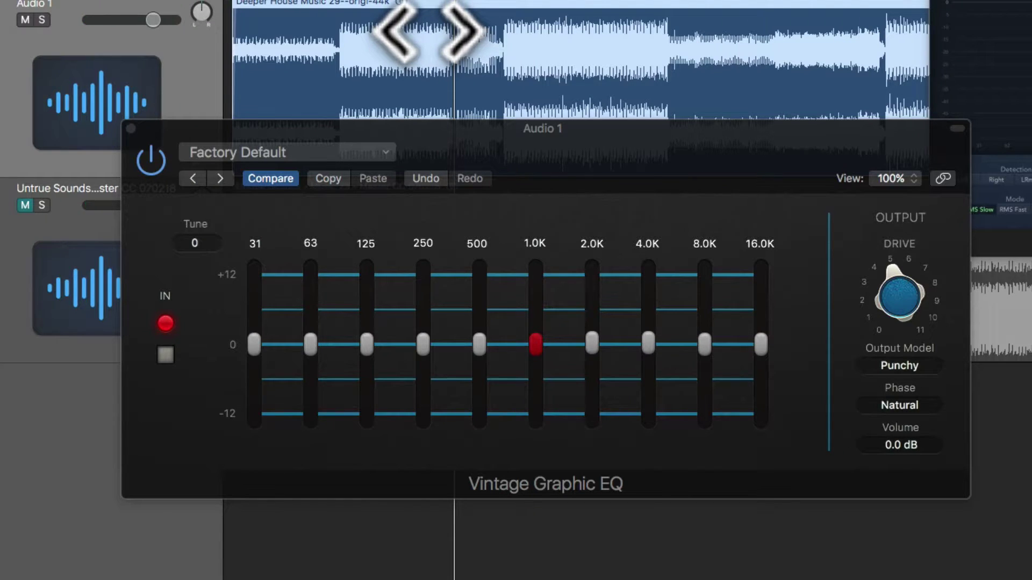
Step: Raise the 16 kHz band about a third of the way to +12 and compare Audio 1 with the master during playback
key(space)
drag(761, 344, 762, 323)
click(25, 20)
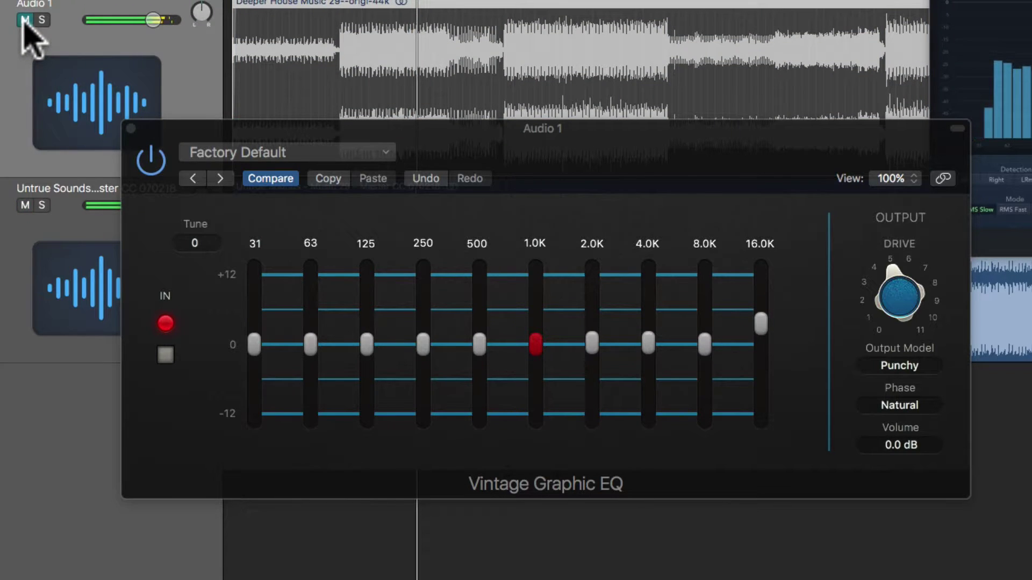
click(25, 205)
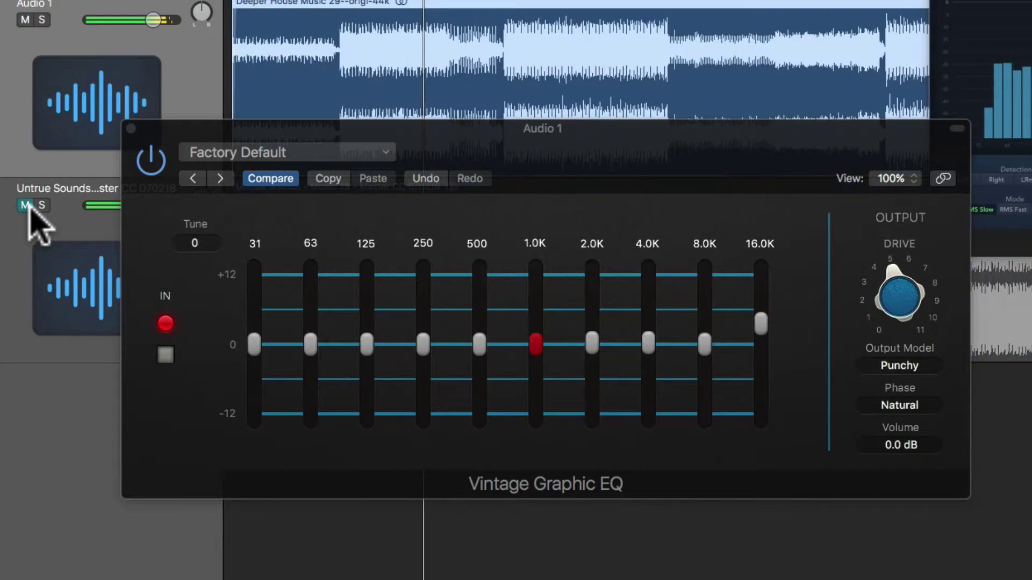
click(23, 19)
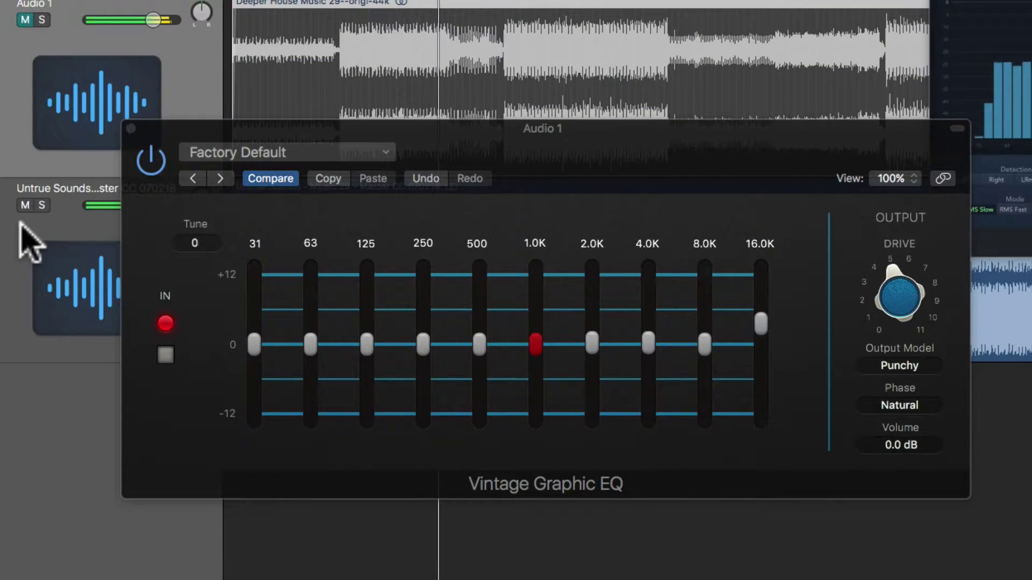
click(25, 205)
Step: Reduce the 16 kHz boost slightly and compare Audio 1 with the master again by alternating their mutes
drag(757, 320, 757, 323)
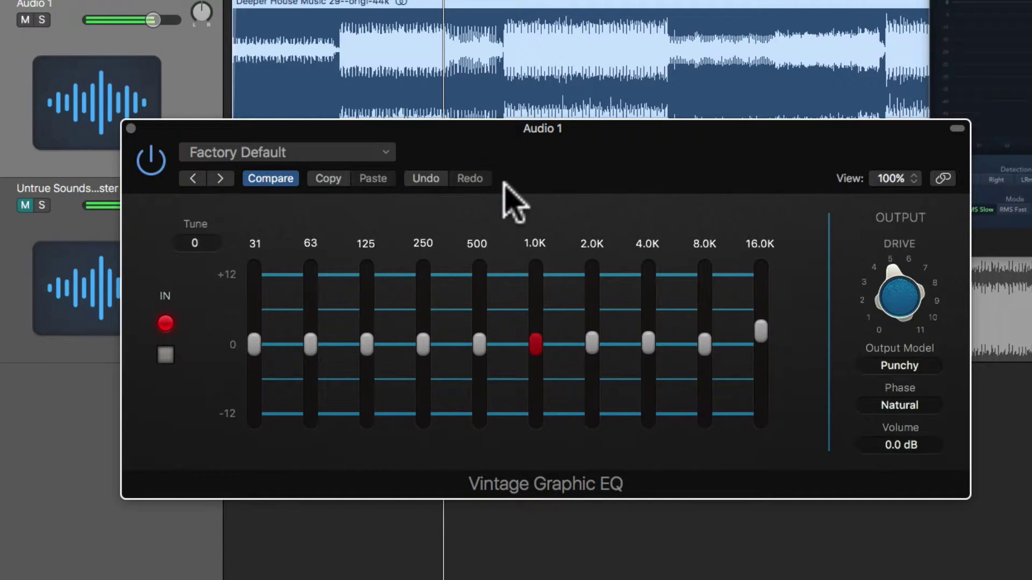
click(26, 20)
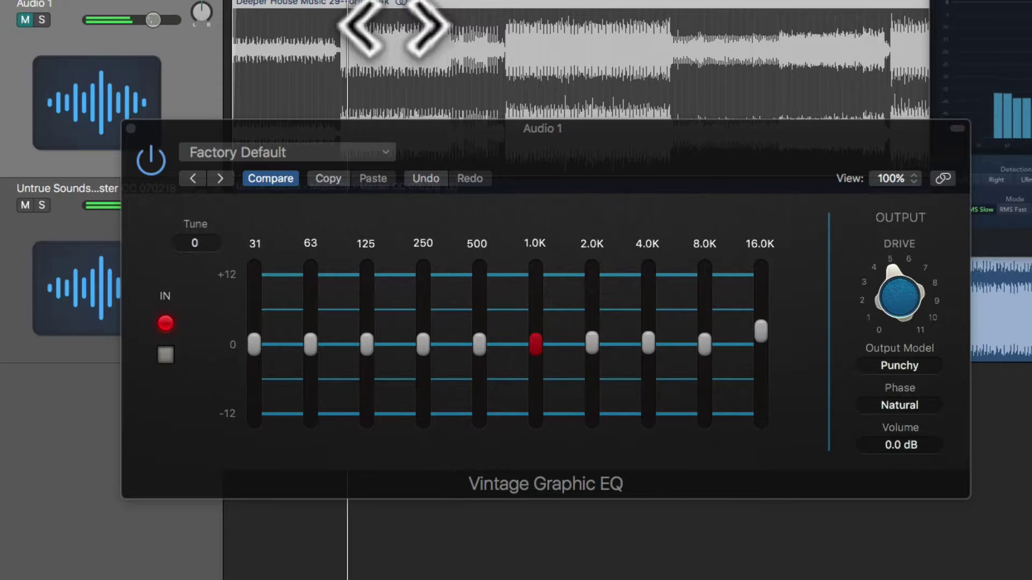
click(25, 205)
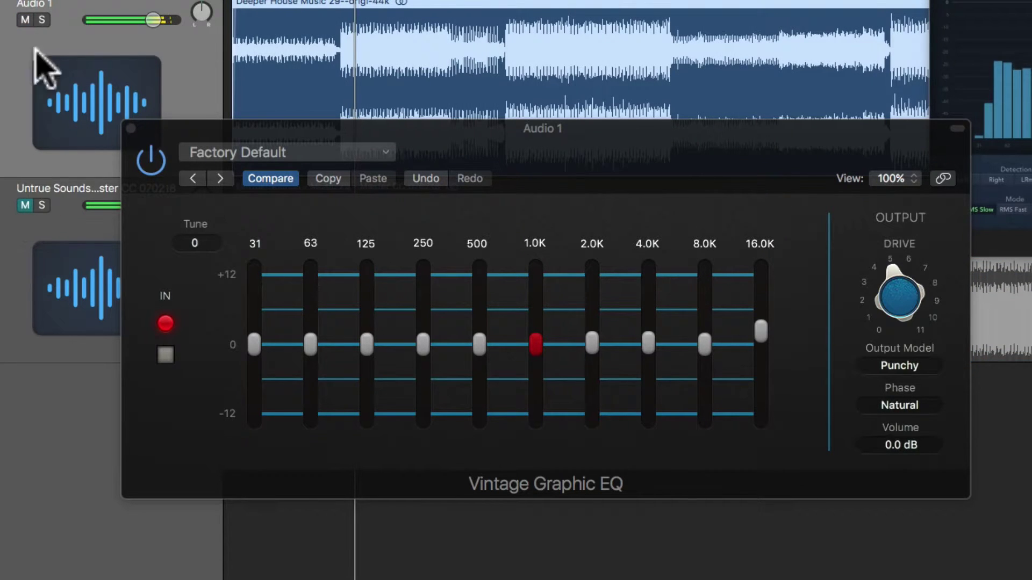
click(25, 20)
click(25, 206)
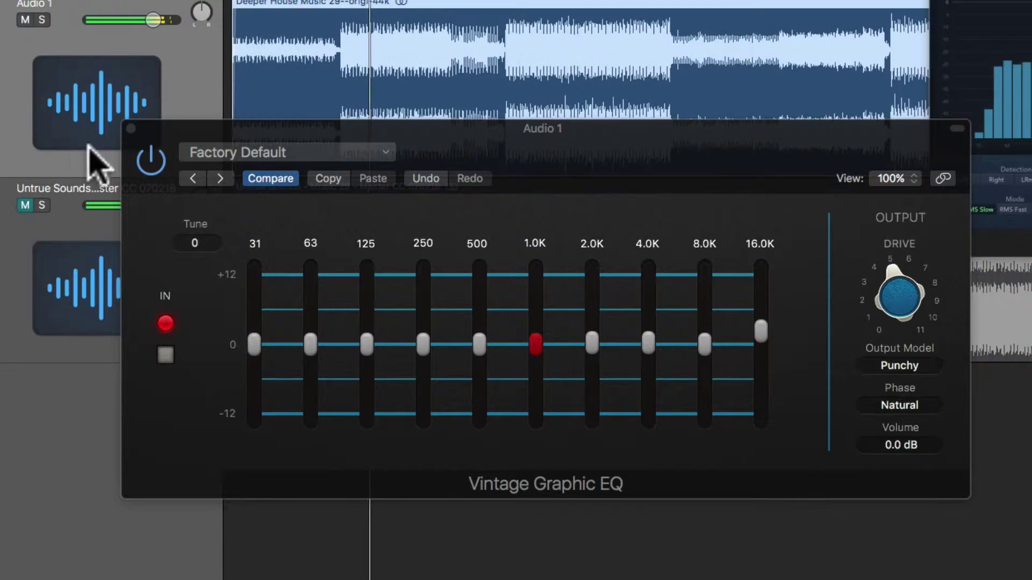
Step: Trim the 16 kHz boost a little, cut the 8 kHz band to -0.9 dB and raise the 4 kHz band slightly
mouse_move(759, 327)
drag(760, 327, 708, 353)
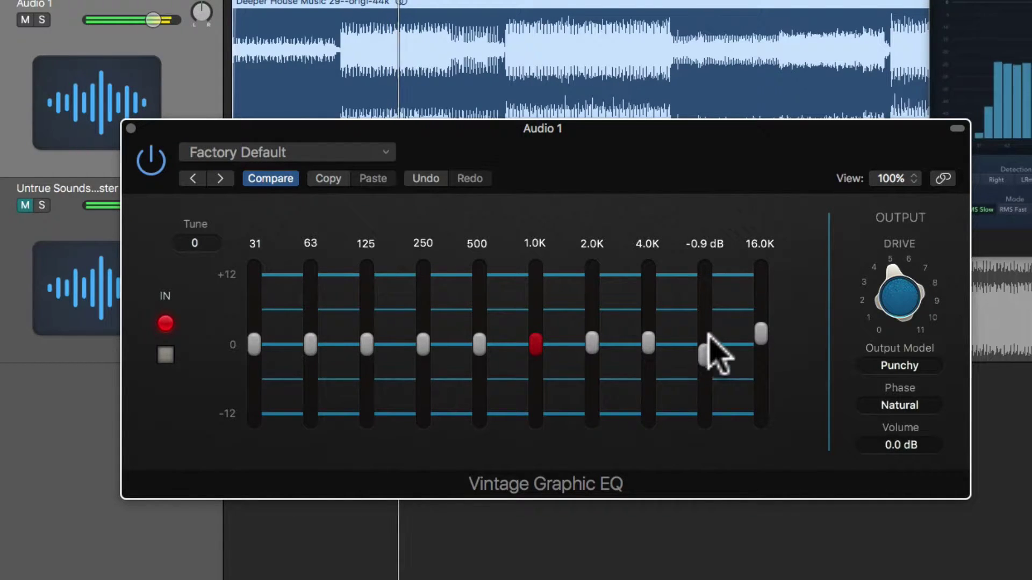
mouse_move(647, 339)
mouse_down()
mouse_move(643, 303)
mouse_move(643, 360)
mouse_move(648, 331)
mouse_move(637, 322)
mouse_up()
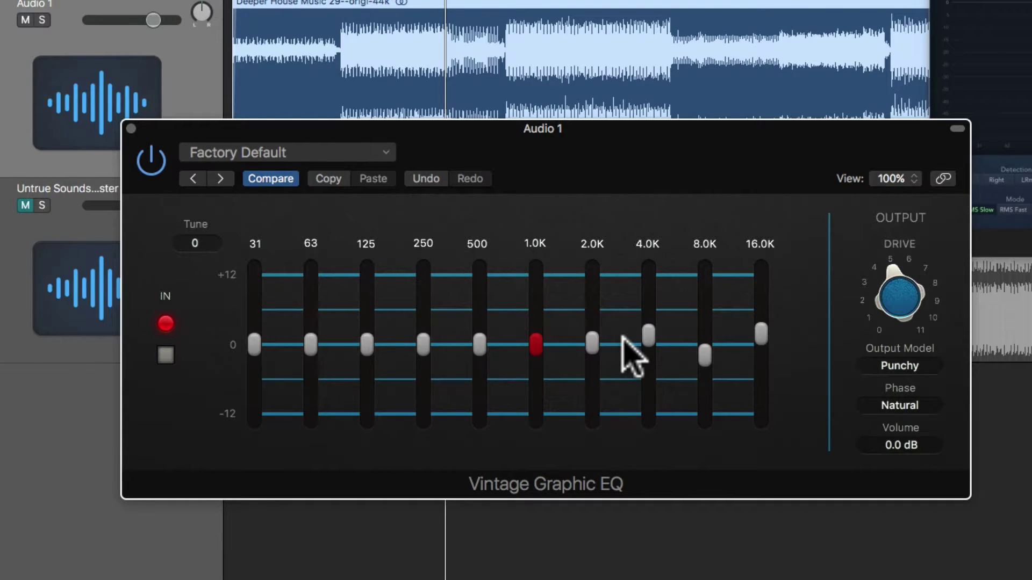
Step: Resume playback, restart it from an earlier point in the track and cut the 125 Hz band slightly below 0
key(space)
mouse_move(480, 343)
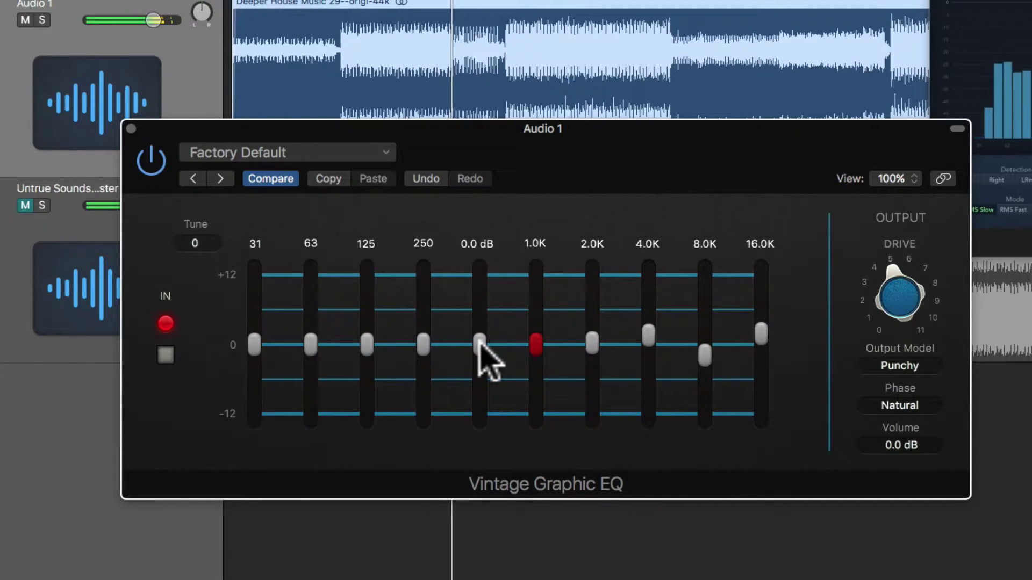
click(351, 3)
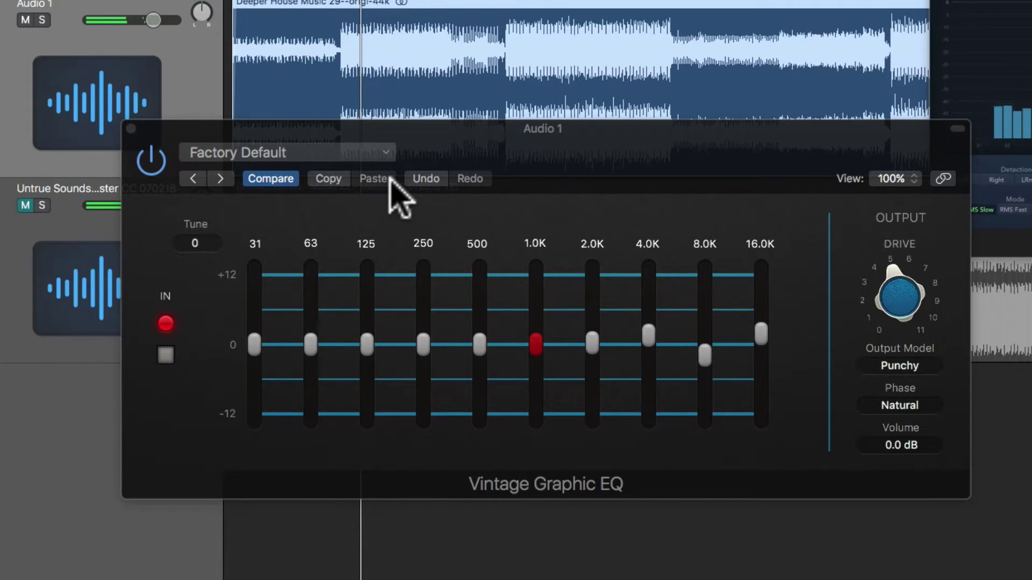
mouse_move(367, 345)
mouse_down()
mouse_move(368, 302)
mouse_move(367, 350)
mouse_up()
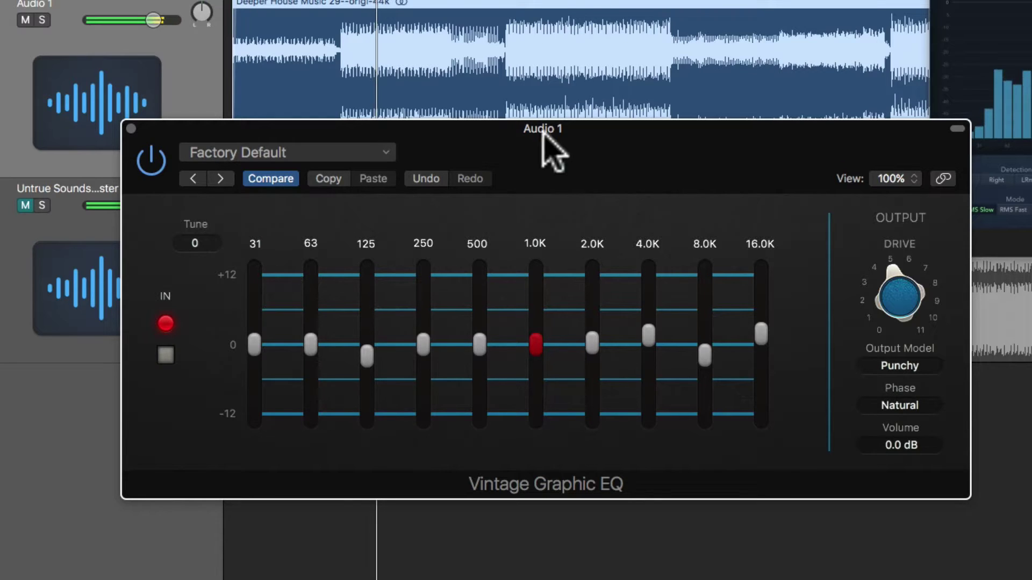
Step: Audition the Drive at 10.9 and 6.0 during playback and settle on 5.5
drag(888, 290, 898, 219)
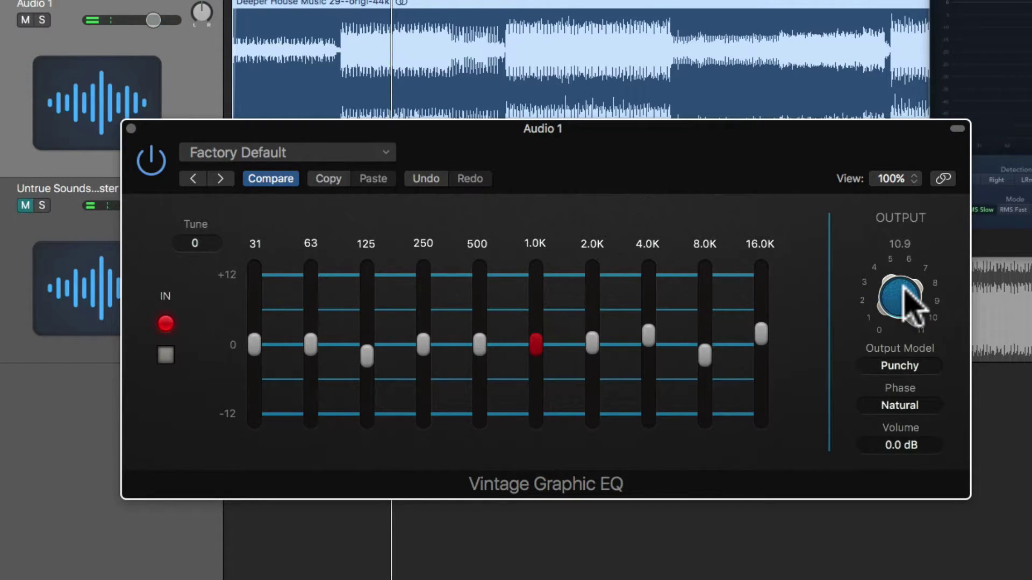
drag(904, 288, 909, 350)
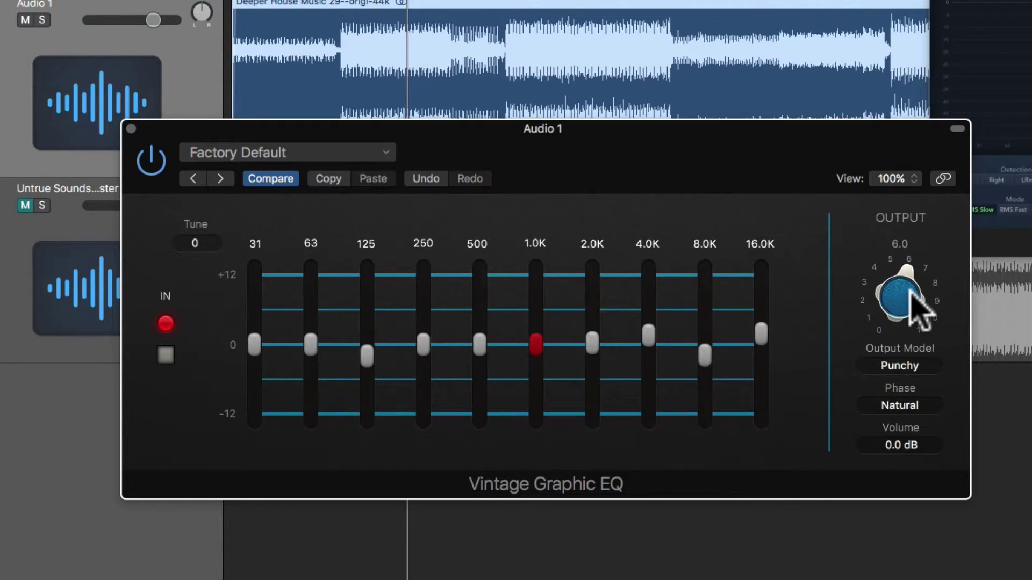
key(space)
drag(908, 293, 907, 304)
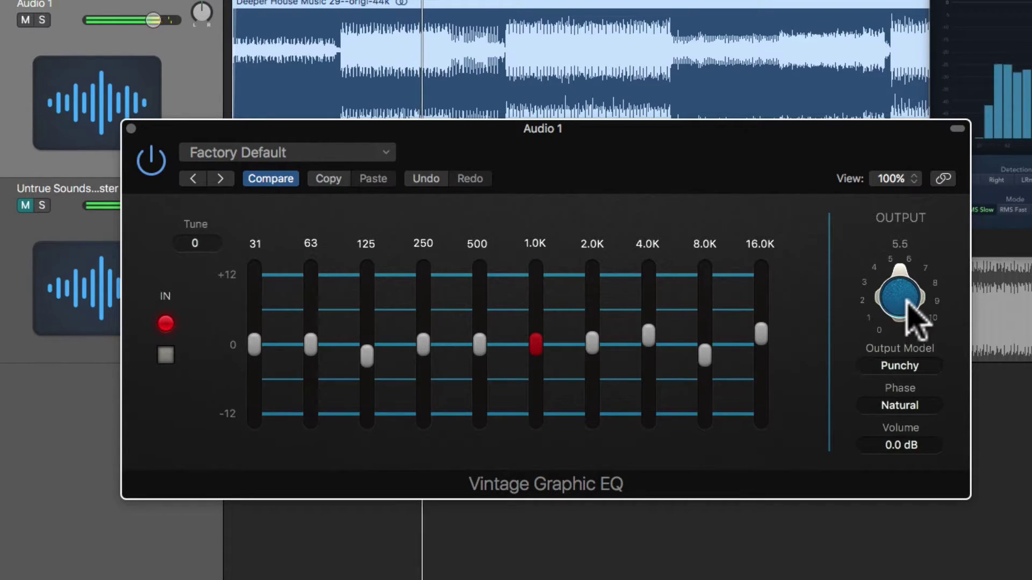
Step: Bypass and re-enable the EQ to compare loudness, and set its output volume to -0.5 dB
click(150, 161)
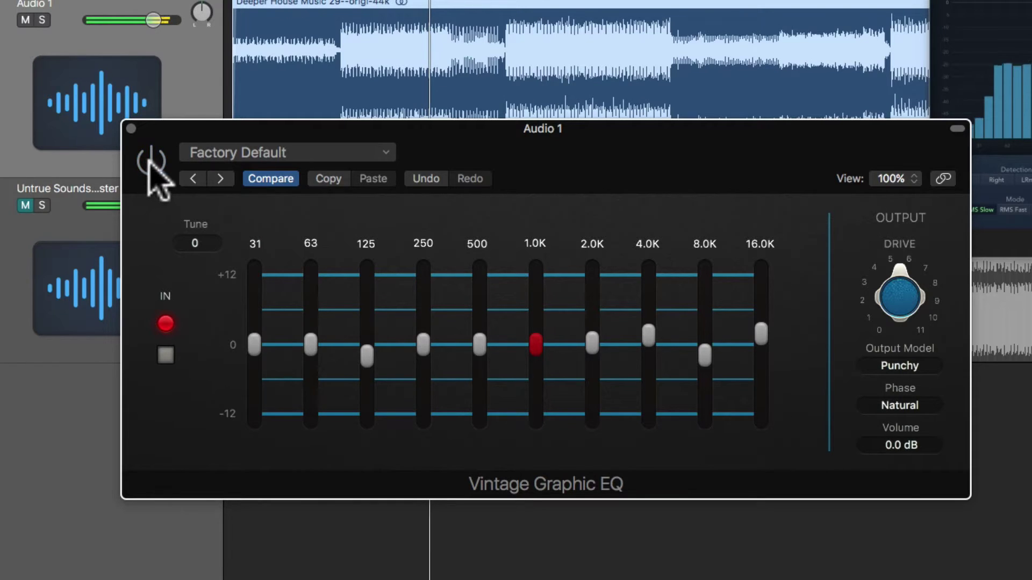
click(151, 162)
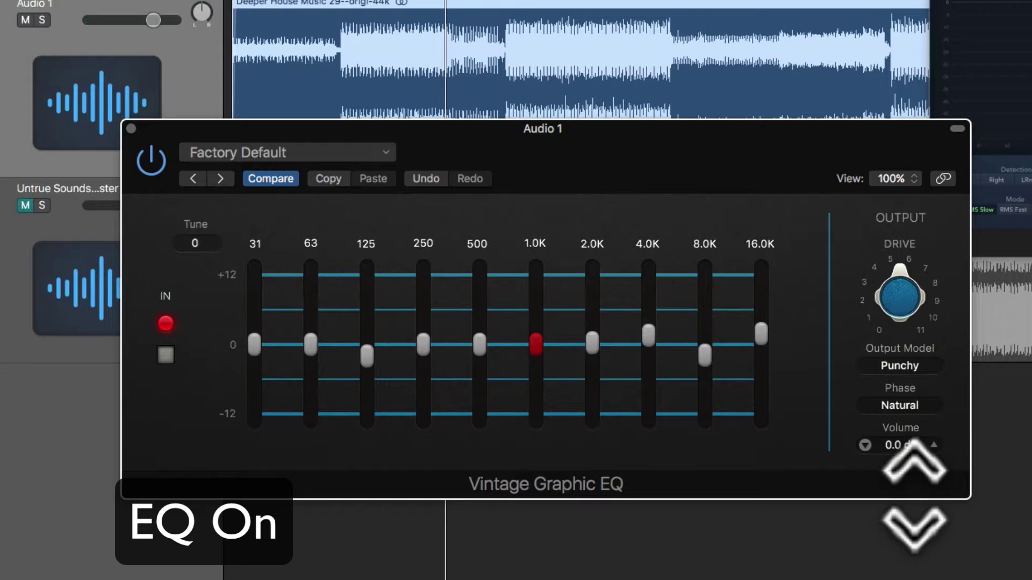
key(Down)
key(Down)
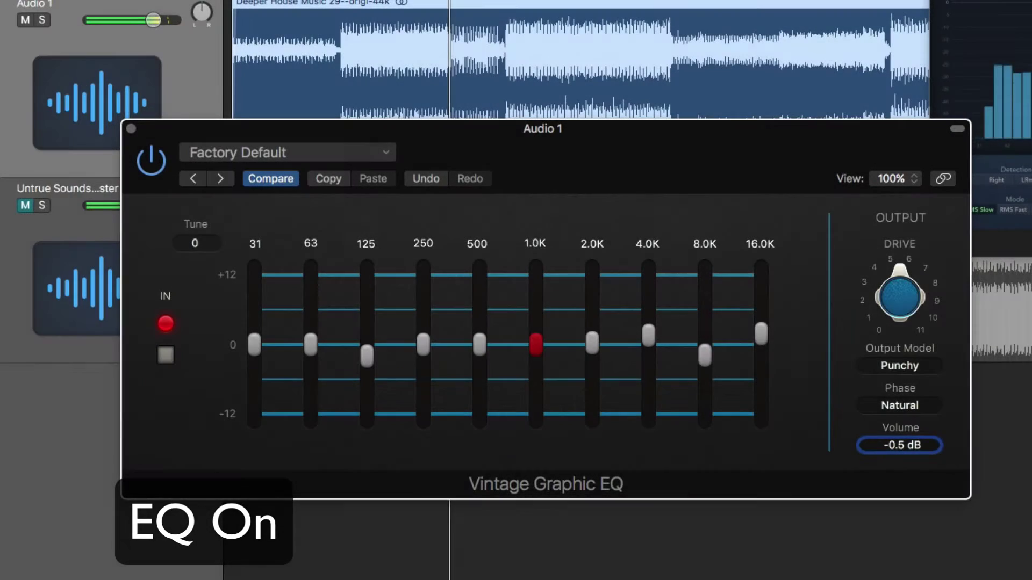
Step: Toggle the EQ bypass repeatedly to match levels, trying output volumes of -1.0 and -0.8 dB and settling on -0.6 dB
click(152, 161)
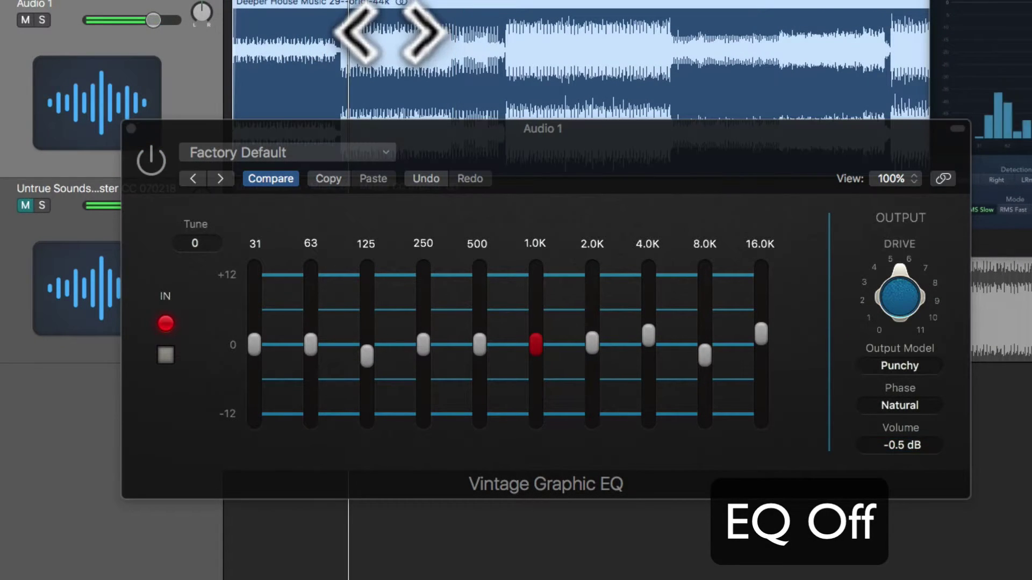
click(151, 159)
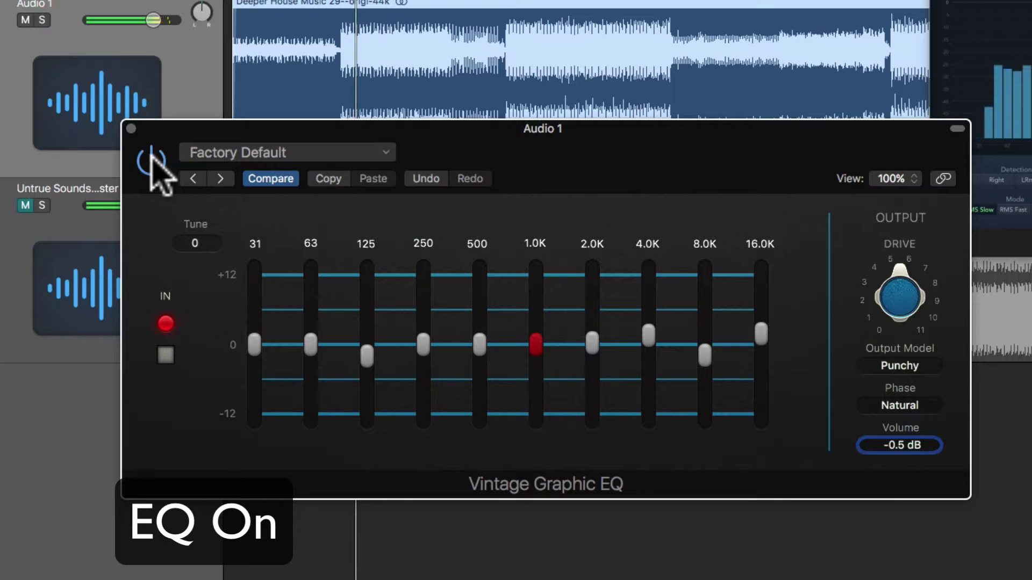
click(151, 159)
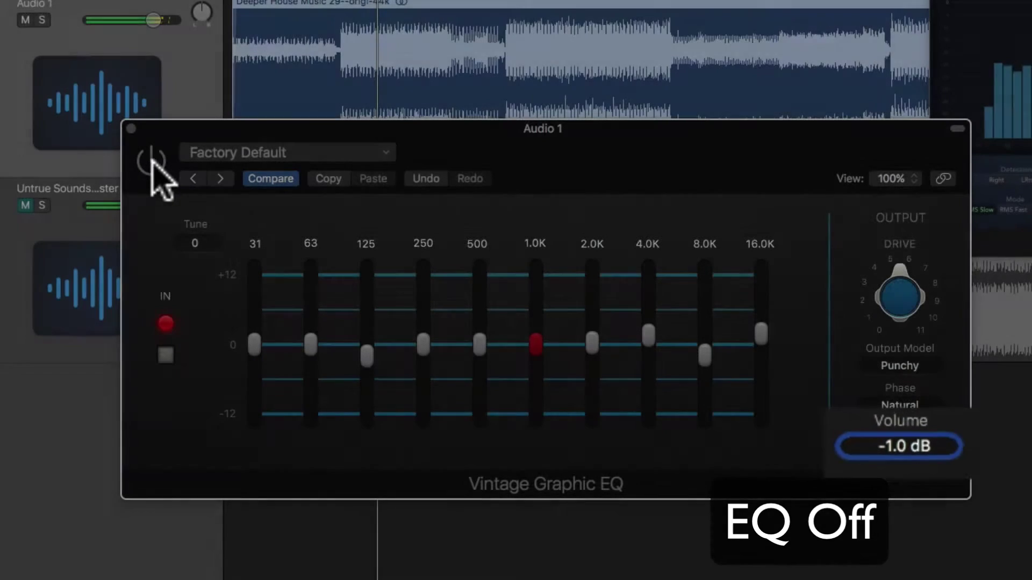
click(151, 159)
click(146, 159)
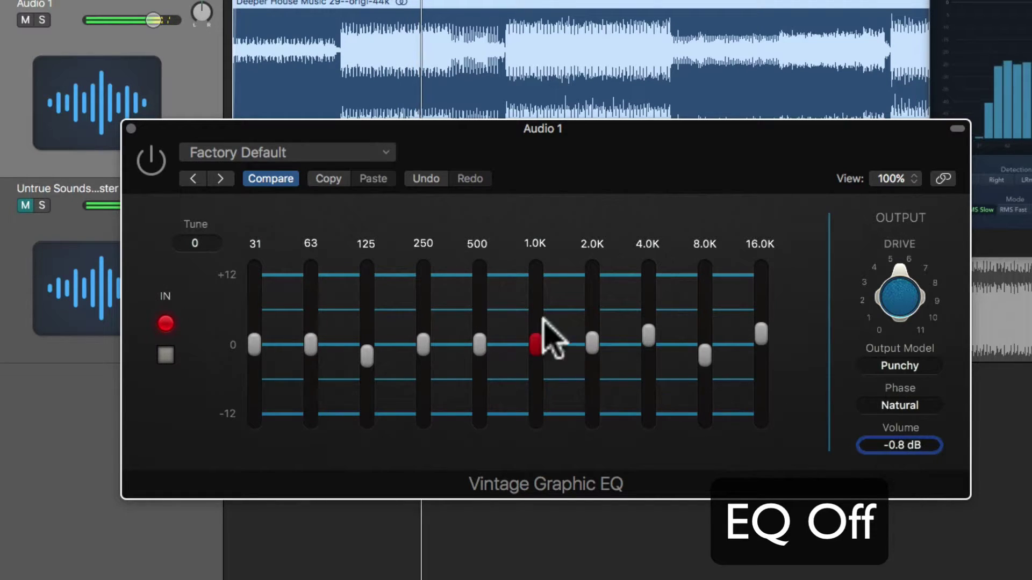
click(152, 168)
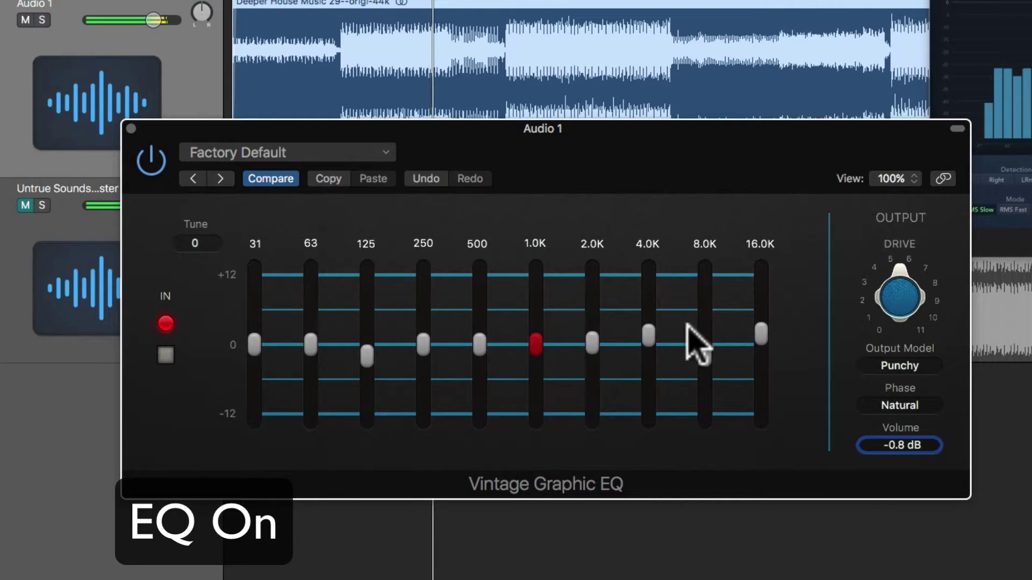
scroll(900, 445, up, 1)
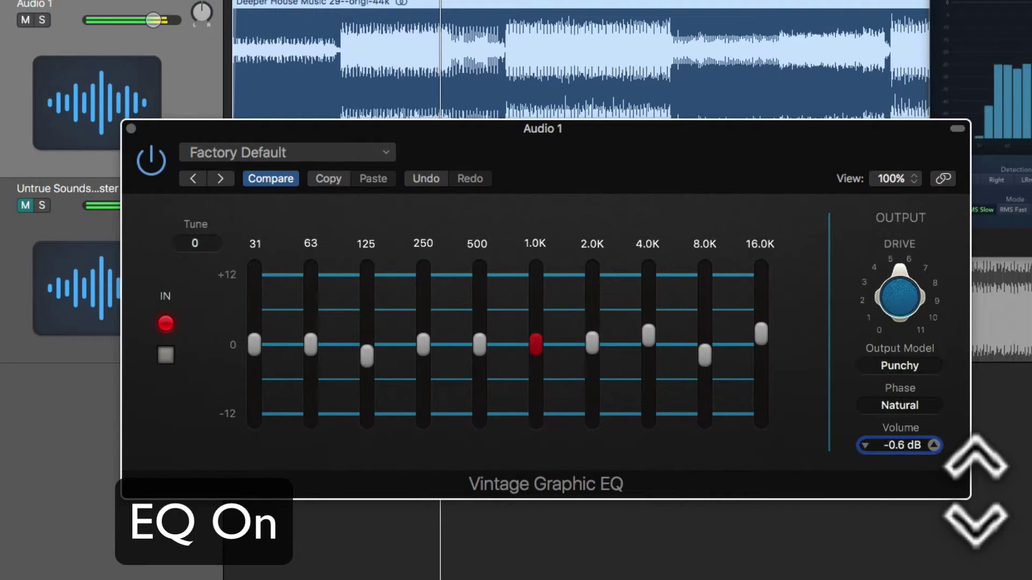
Step: Set the EQ's output volume to -0.5 dB, replay from an earlier point and compare with the EQ bypassed and re-enabled
scroll(901, 445, up, 2)
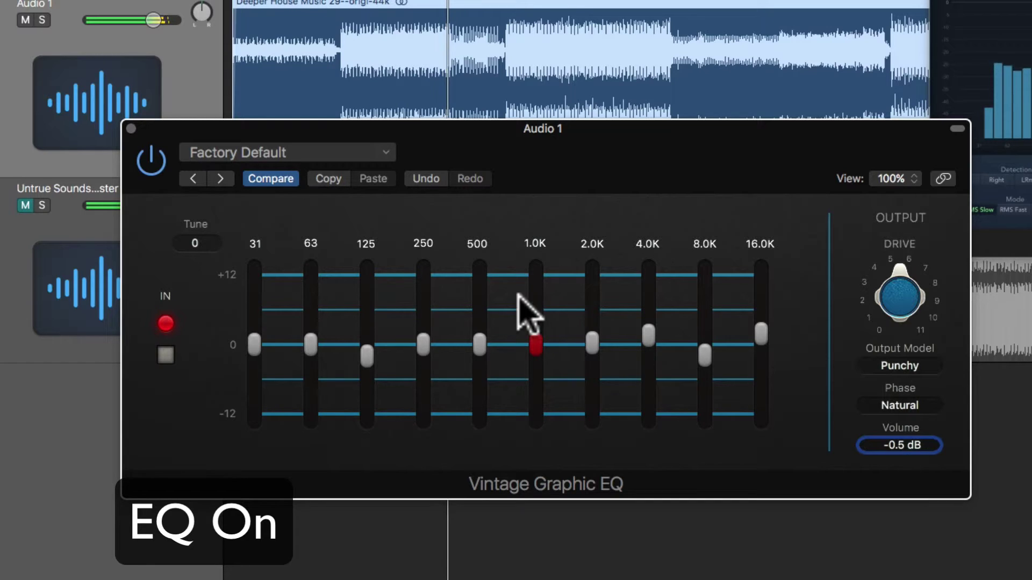
click(344, 3)
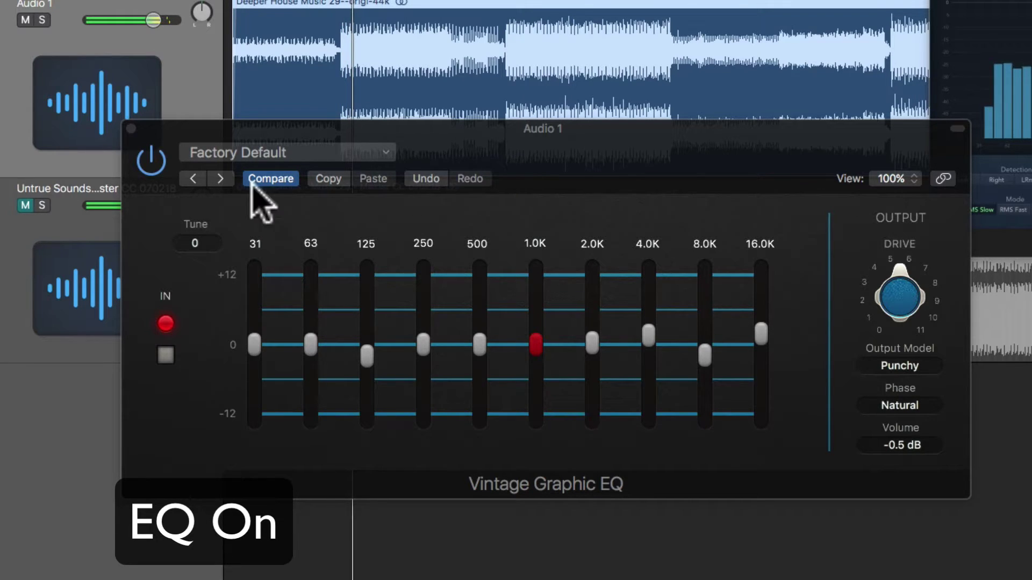
click(141, 161)
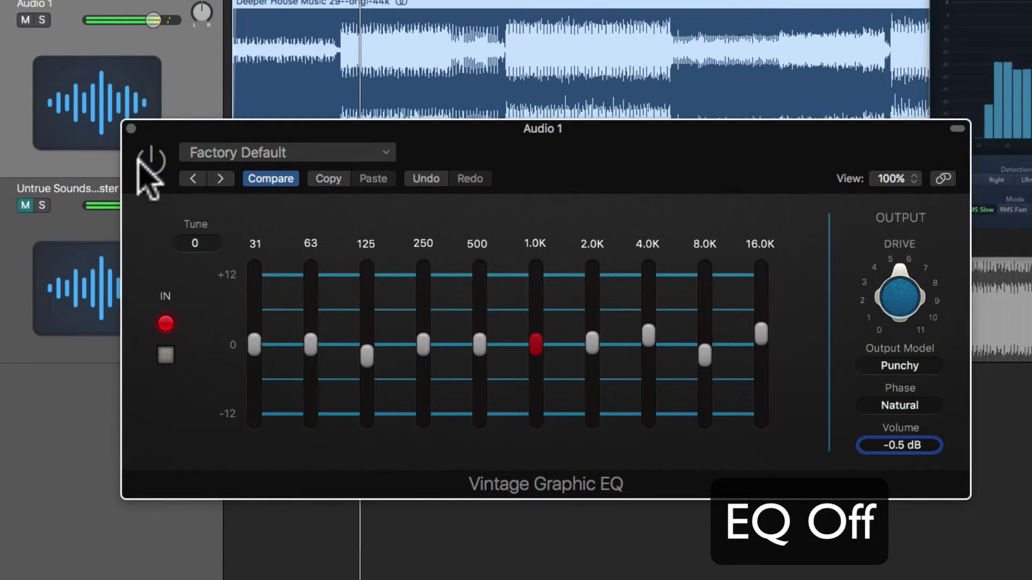
click(141, 161)
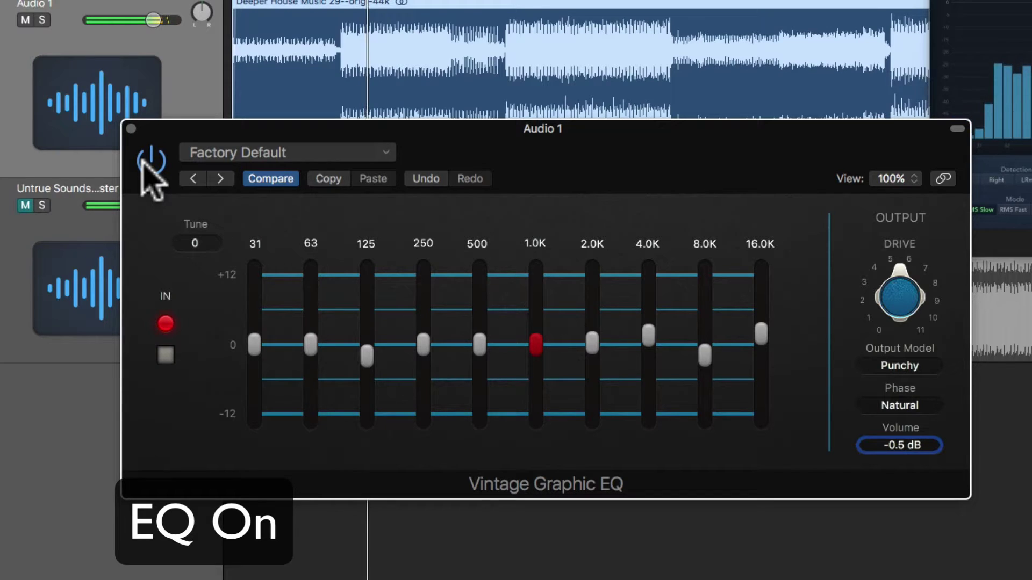
Step: Raise the Drive to about 7, compare the track with the master by swapping their mutes, and stop playback on the unmastered track
mouse_move(914, 299)
mouse_down()
mouse_move(907, 266)
mouse_move(905, 302)
mouse_up()
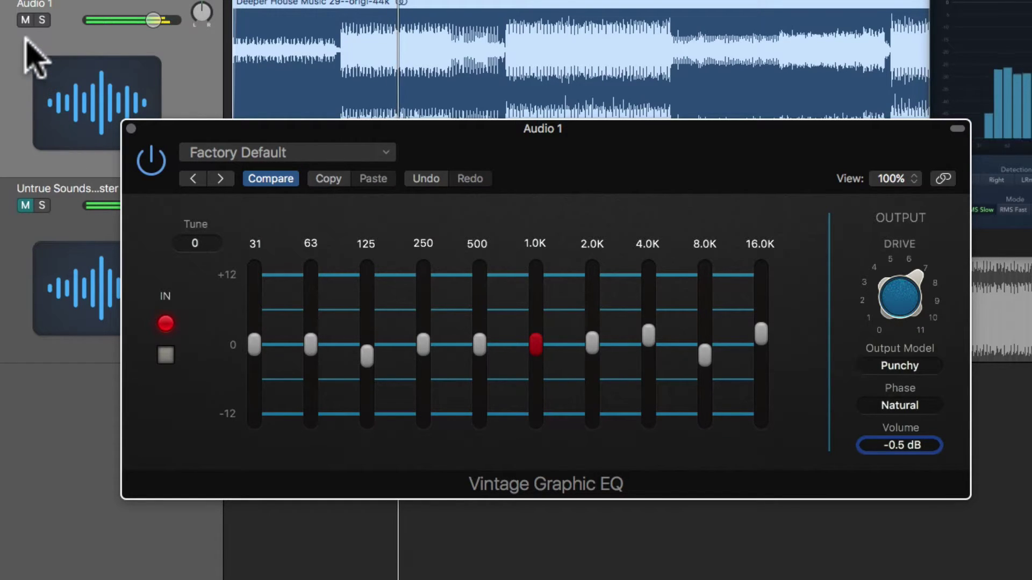
click(25, 20)
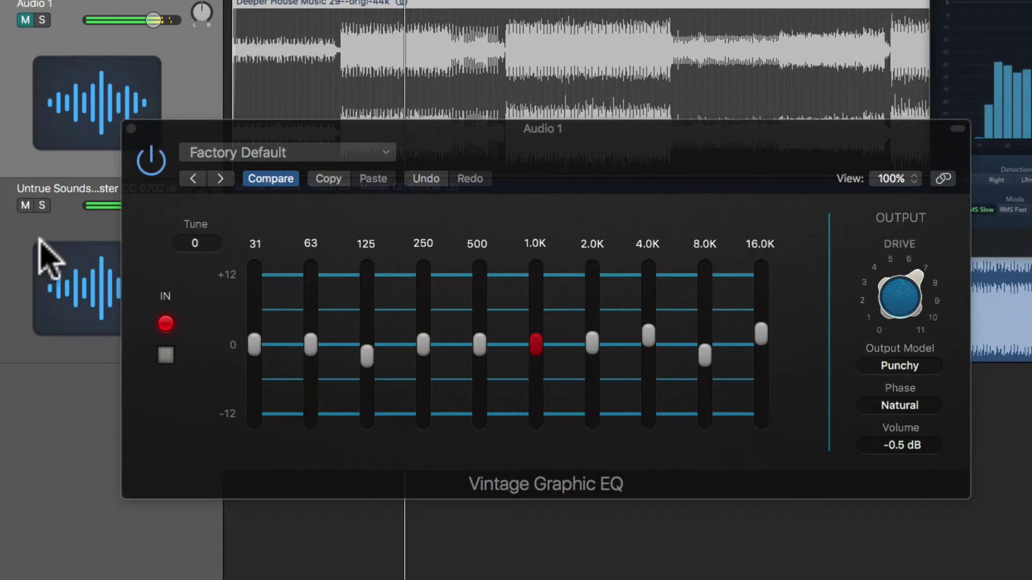
click(25, 206)
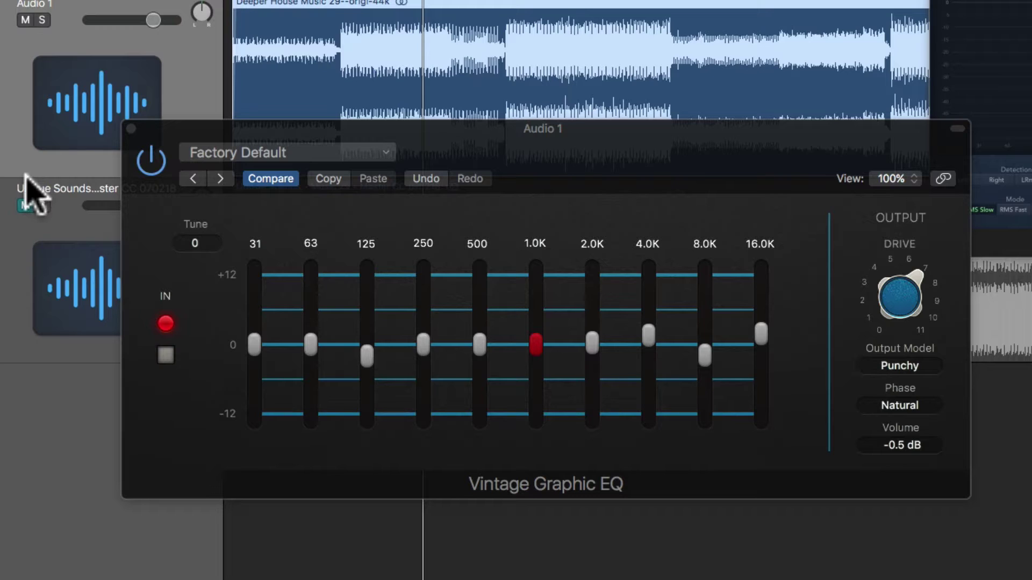
click(25, 20)
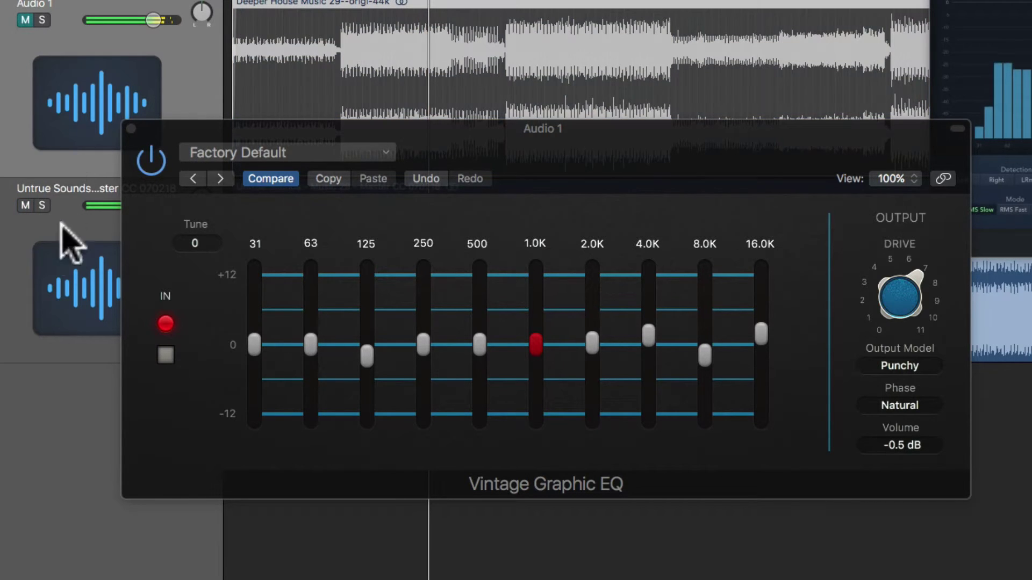
click(25, 205)
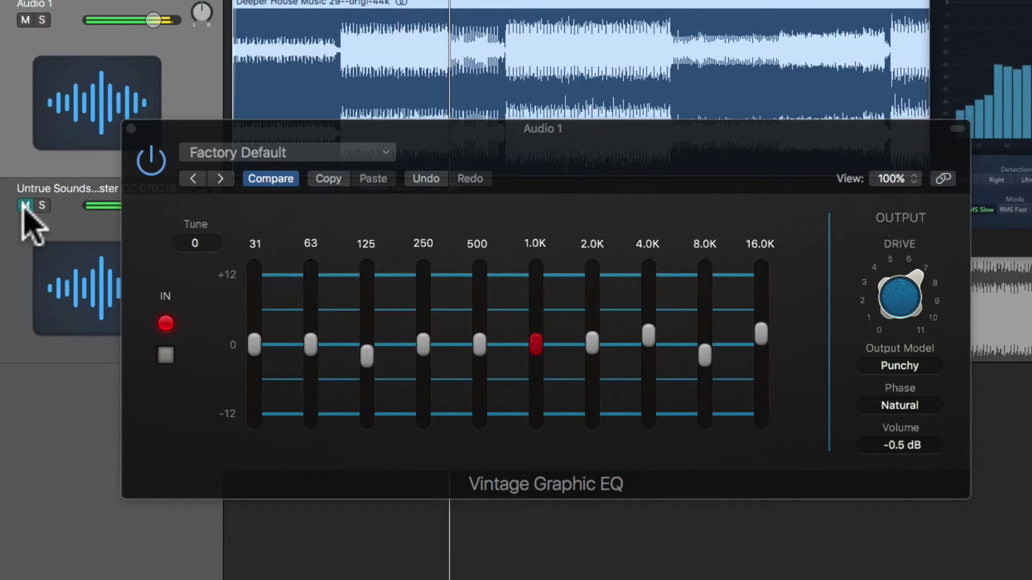
key(space)
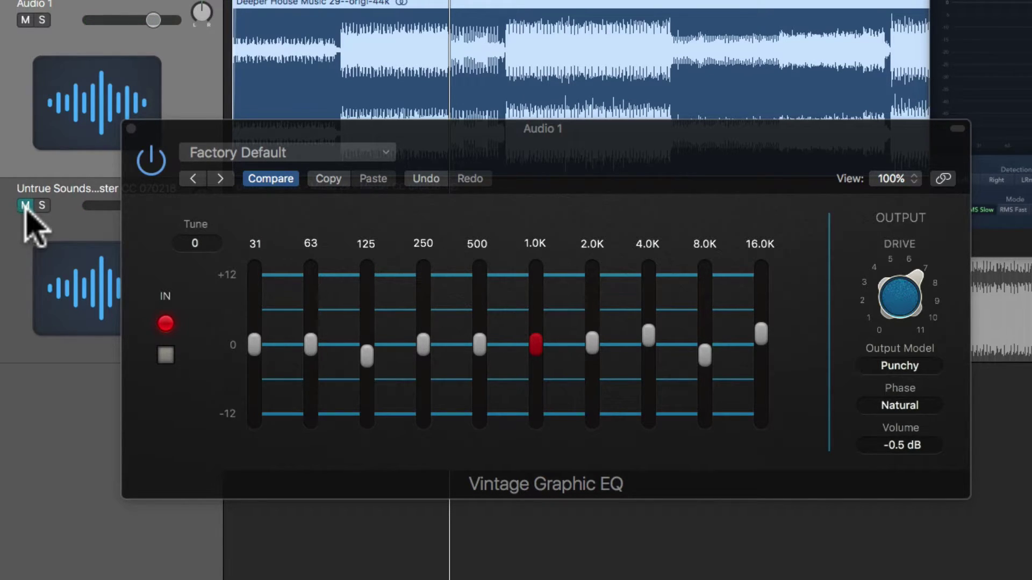
Step: Examine the EQ's Phase and Output Model options, leaving Natural and Punchy selected
click(920, 409)
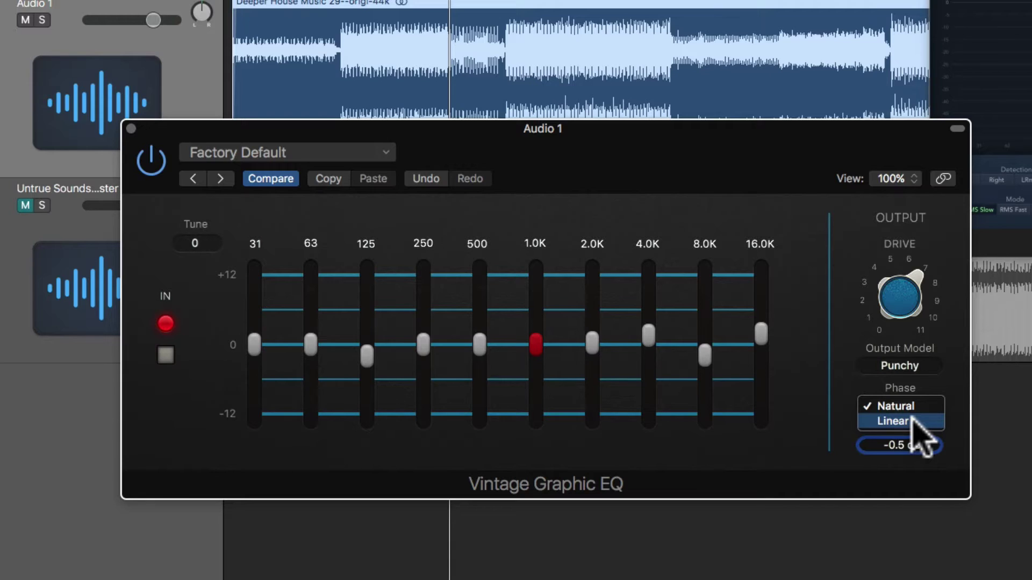
click(915, 406)
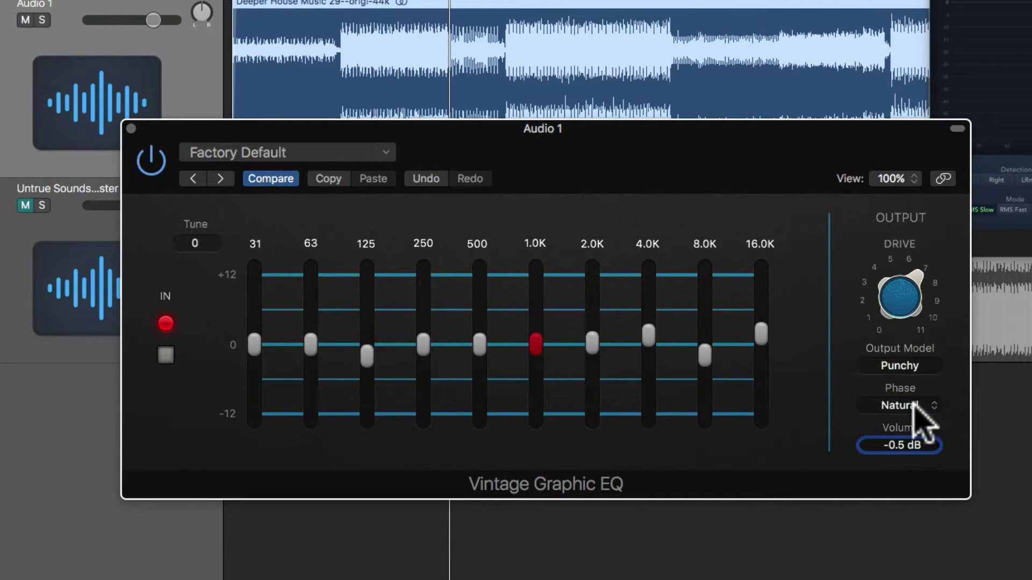
click(867, 369)
click(841, 323)
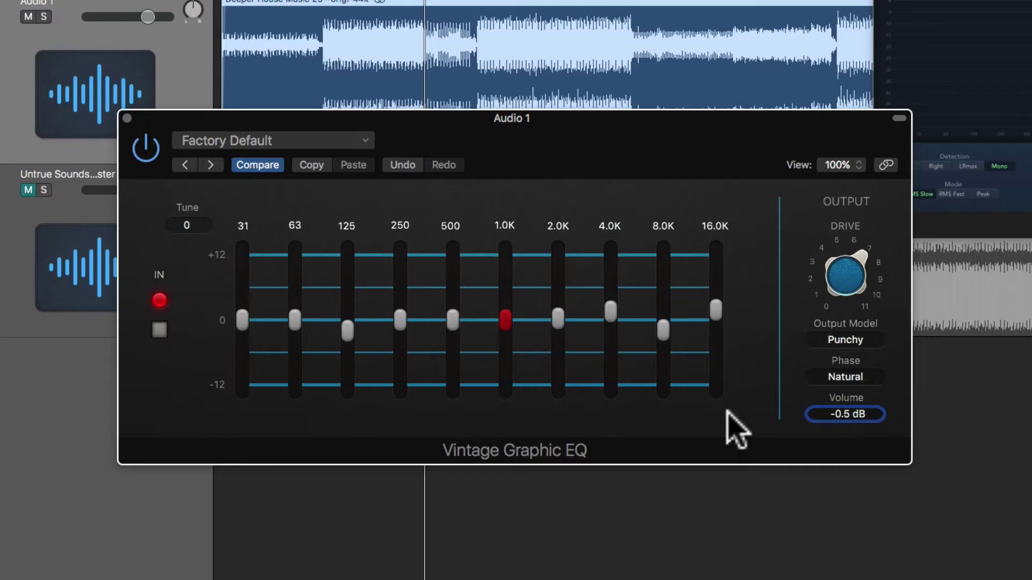
Step: Replay from the start of the first loud section, compare with the EQ off and on, and close the EQ window
key(space)
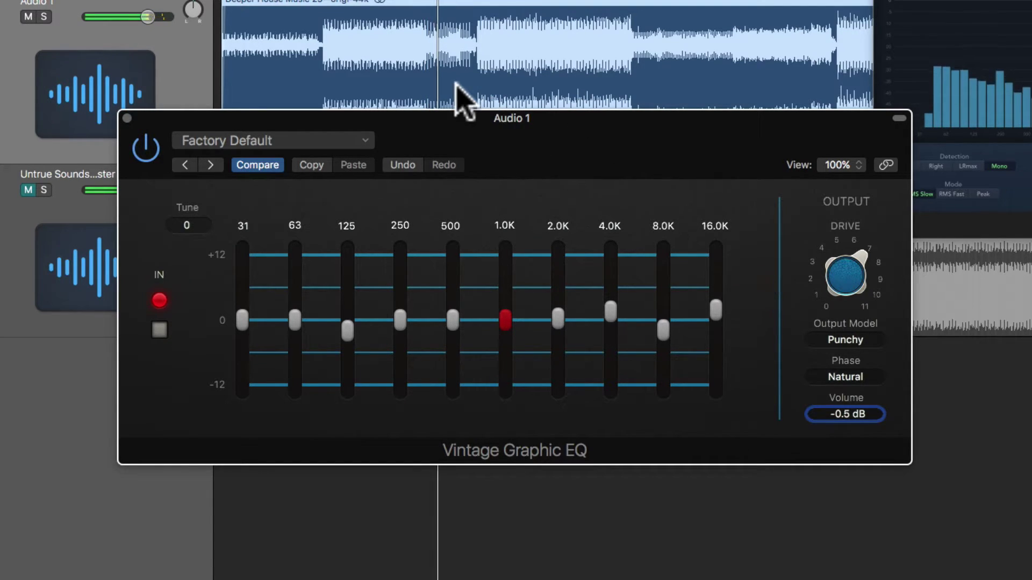
click(339, 5)
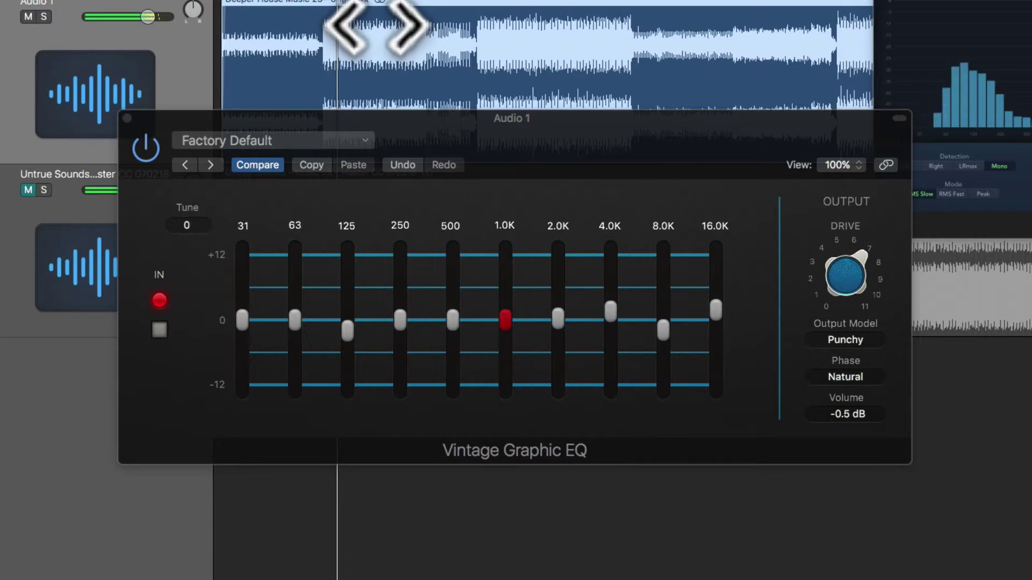
click(147, 148)
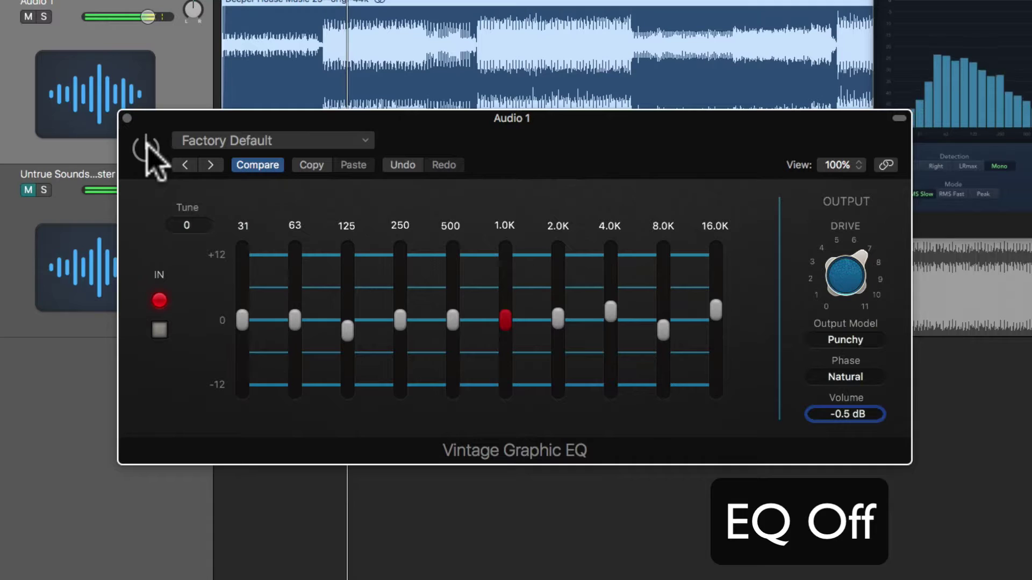
click(146, 148)
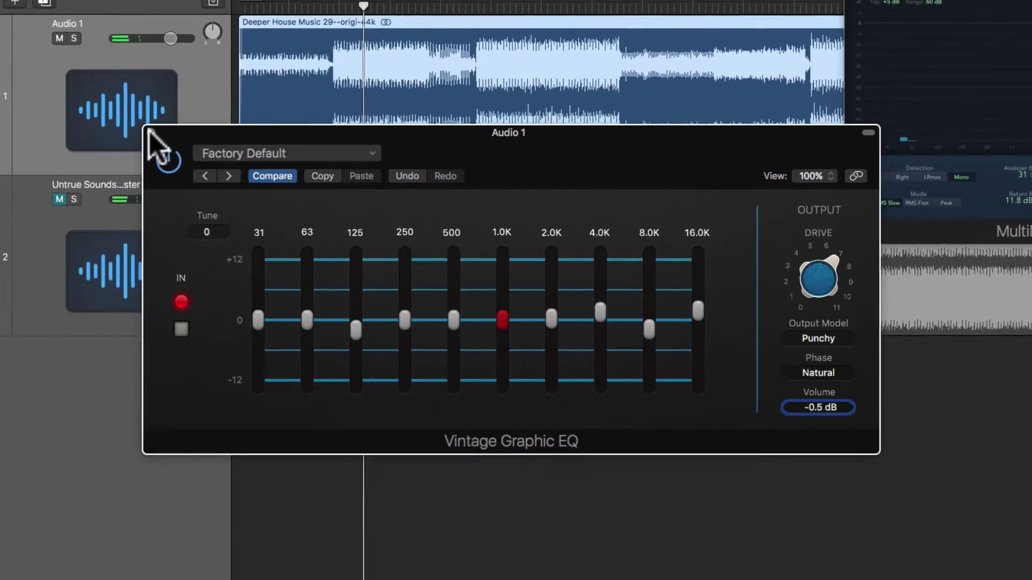
click(127, 118)
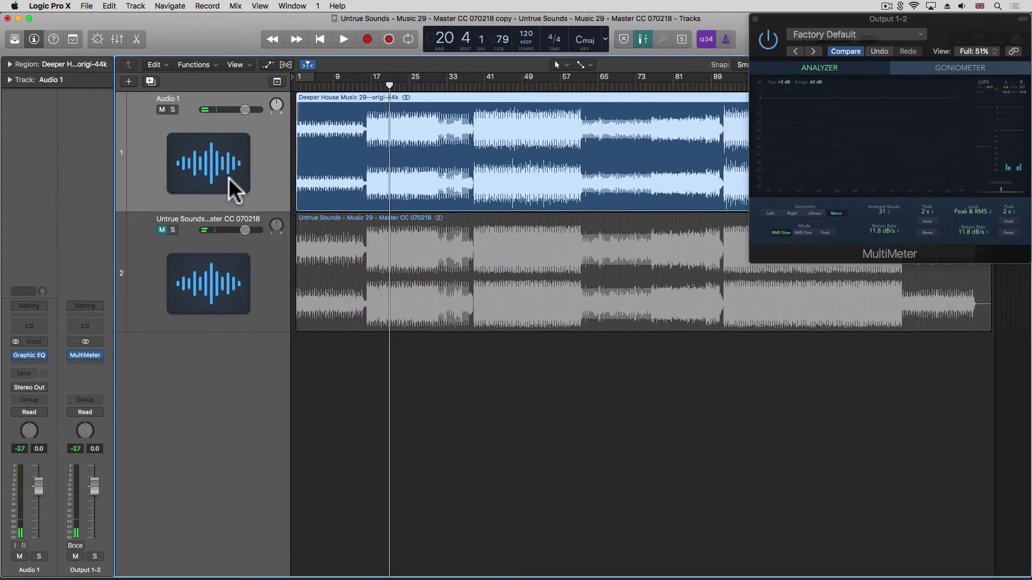
Step: Check the gain setting of the Gain plug-in on the master track and close its window
click(221, 259)
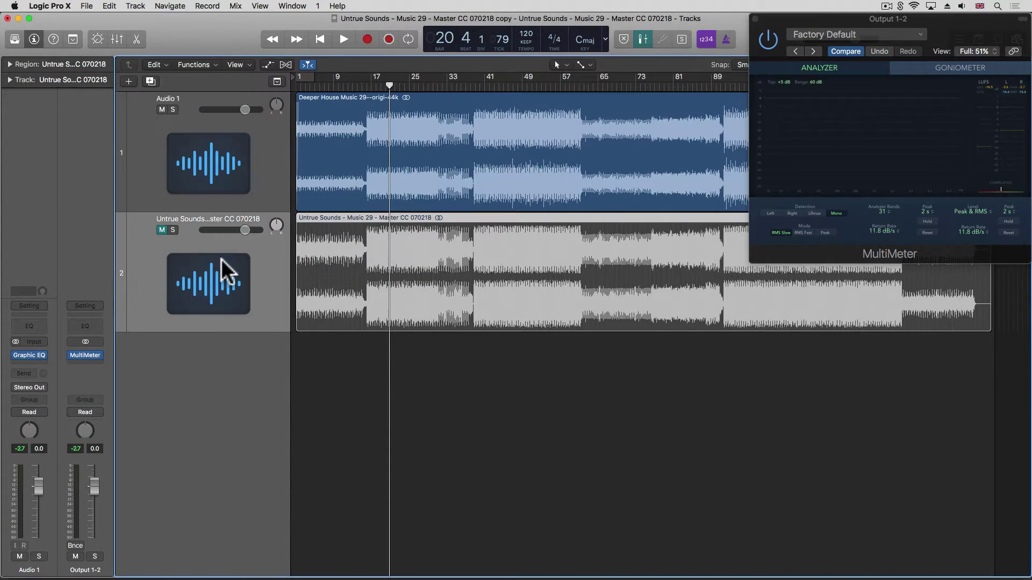
click(30, 355)
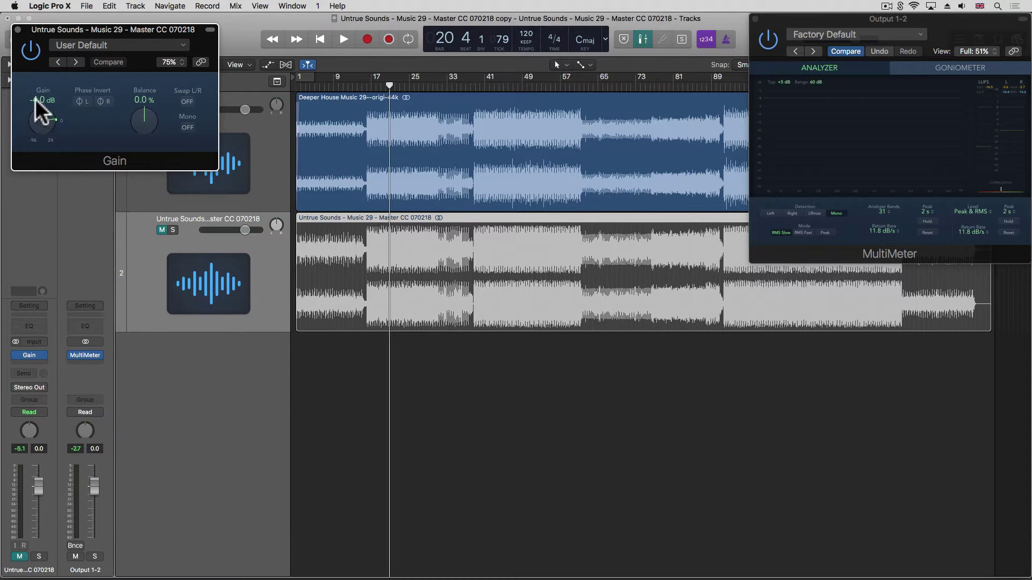
click(17, 30)
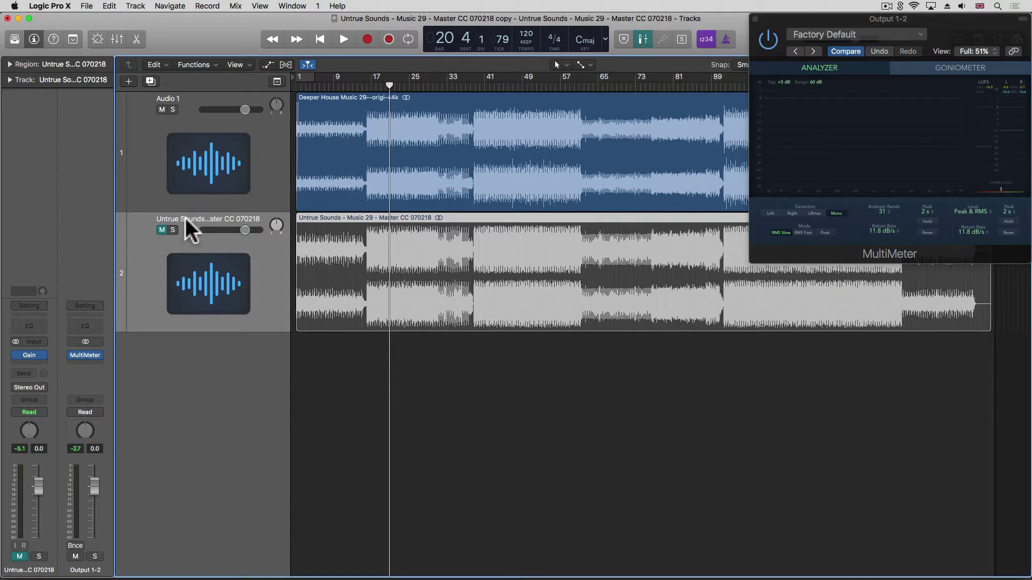
Step: Insert a Gain plug-in after the Graphic EQ on the Audio 1 track and close its window
click(204, 170)
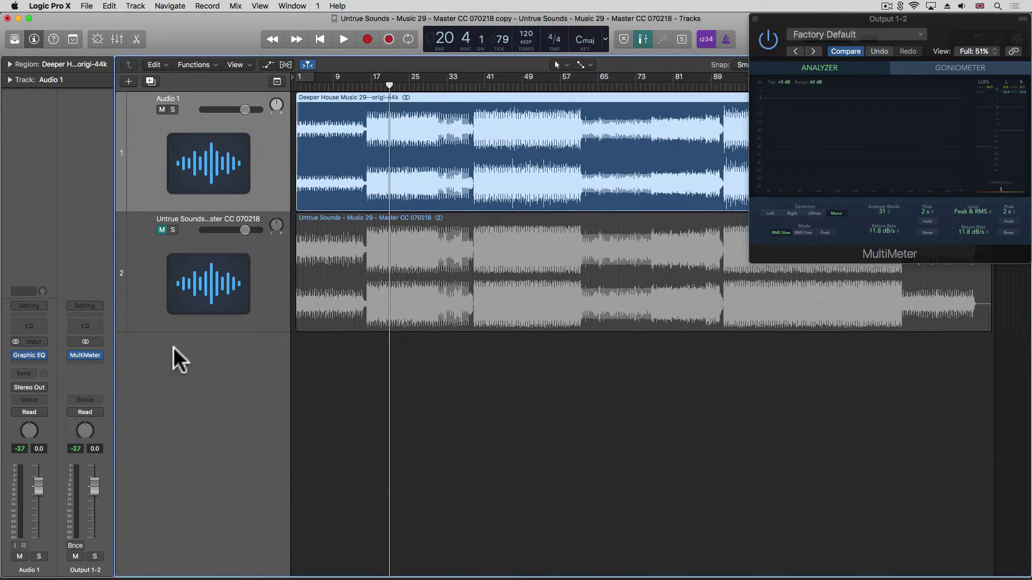
click(30, 356)
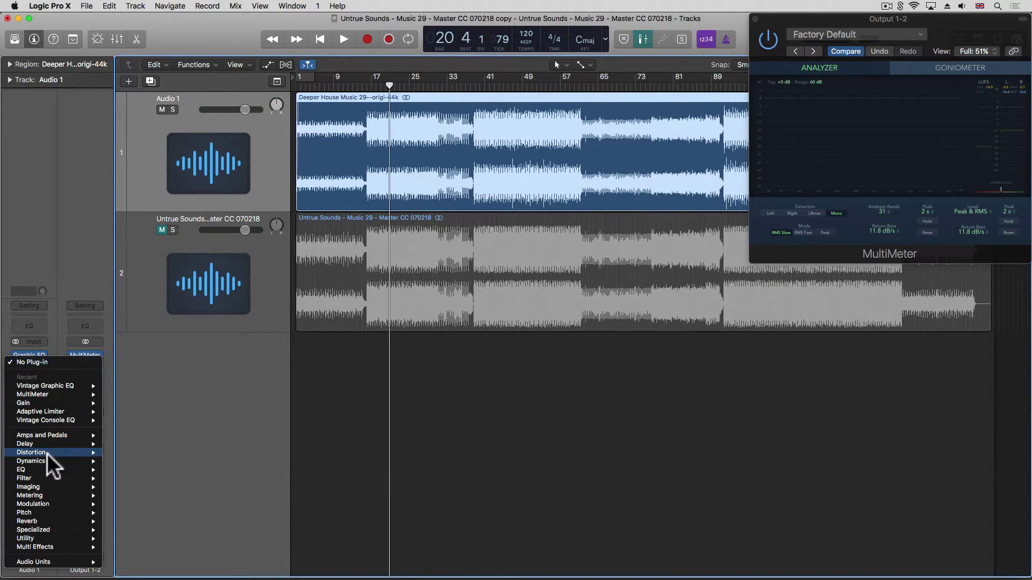
mouse_move(50, 538)
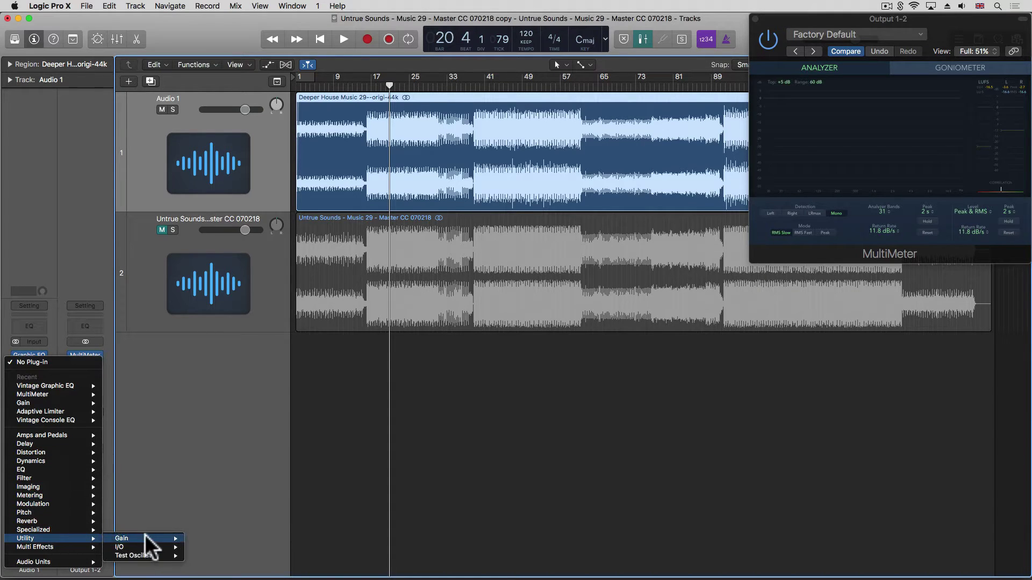
click(219, 539)
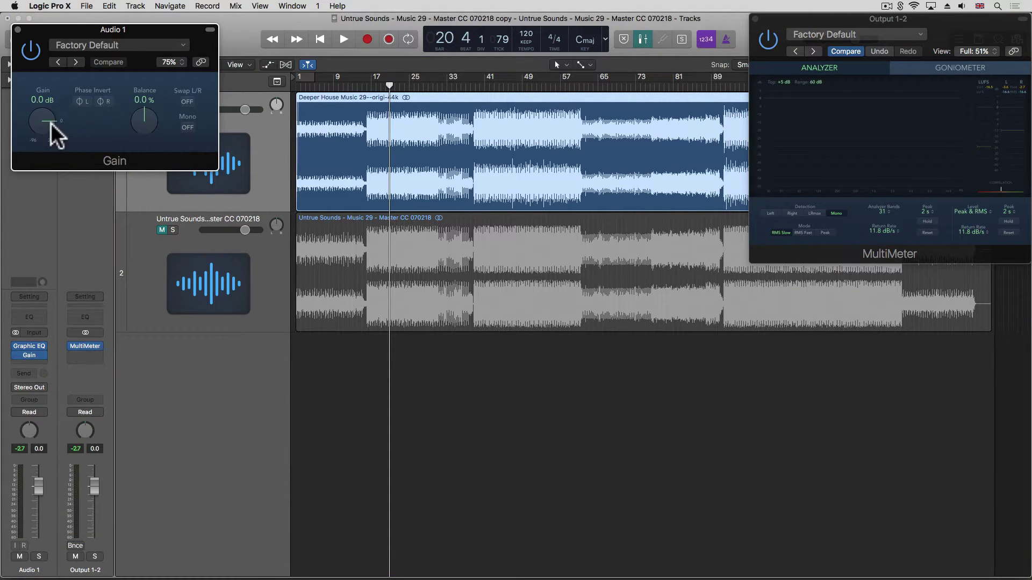
click(18, 29)
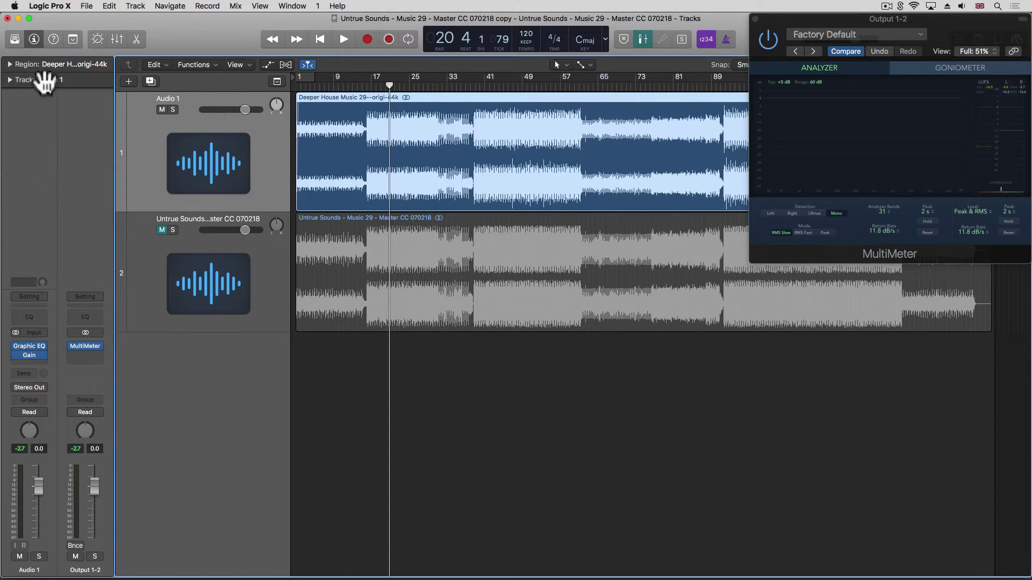
Step: Insert an Adaptive Limiter after the Gain on Audio 1, turn on True Peak Detection and apply the optimal 20 ms lookahead
click(34, 362)
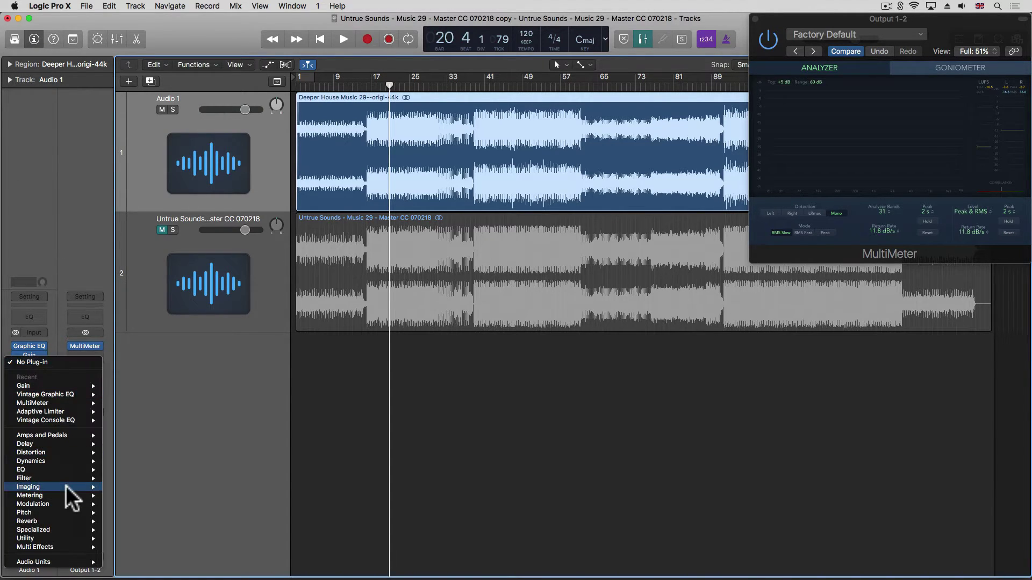
mouse_move(66, 486)
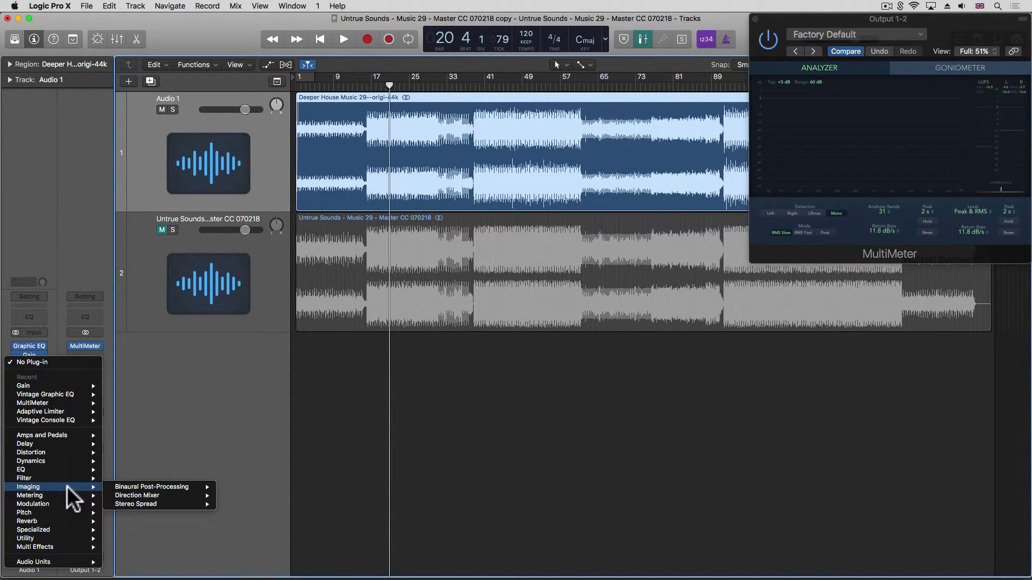
mouse_move(66, 460)
mouse_move(169, 460)
click(204, 461)
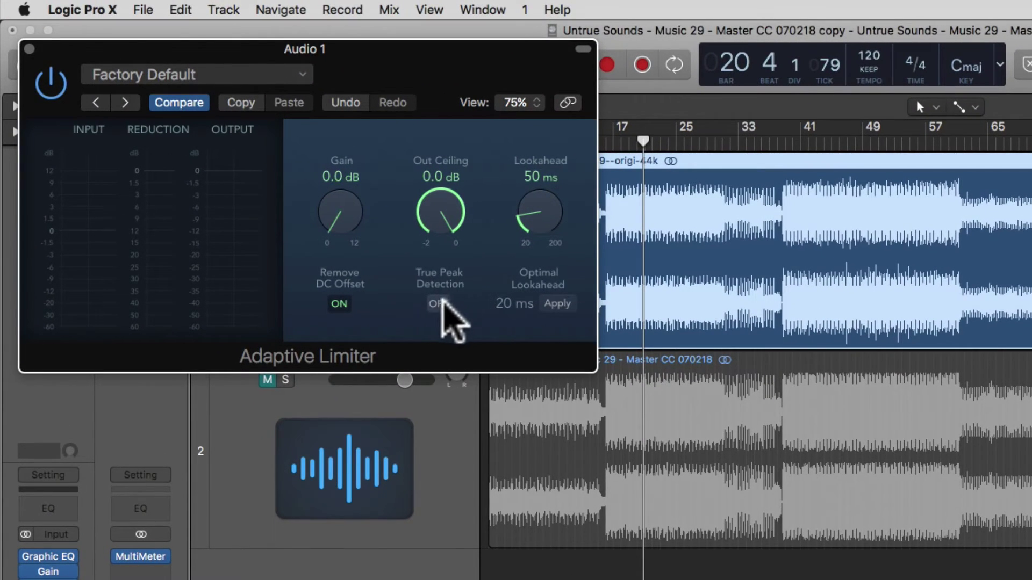
click(437, 303)
click(553, 304)
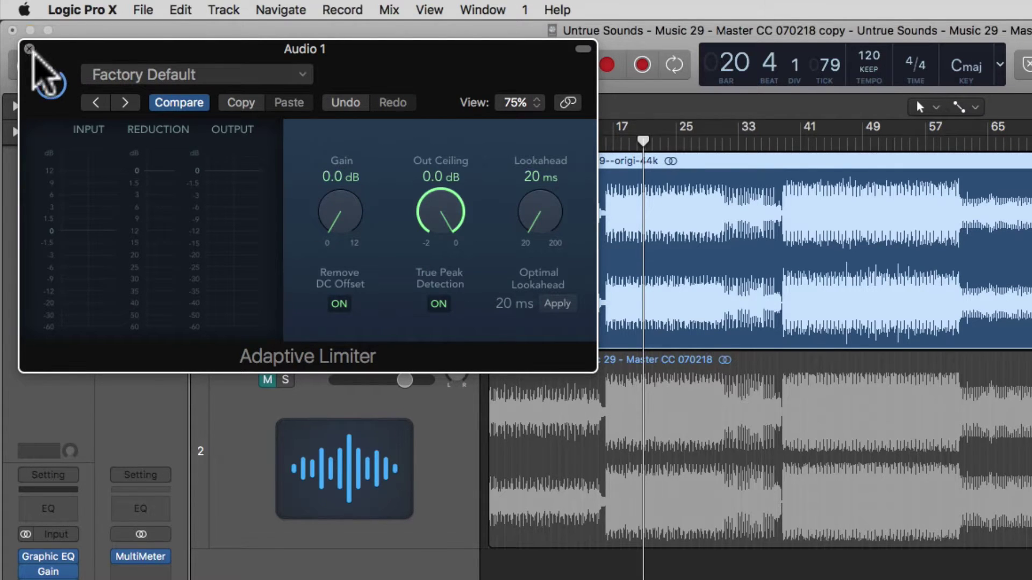
click(29, 49)
Step: Insert a second Gain plug-in after the Adaptive Limiter on the Audio 1 track and close its window
click(140, 556)
click(52, 579)
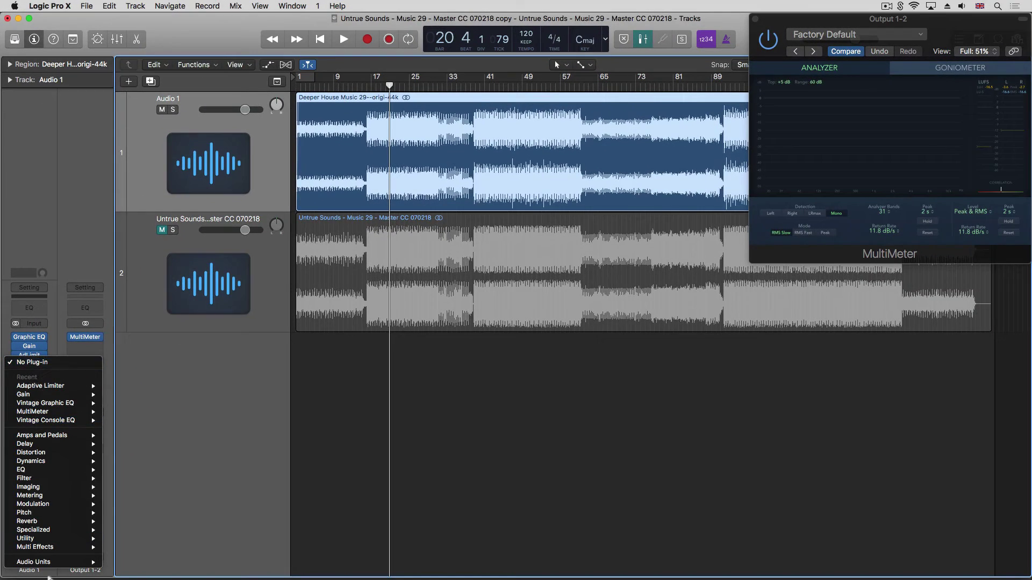
mouse_move(54, 538)
mouse_move(168, 537)
click(211, 541)
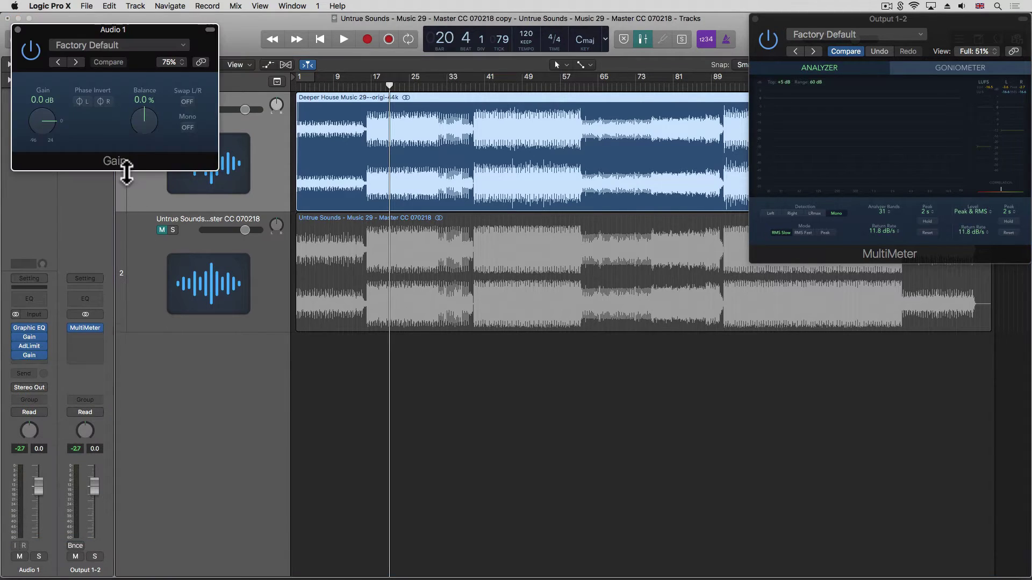
double_click(40, 99)
click(17, 29)
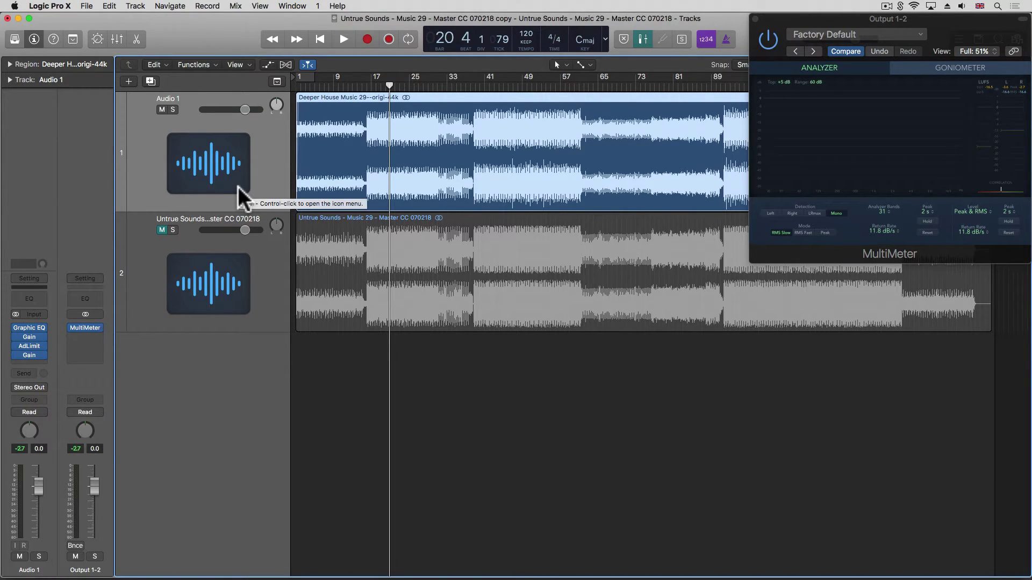
Step: Open the Gain plug-in on the master track and bypass it
click(224, 282)
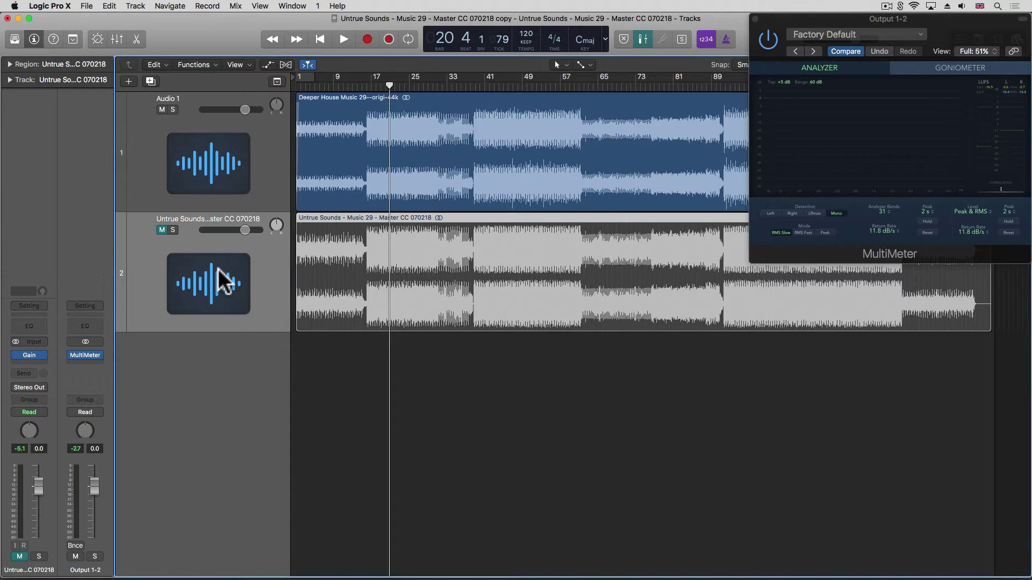
click(31, 355)
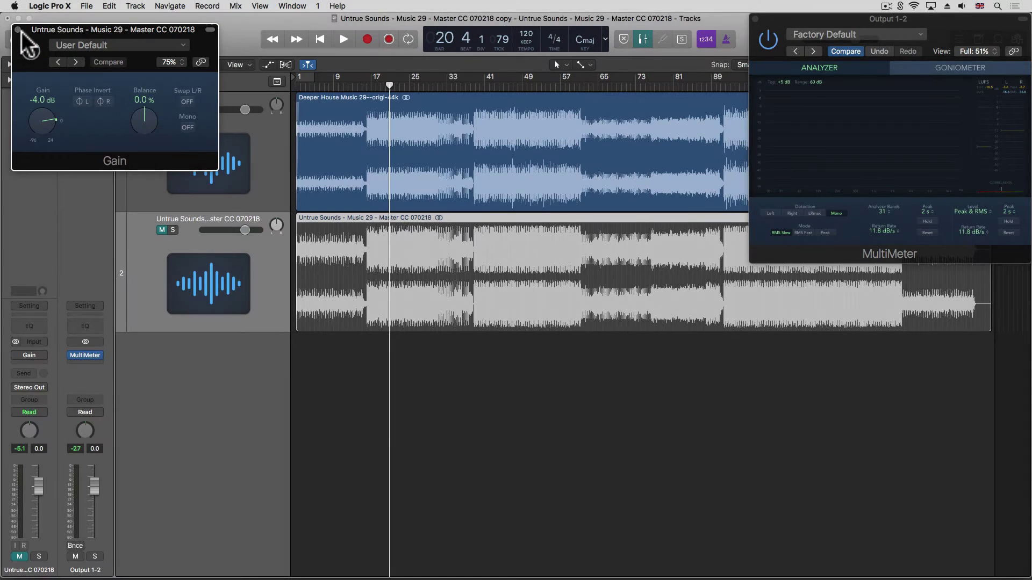
Step: Close the master track's Gain and, during playback, raise the Gain plug-in before the limiter on Audio 1 to +4.8 dB
click(18, 30)
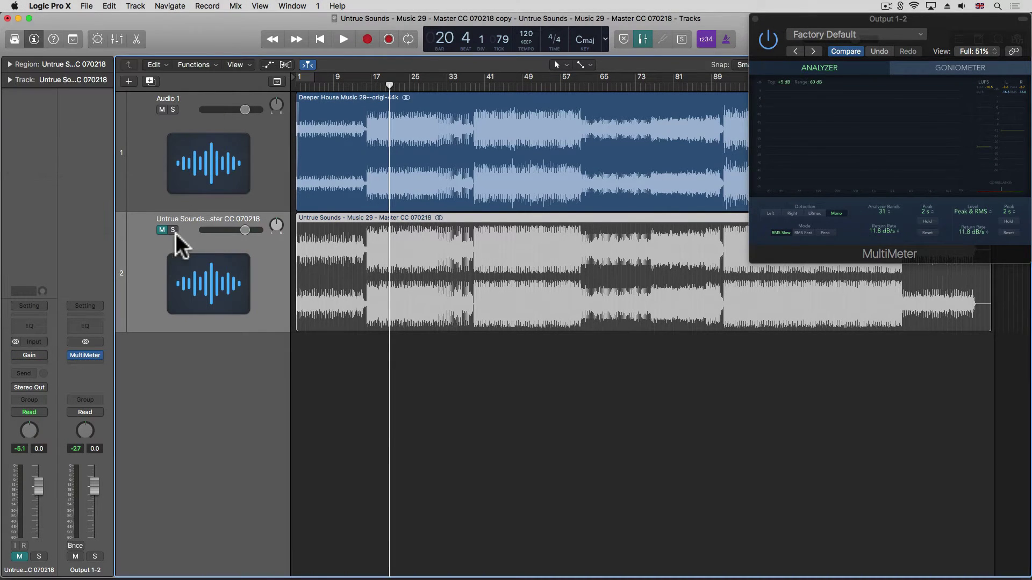
click(210, 168)
click(30, 337)
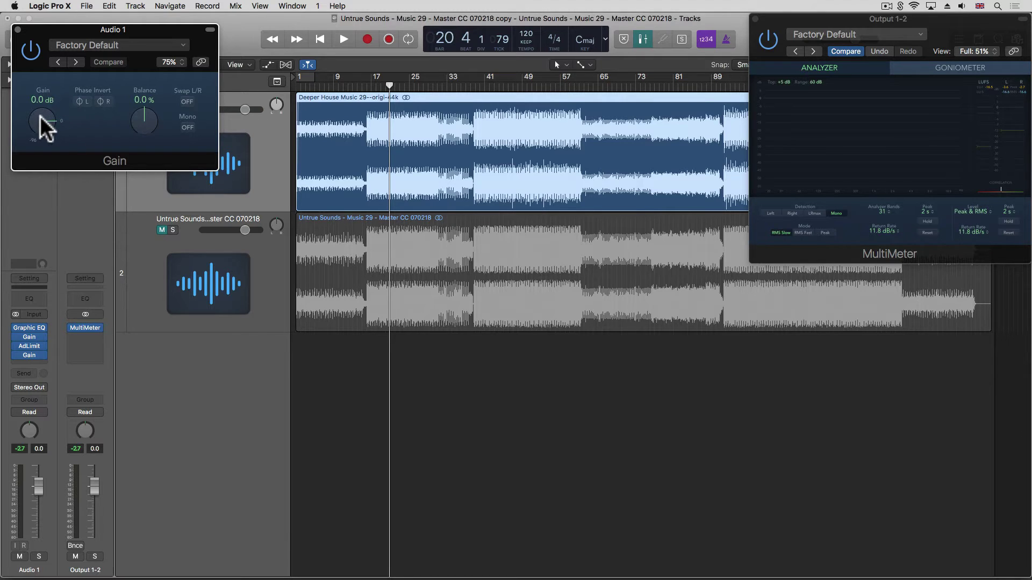
key(space)
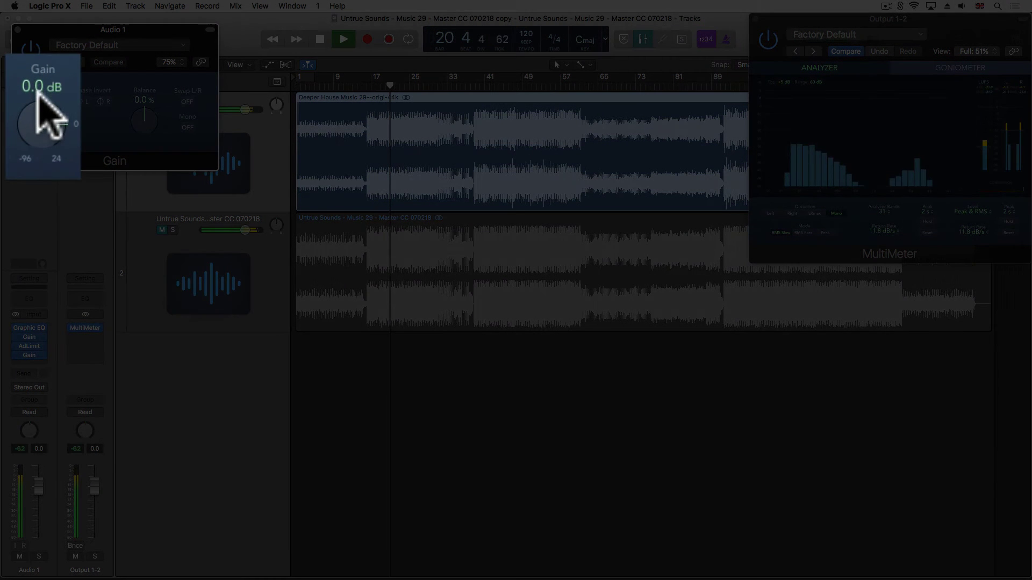
key(XF86AudioLowerVolume)
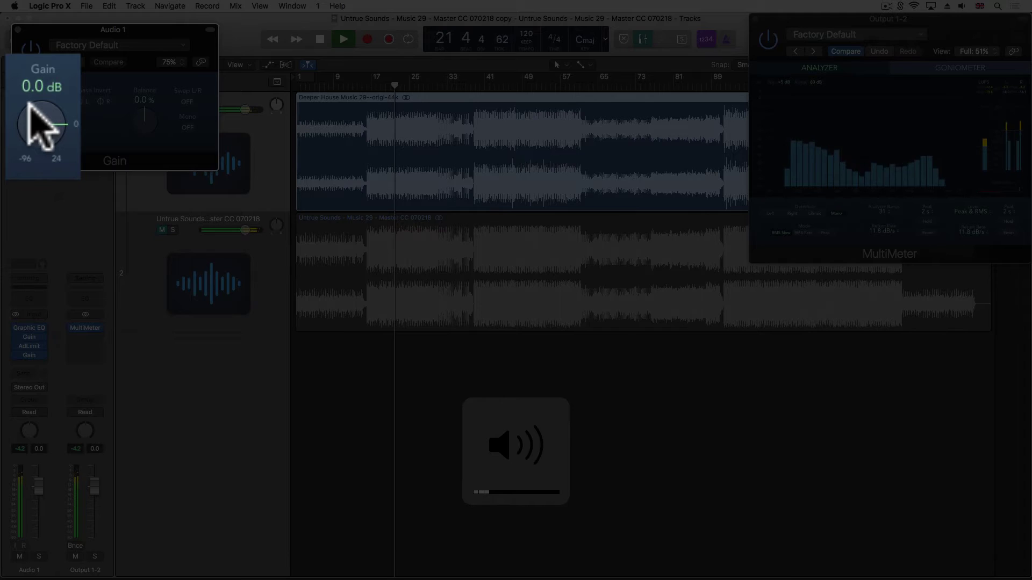
drag(43, 116, 44, 107)
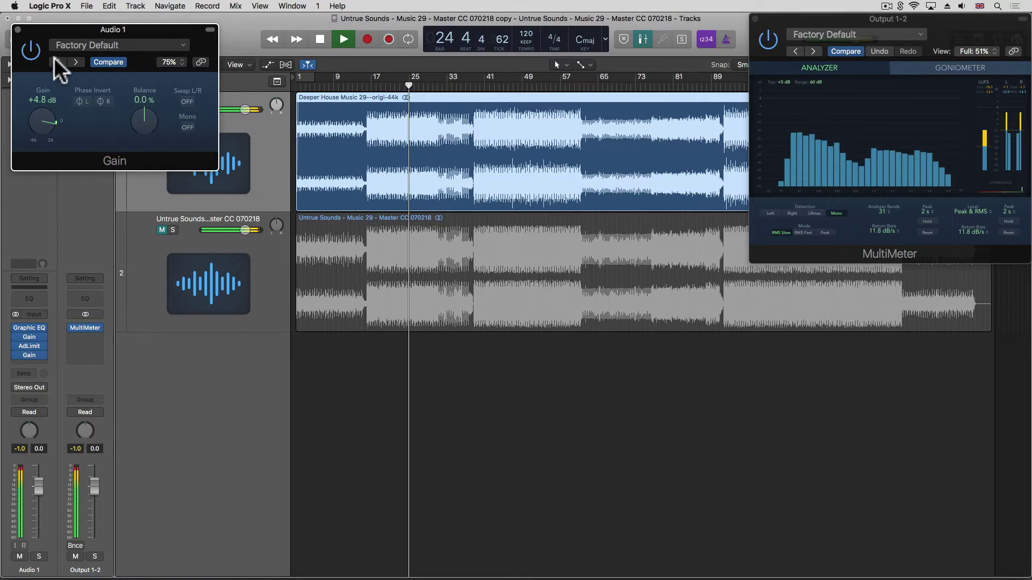
Step: Move the Gain window over the tracks, set its gain to +5.0 dB, close it and stop playback
drag(63, 28, 415, 108)
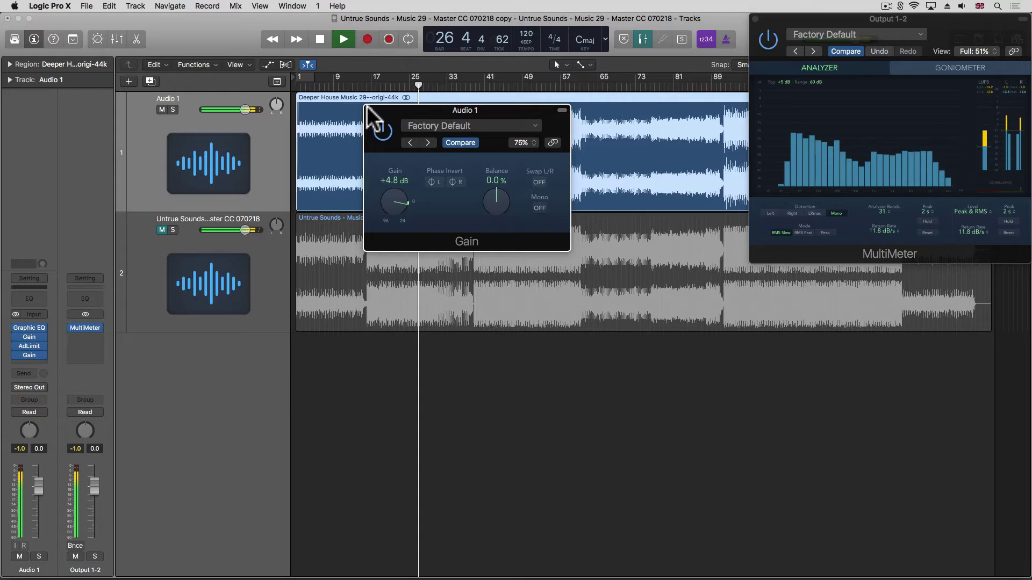
drag(391, 198, 393, 195)
key(XF86AudioRaiseVolume)
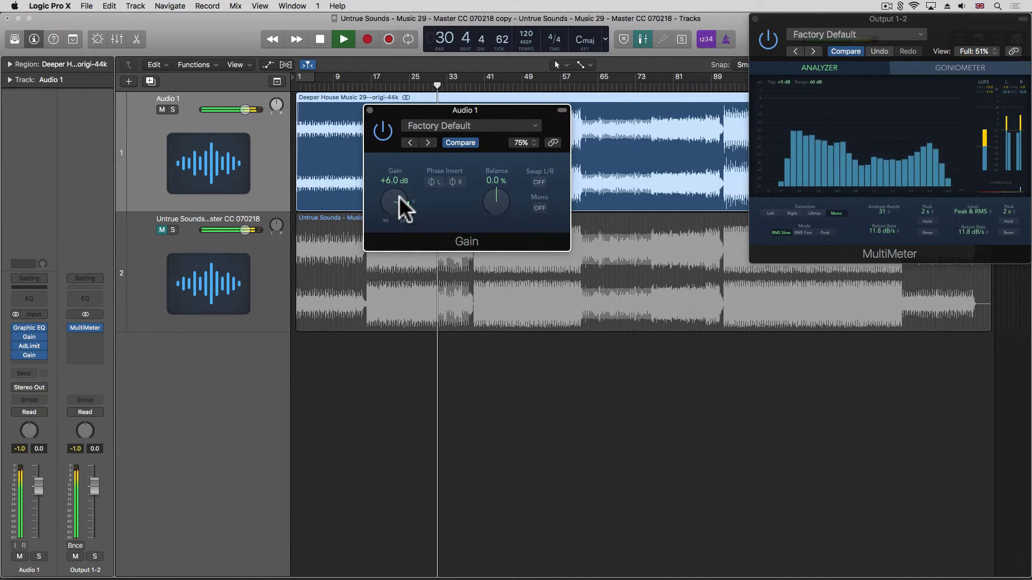
drag(393, 197, 394, 198)
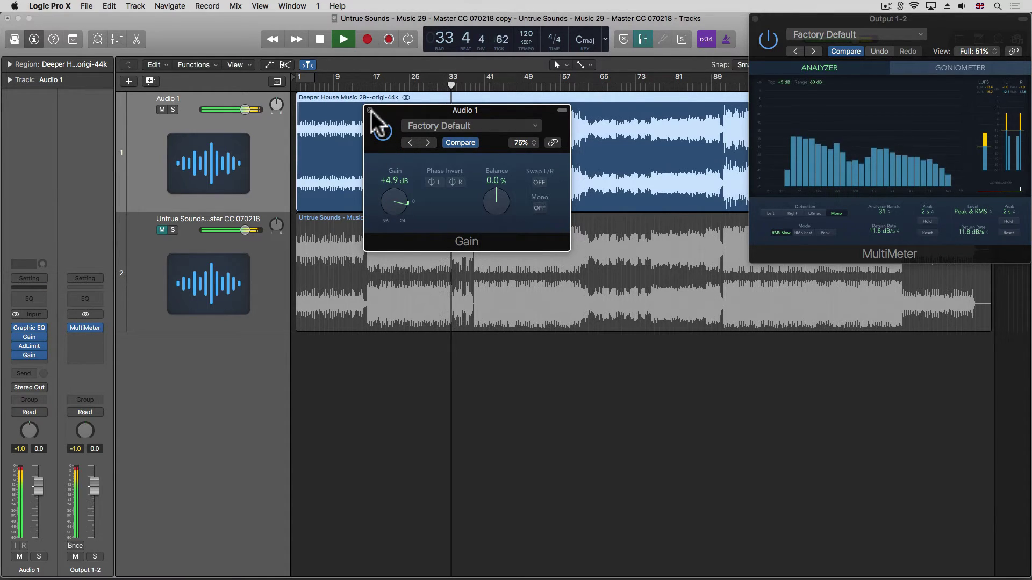
drag(389, 200, 391, 199)
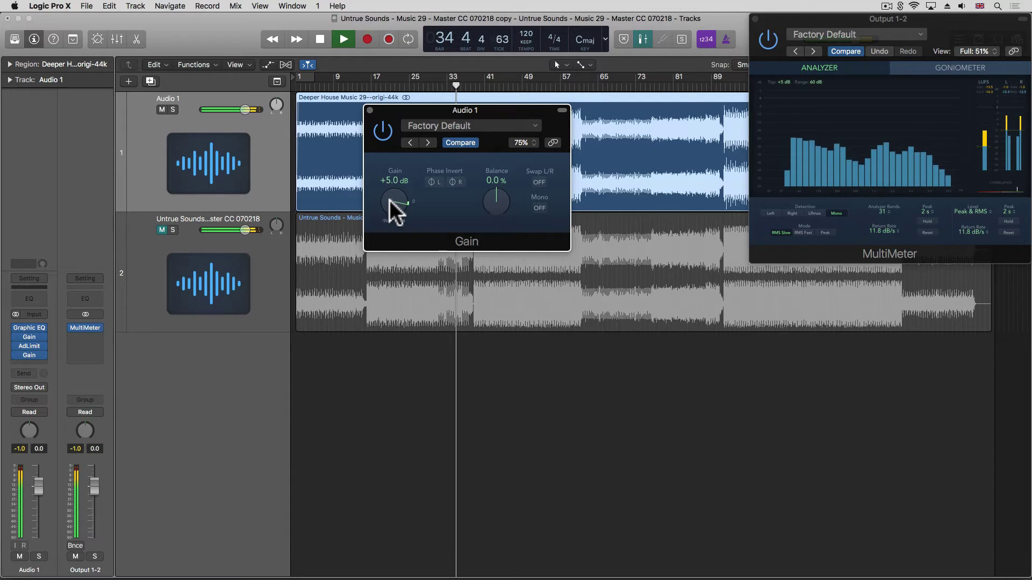
click(370, 109)
key(space)
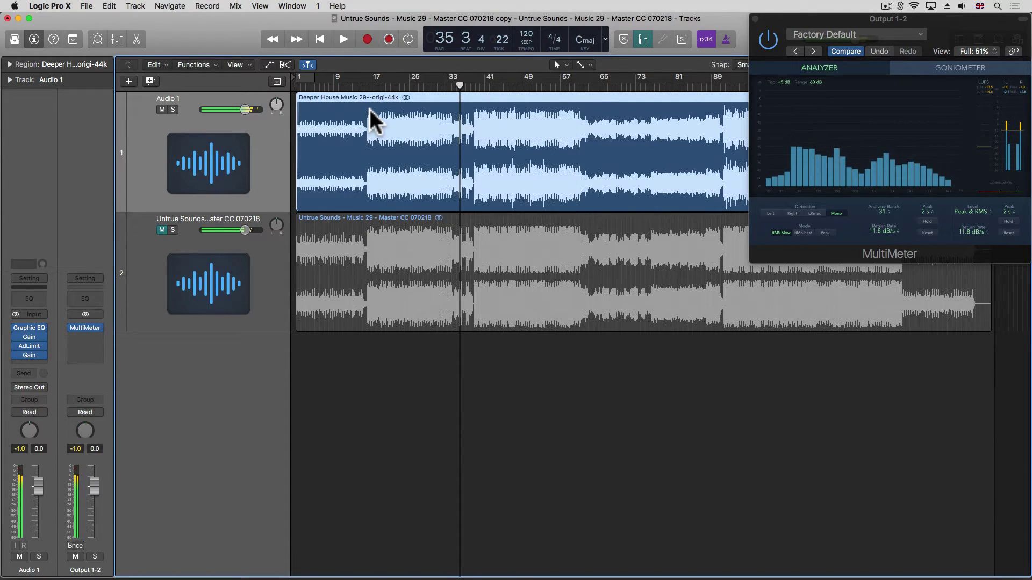
Step: Play Audio 1 through its louder section and adjust the system volume for listening
key(XF86AudioLowerVolume)
key(XF86AudioRaiseVolume)
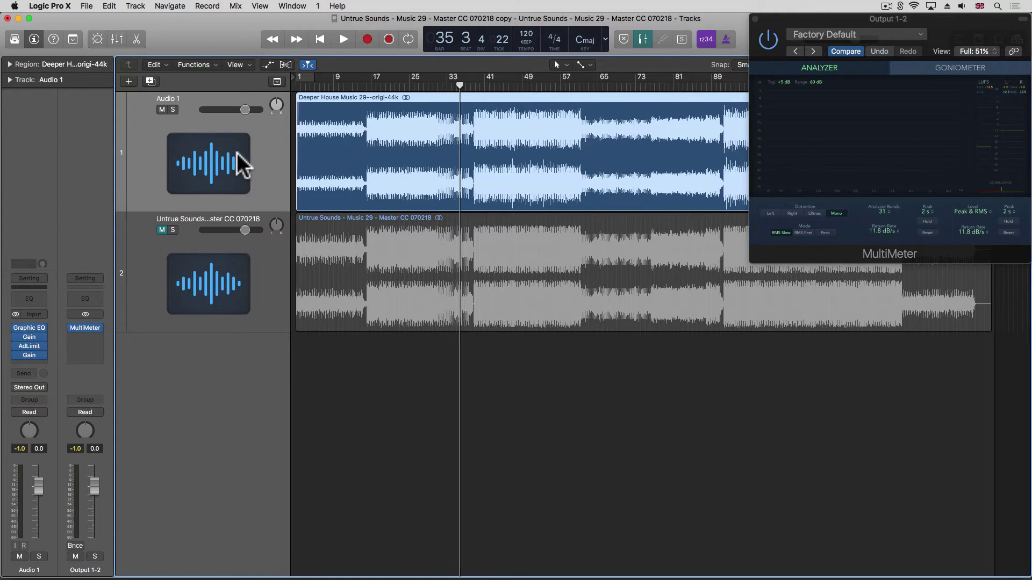
key(XF86AudioLowerVolume)
key(space)
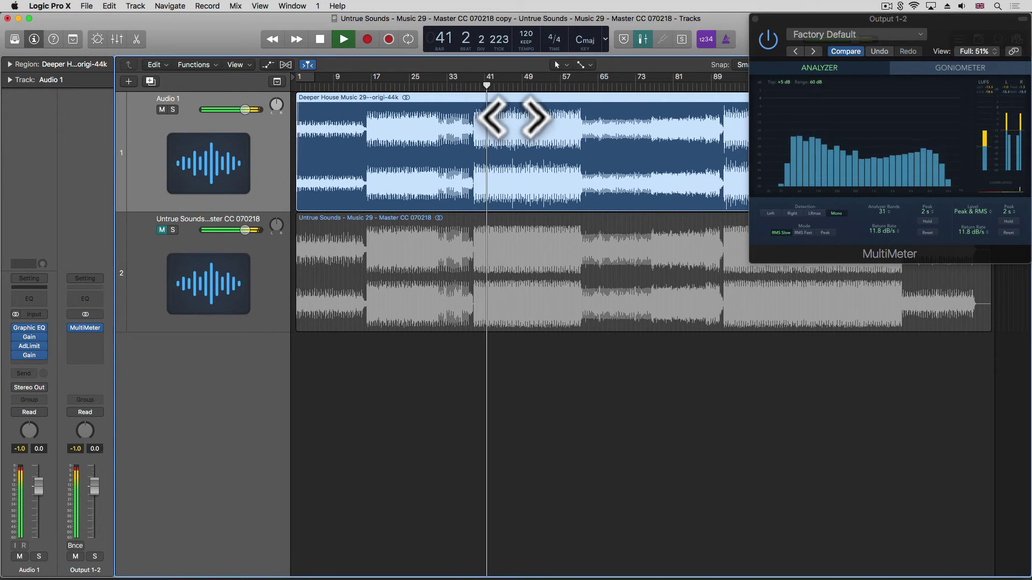
key(XF86AudioLowerVolume)
key(XF86AudioLowerVolume)
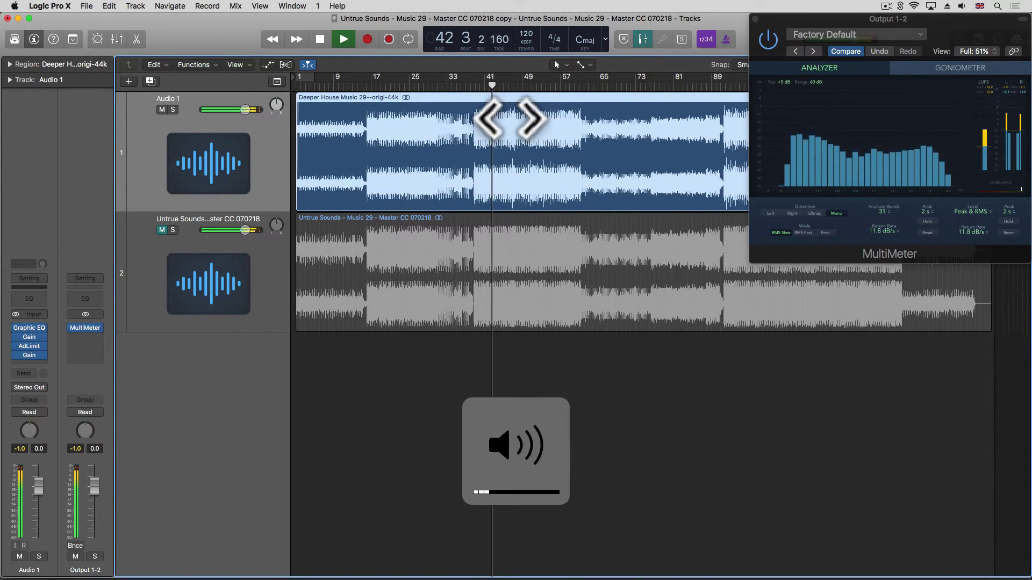
Step: Set the gain before the limiter on Audio 1 to +3.0 dB and compare against the master by swapping the track mutes
click(28, 339)
drag(392, 201, 397, 202)
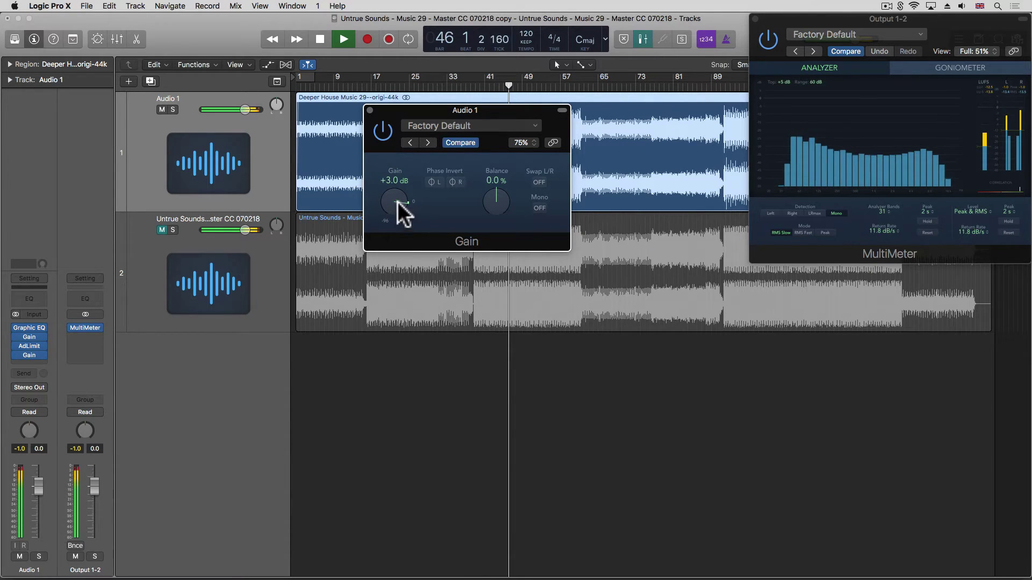
click(369, 108)
key(XF86AudioLowerVolume)
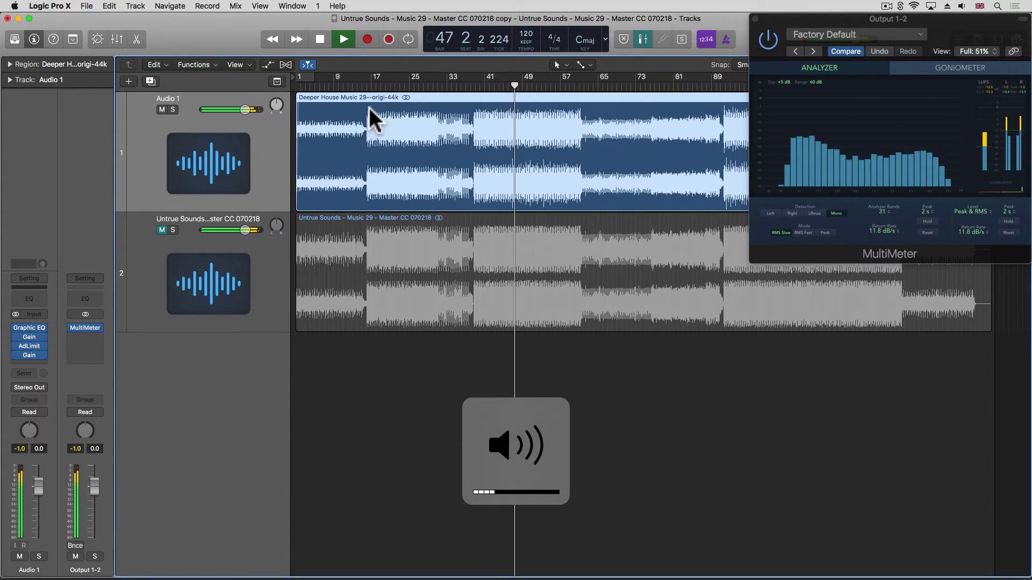
key(alt)
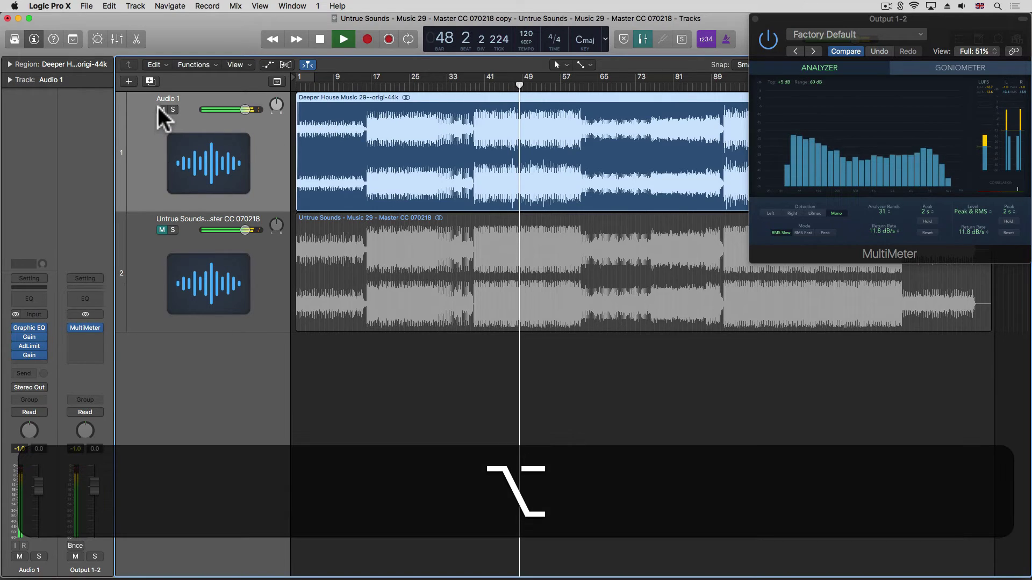
alt+click(159, 108)
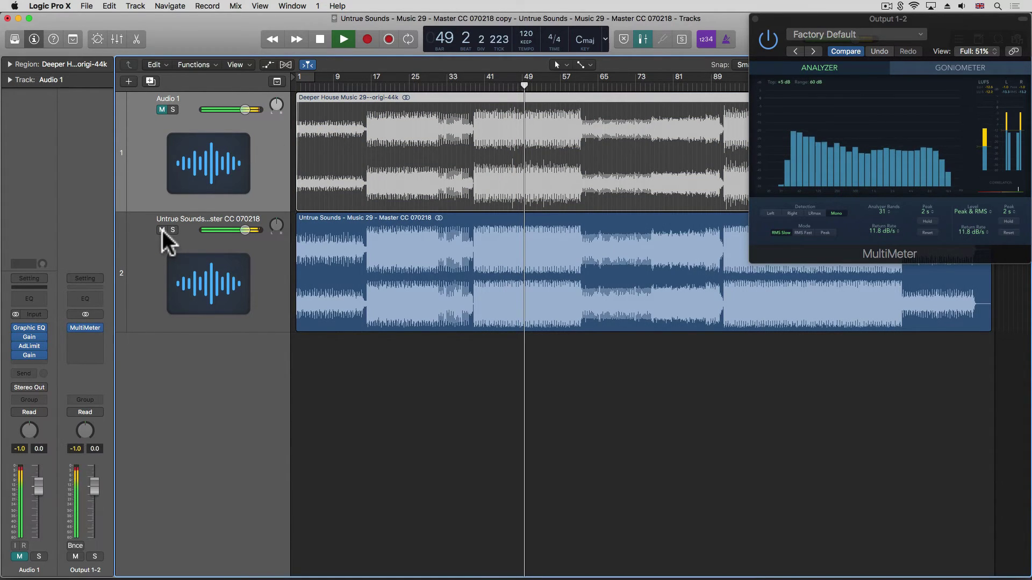
alt+click(161, 230)
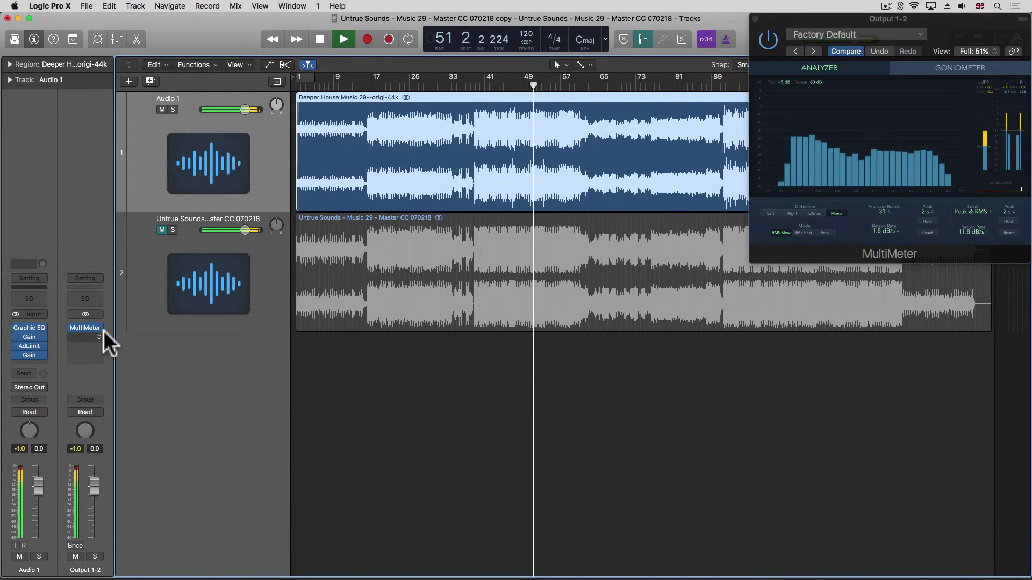
Step: Set the pre-limiter Gain on Audio 1 to +2.0 dB, close it and compare again with the master track
click(30, 337)
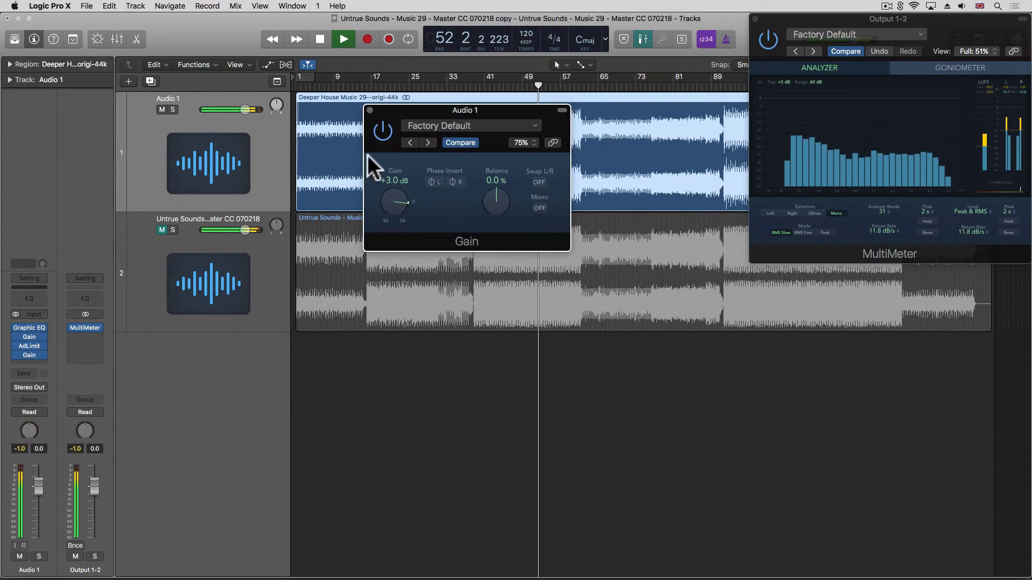
drag(397, 192, 398, 194)
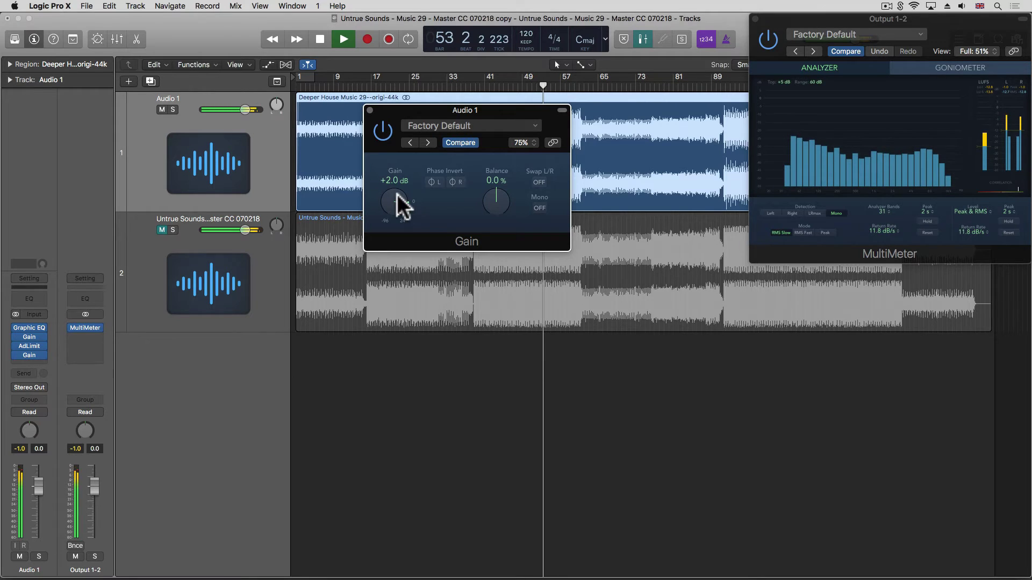
click(370, 110)
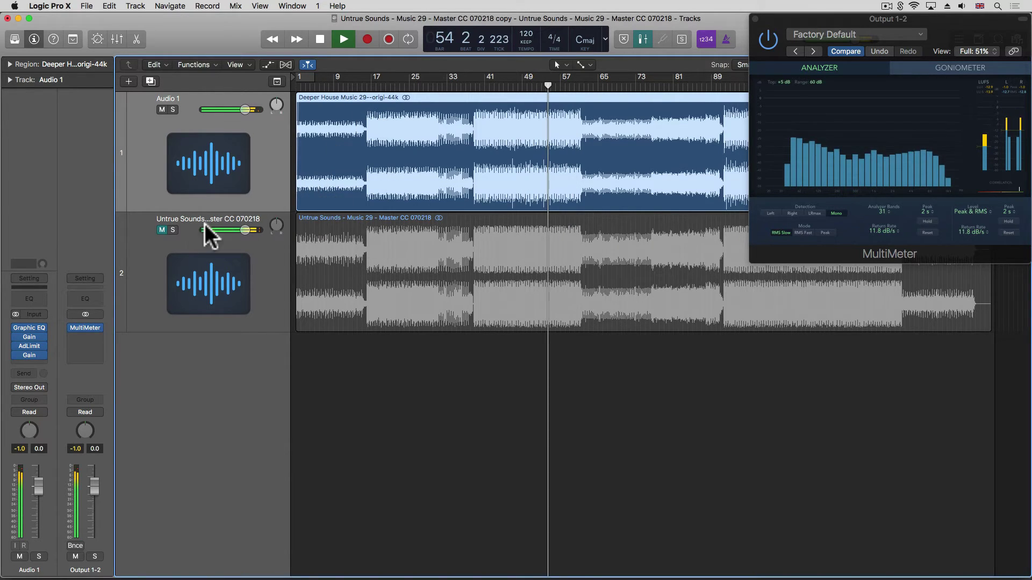
alt+click(161, 108)
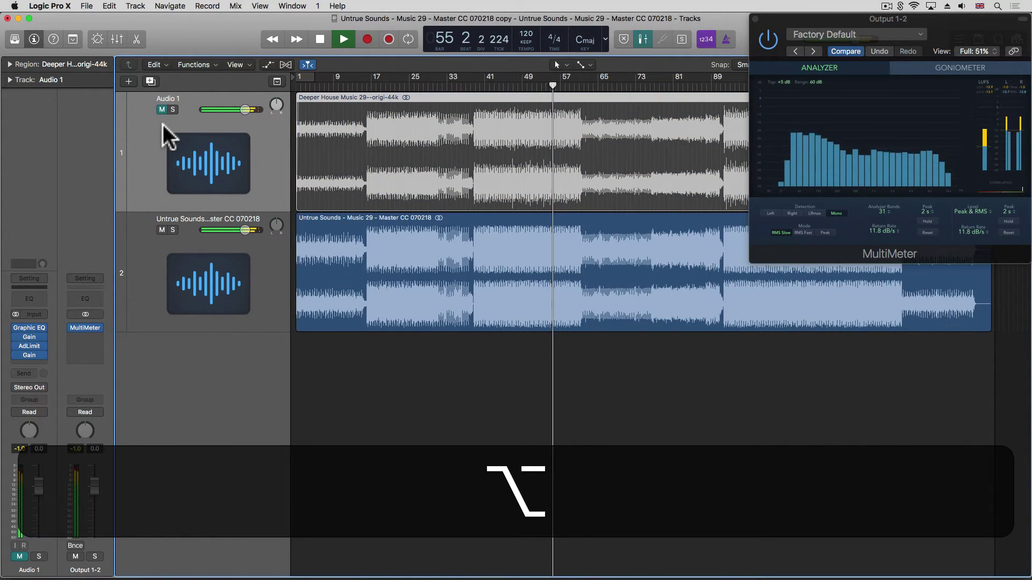
alt+click(162, 229)
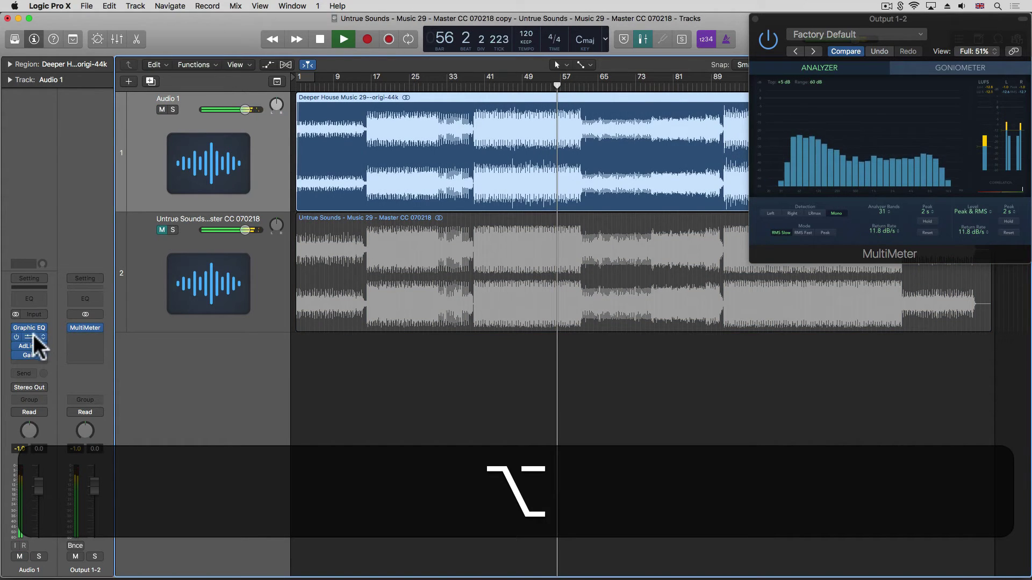
Step: Set the pre-limiter Gain on Audio 1 to +2.9 dB and close its window
click(27, 334)
scroll(391, 195, up, 3)
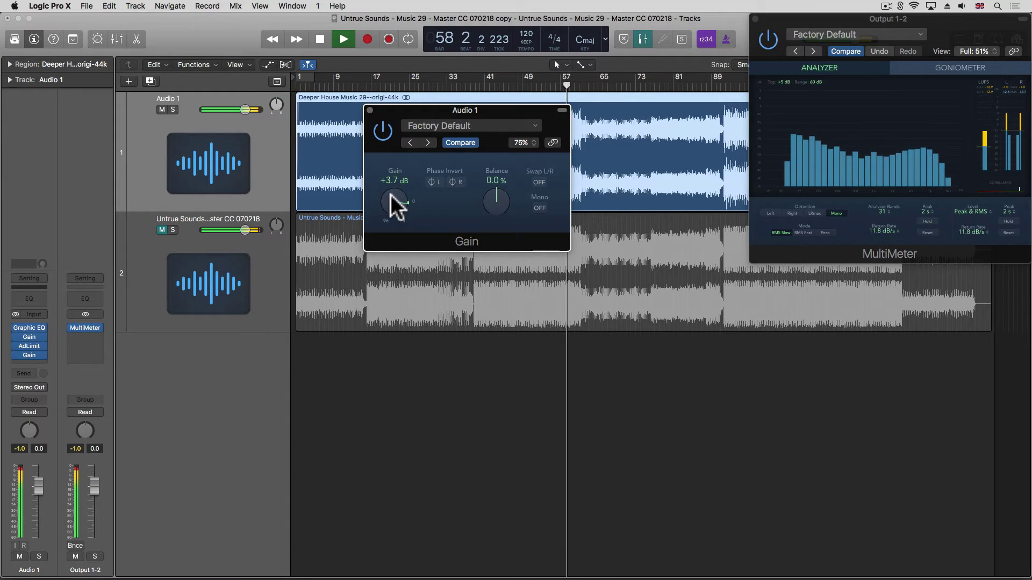
scroll(392, 196, down, 3)
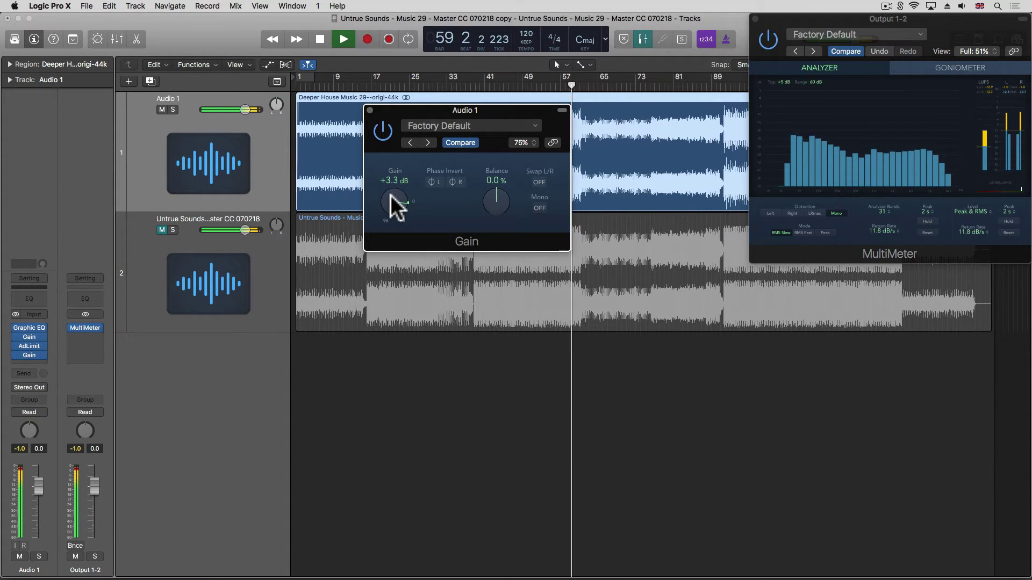
scroll(391, 195, down, 1)
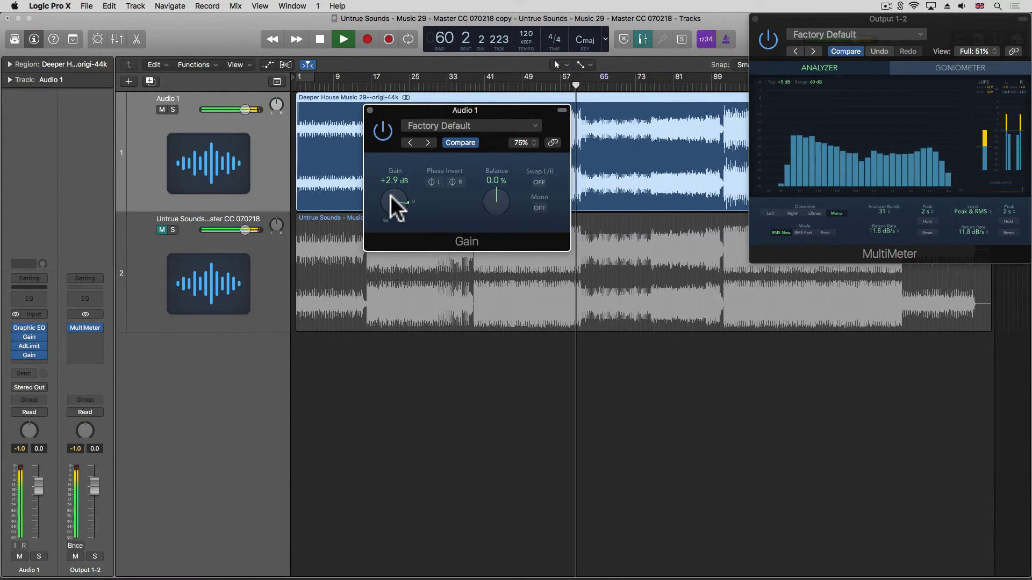
click(370, 110)
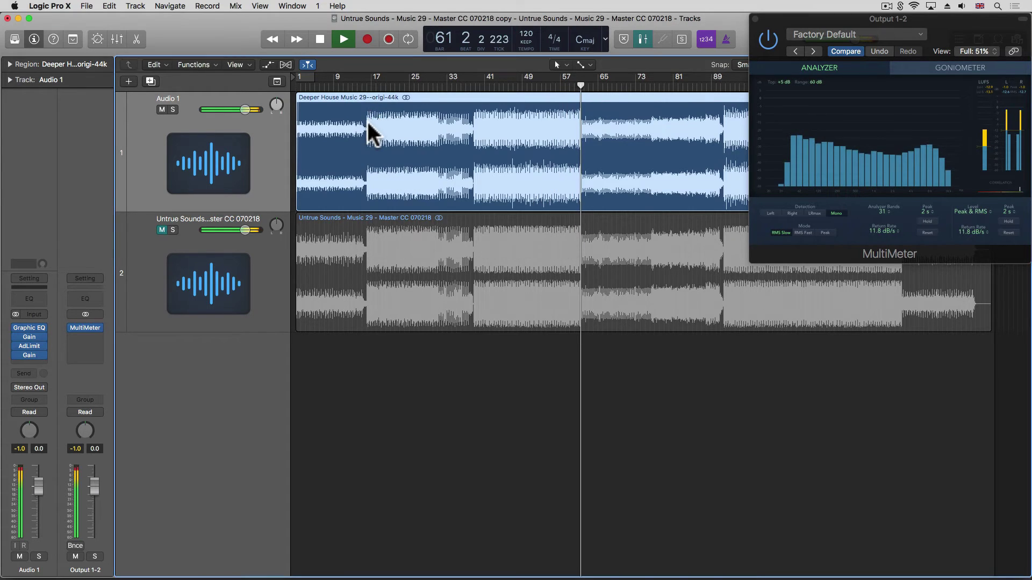
Step: Replay from about bar 17 and compare the loudness and tone of Audio 1 and the master by swapping the track mutes
key(space)
key(space)
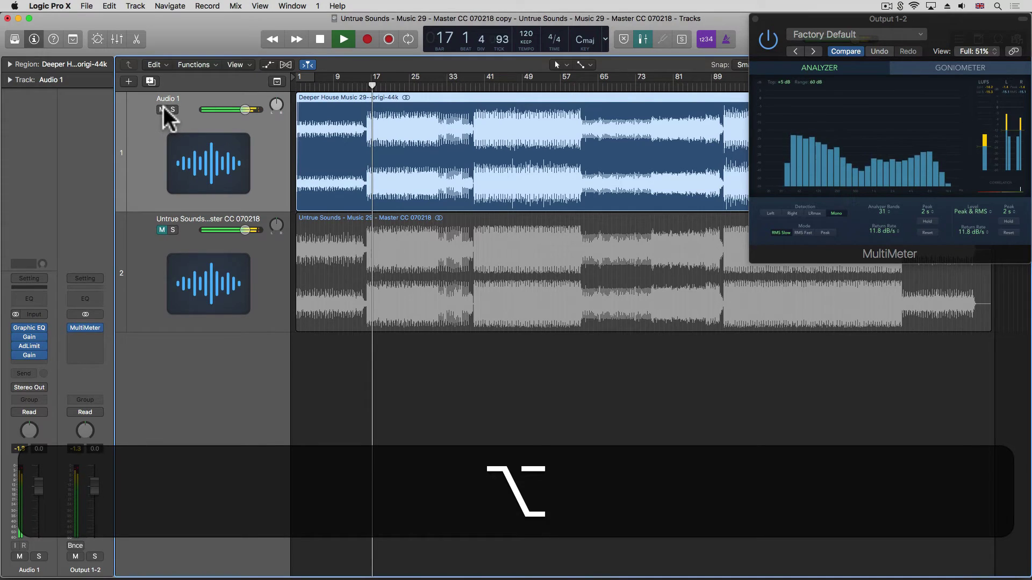
alt+click(163, 108)
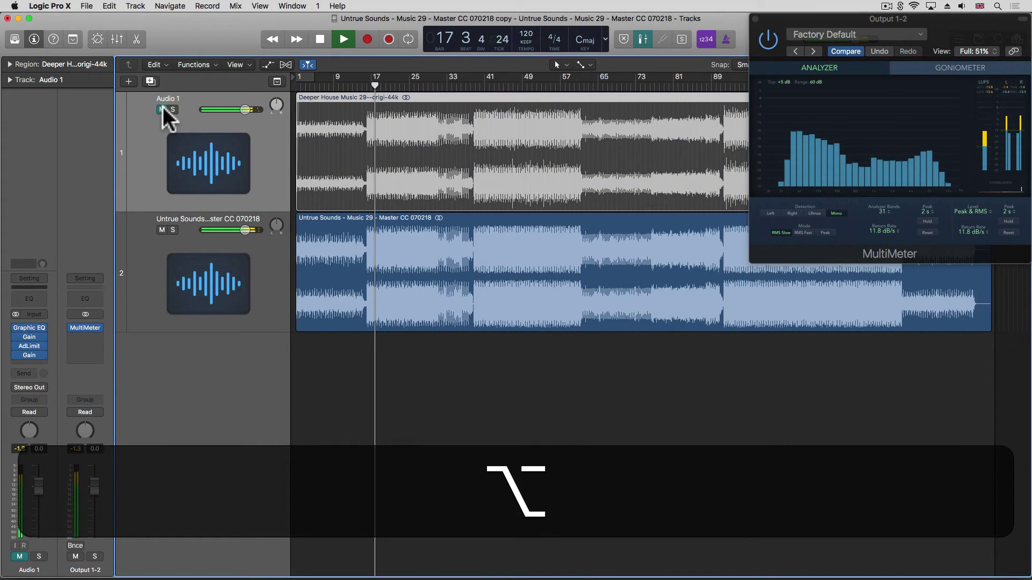
alt+click(161, 231)
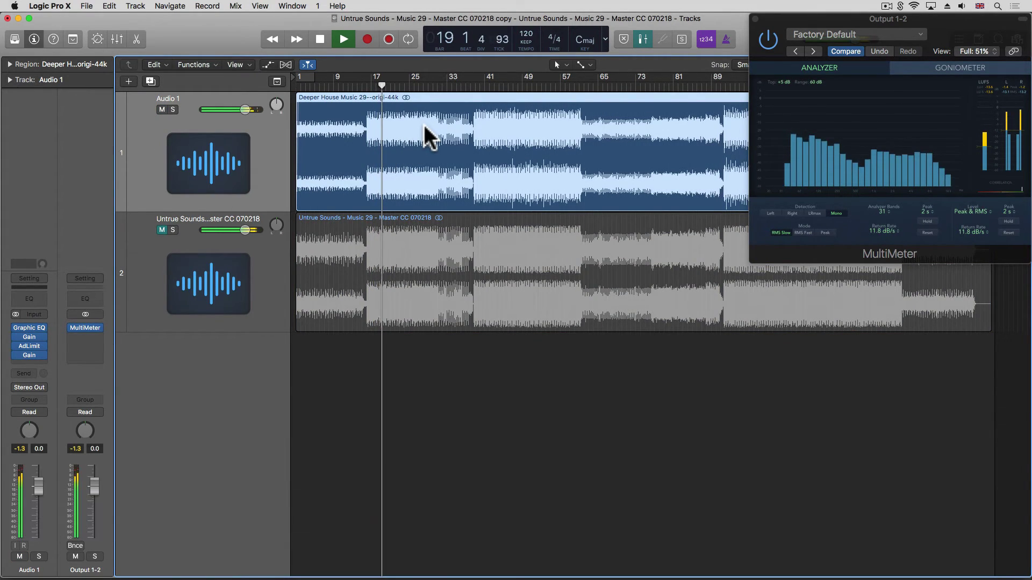
key(space)
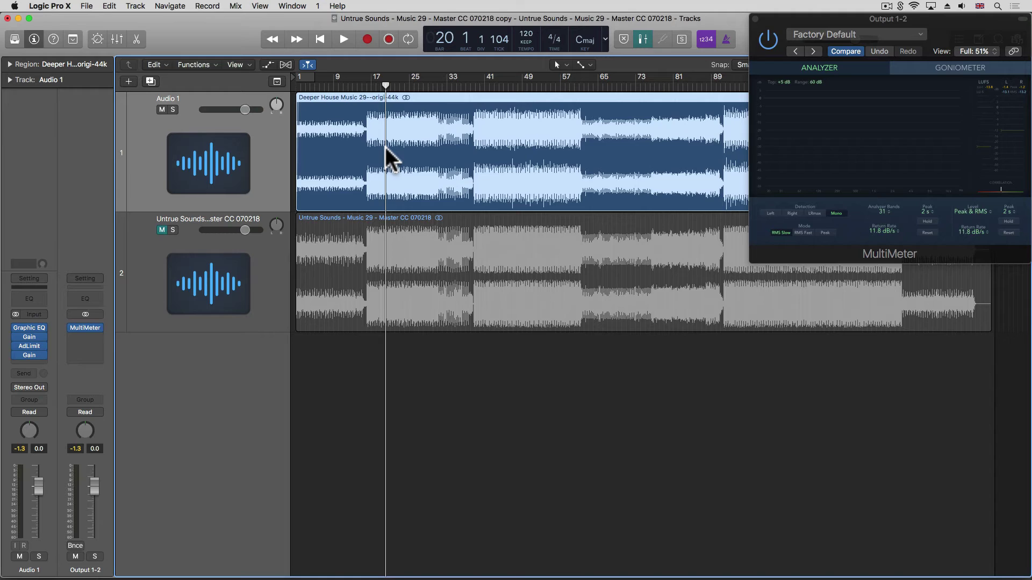
key(space)
mouse_move(32, 326)
alt+click(161, 109)
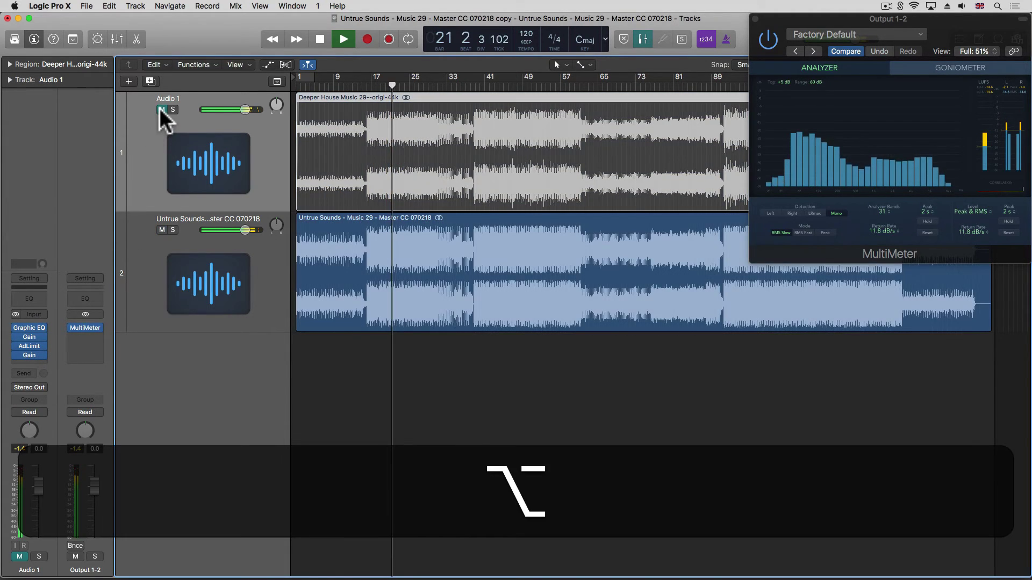
alt+click(163, 230)
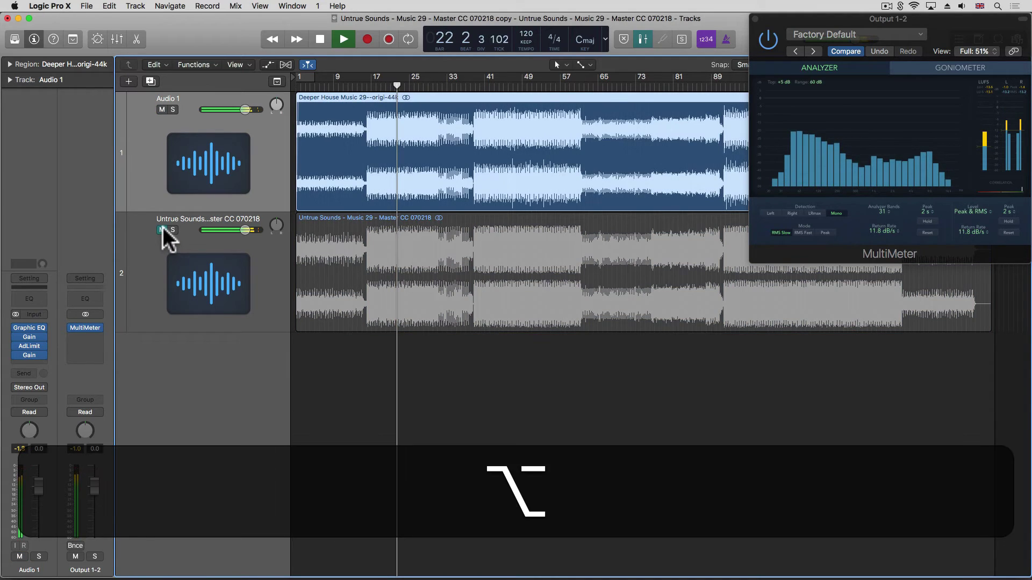
Step: Open the Vintage Graphic EQ on Audio 1, set its output Drive to 4.0 and resume playback
click(28, 328)
key(space)
drag(736, 288, 738, 319)
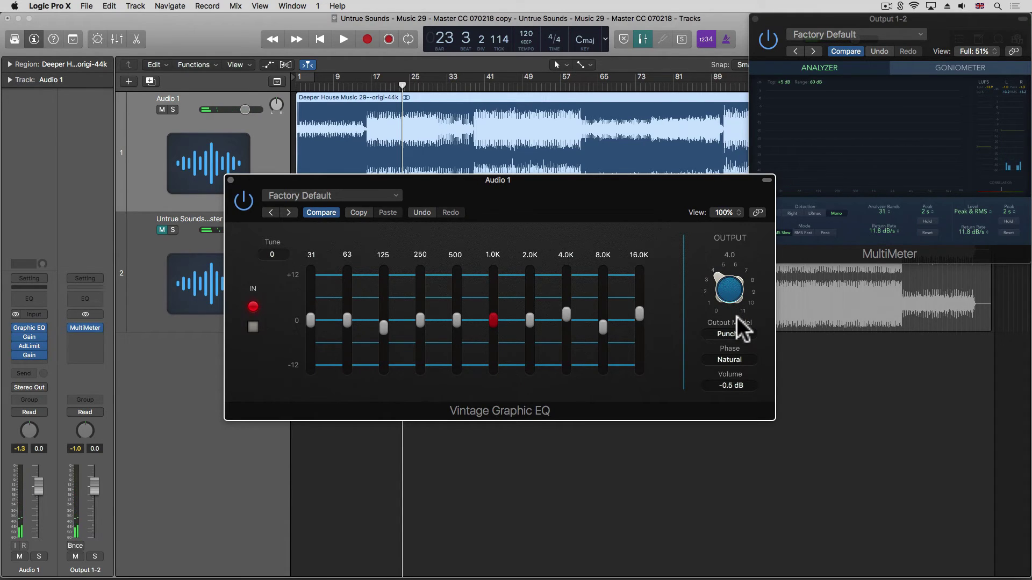
key(space)
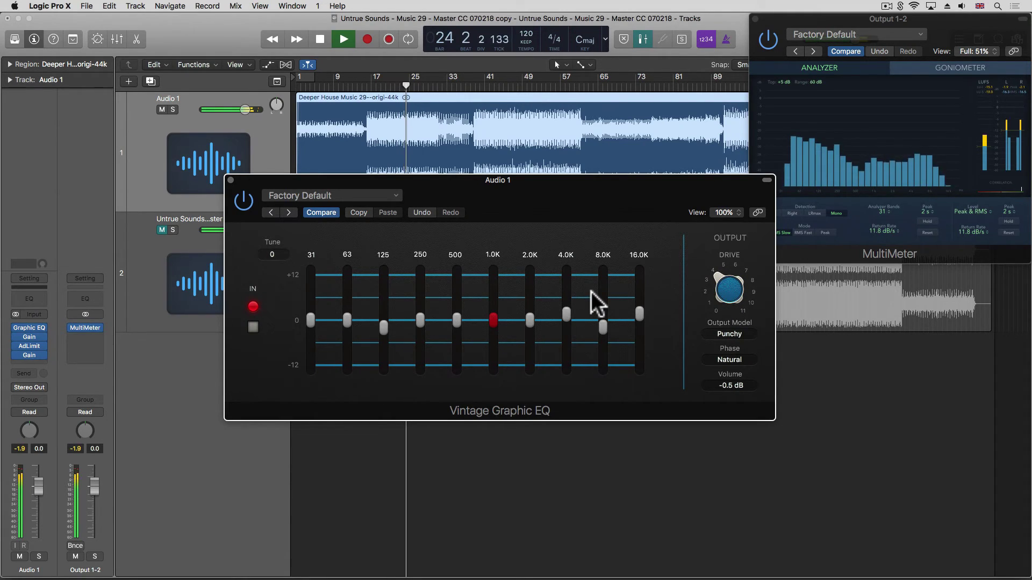
Step: Close the Vintage Graphic EQ window on Audio 1 and stop playback
drag(383, 327, 380, 323)
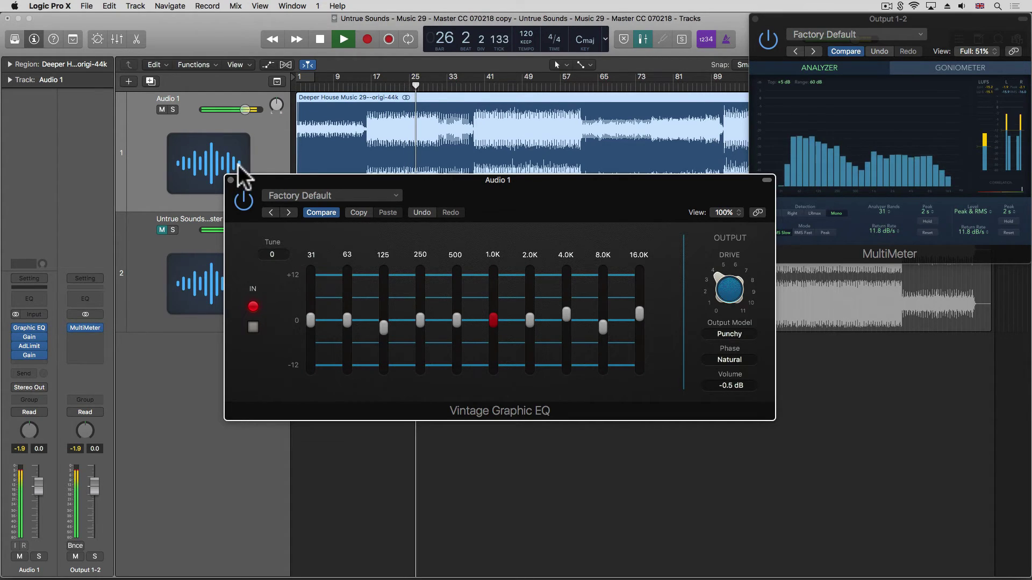
click(231, 181)
key(space)
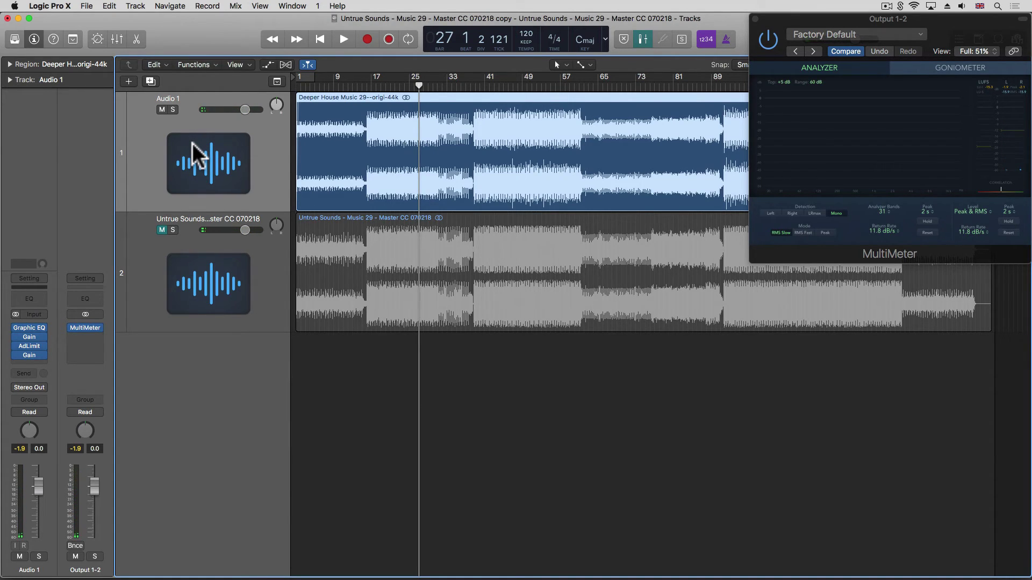
Step: Set the pre-limiter Gain on Audio 1 to +4.5 dB, replay from about bar 17 and compare with the master track
key(space)
click(27, 337)
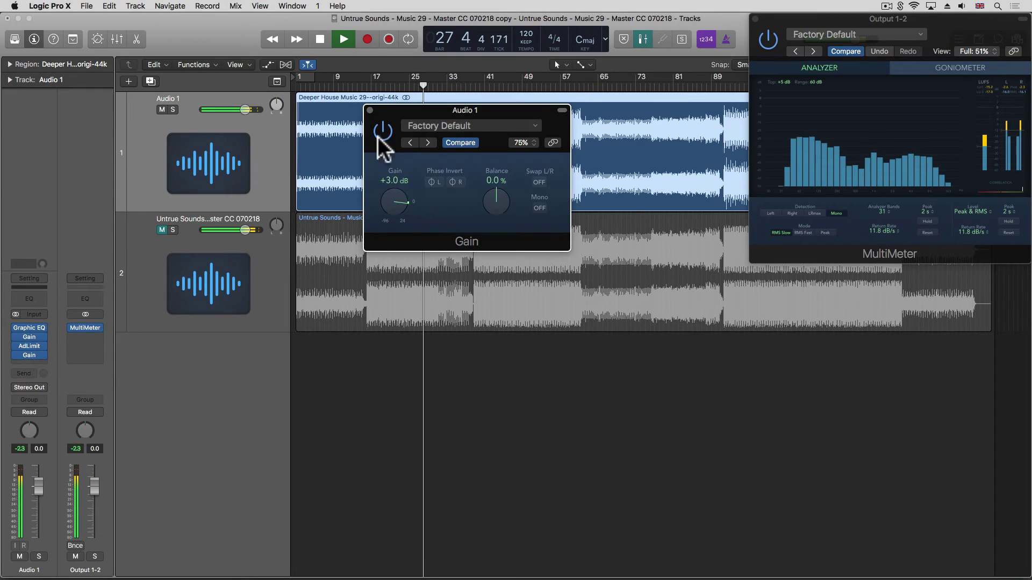
drag(395, 198, 395, 195)
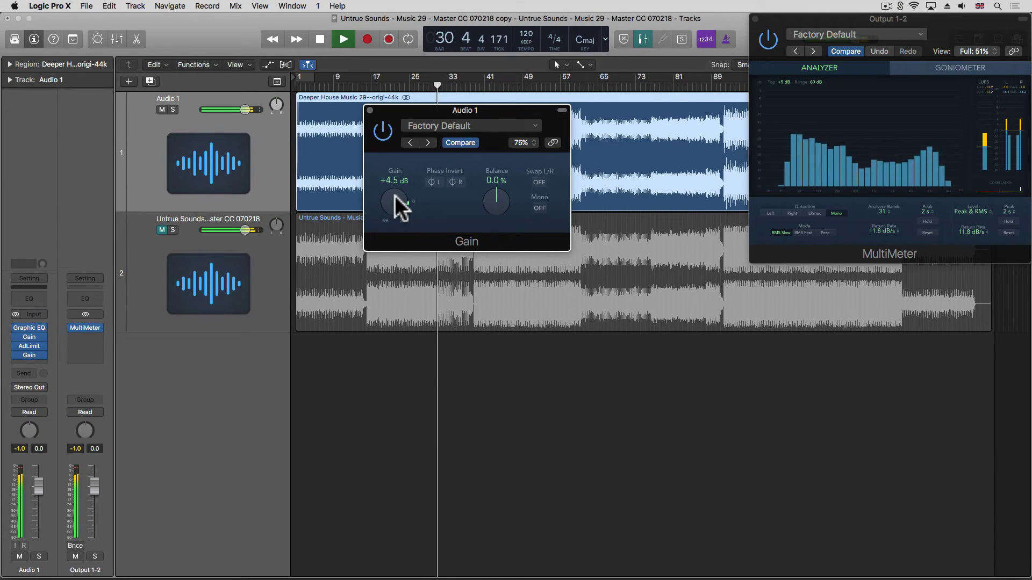
key(space)
drag(395, 109, 391, 128)
double_click(376, 83)
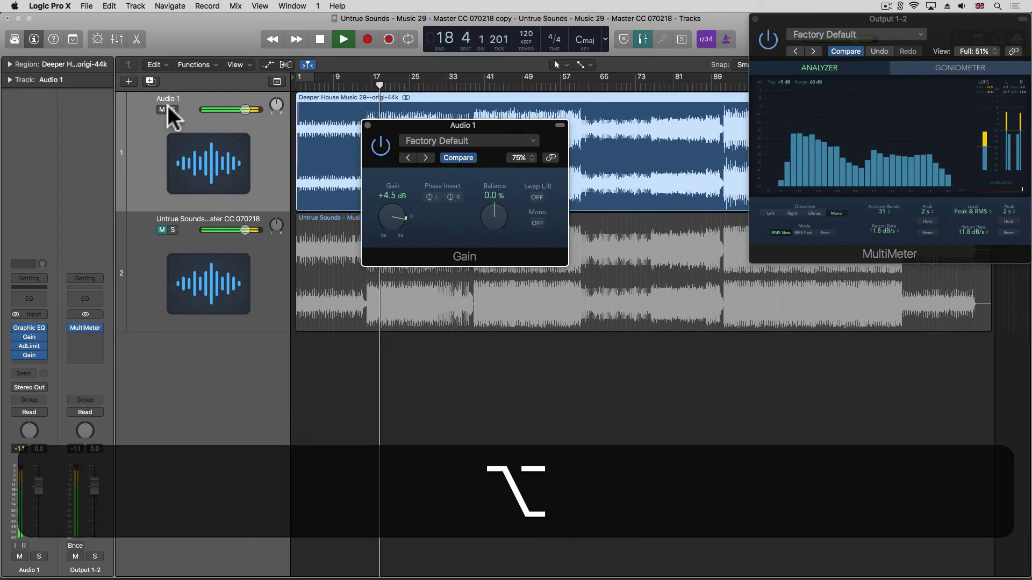
alt+click(161, 109)
alt+click(162, 230)
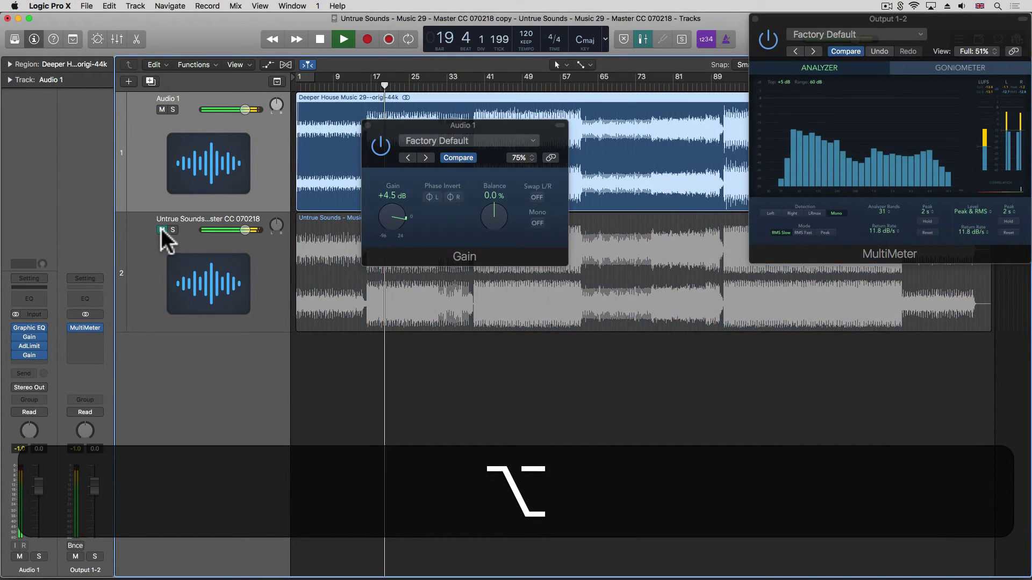
Step: Set the pre-limiter Gain to +7.2 dB and compare Audio 1 with the master by swapping the track mutes
scroll(396, 215, up, 2)
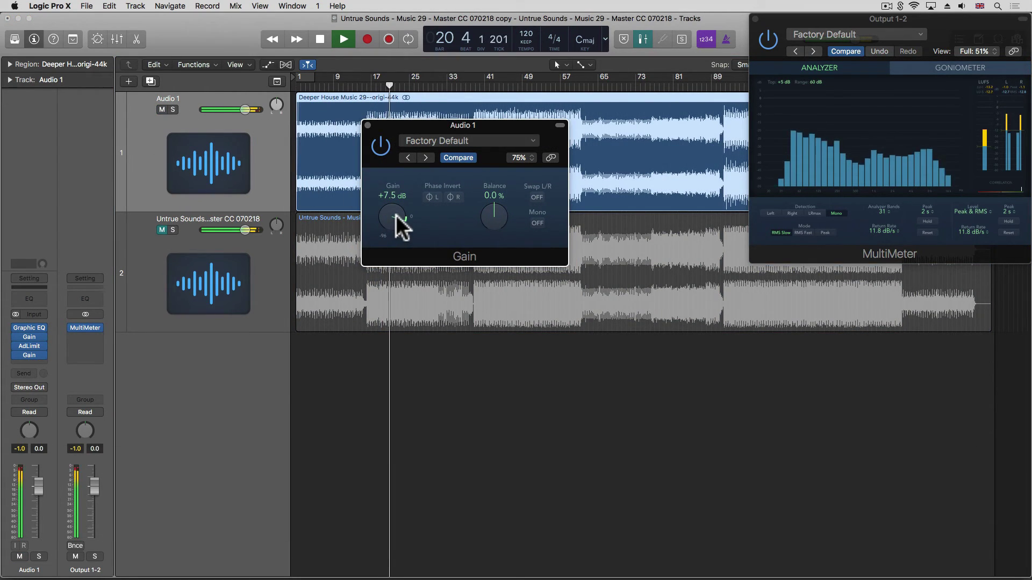
scroll(396, 215, down, 3)
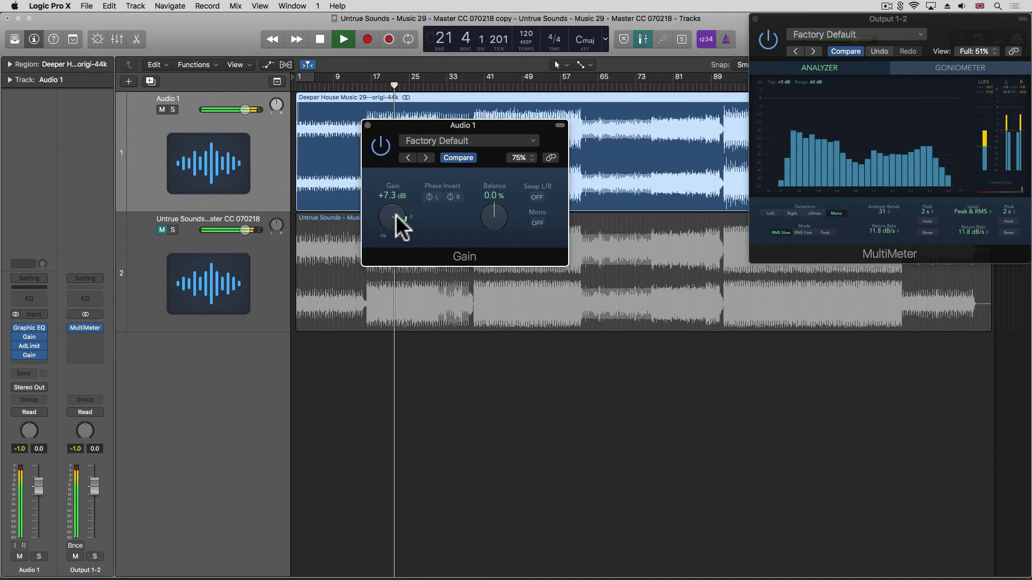
key(alt)
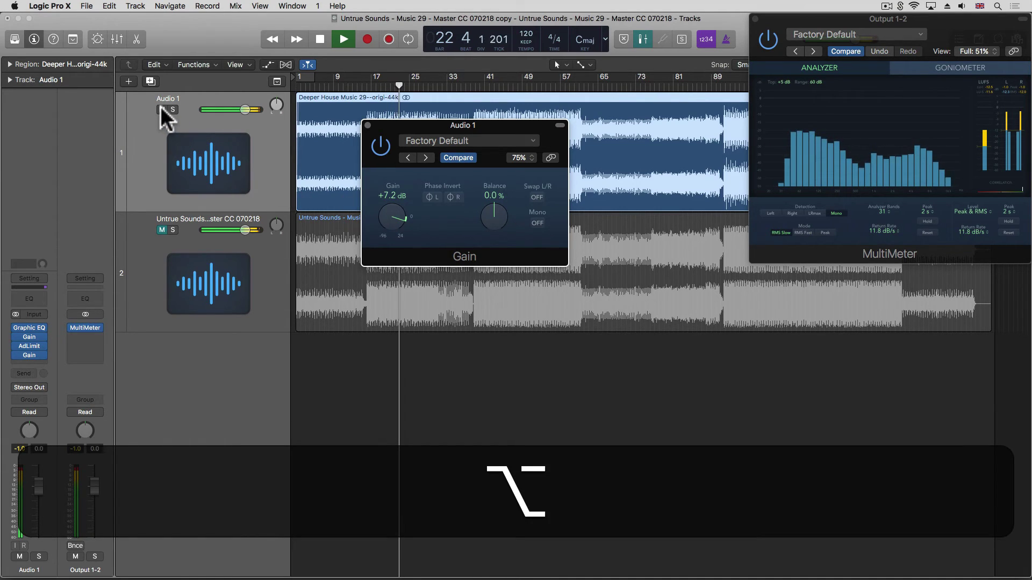
alt+click(161, 109)
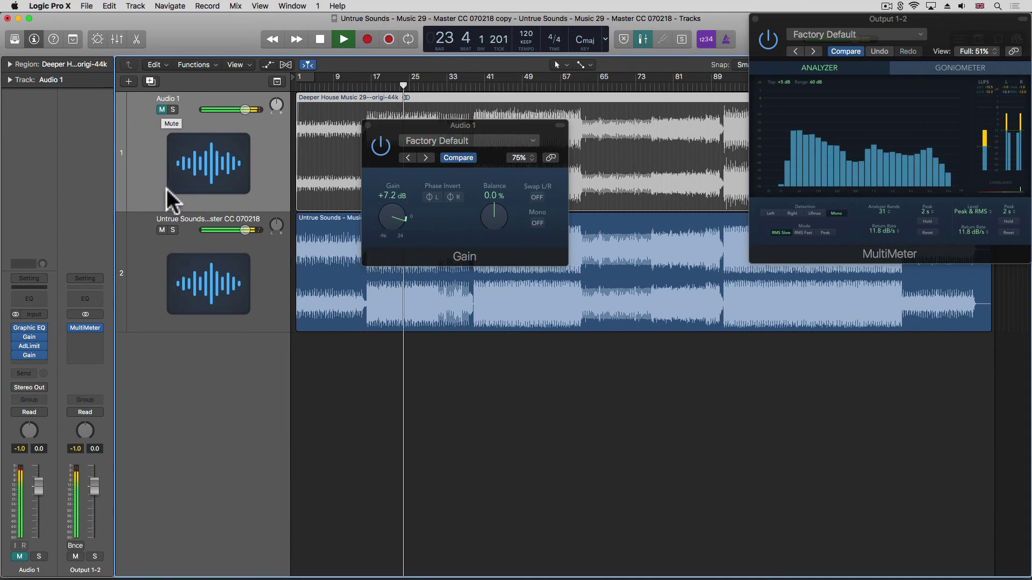
click(191, 291)
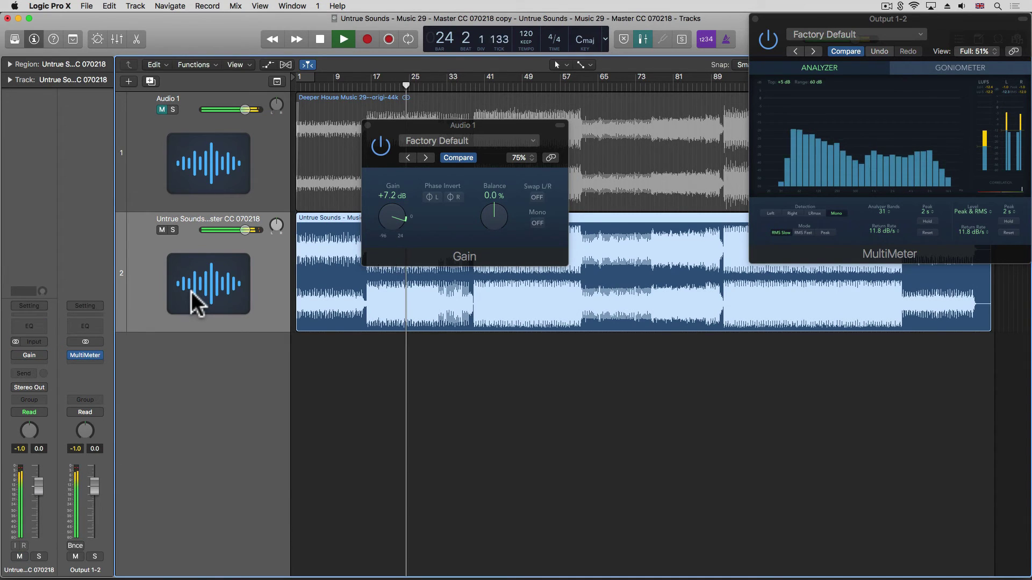
click(209, 156)
key(alt)
alt+click(162, 230)
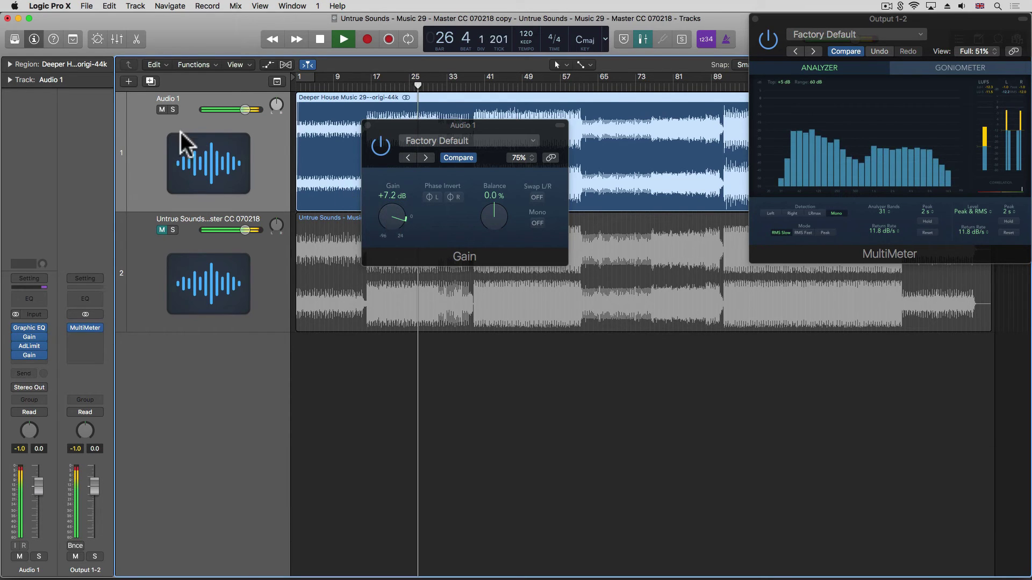
alt+click(160, 107)
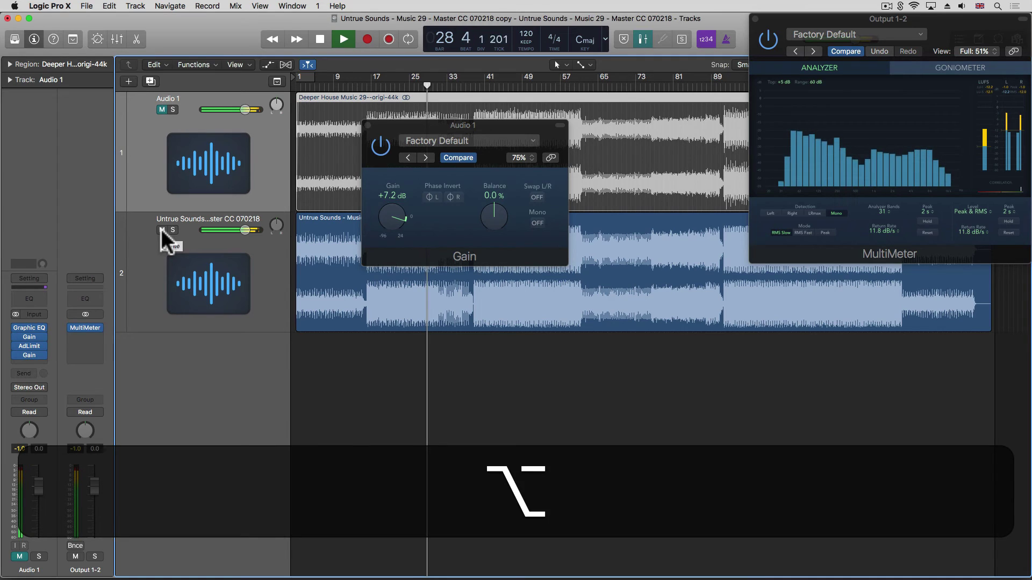
alt+click(161, 229)
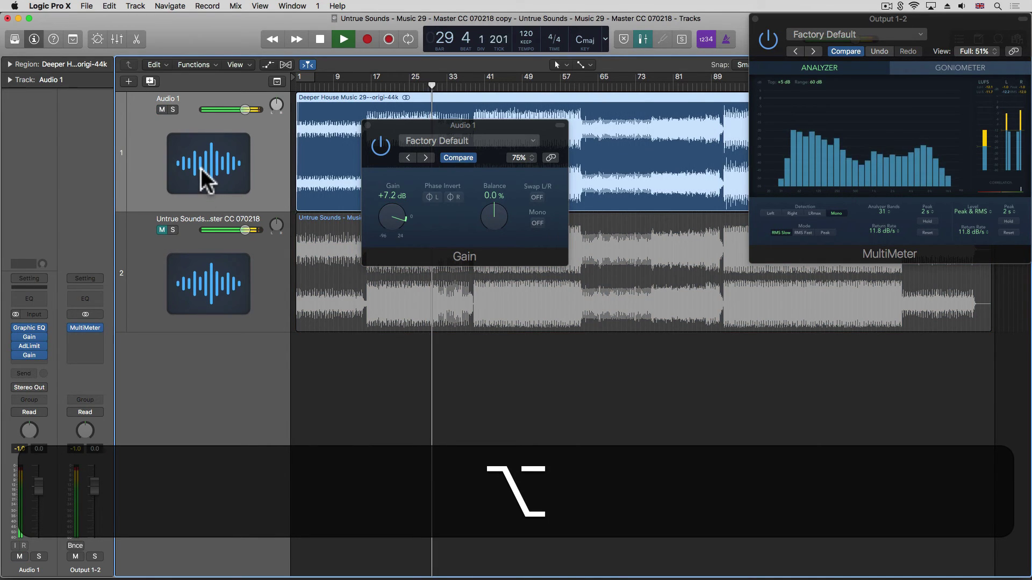
Step: Set the output Drive of the Vintage Graphic EQ on Audio 1 to 2.0 and close its window
click(28, 327)
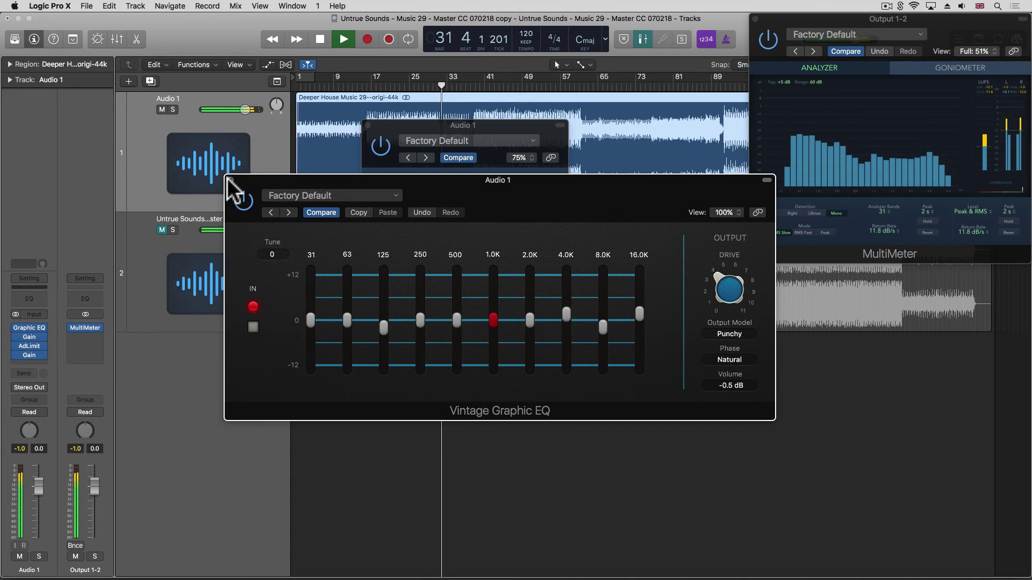
drag(710, 272, 731, 299)
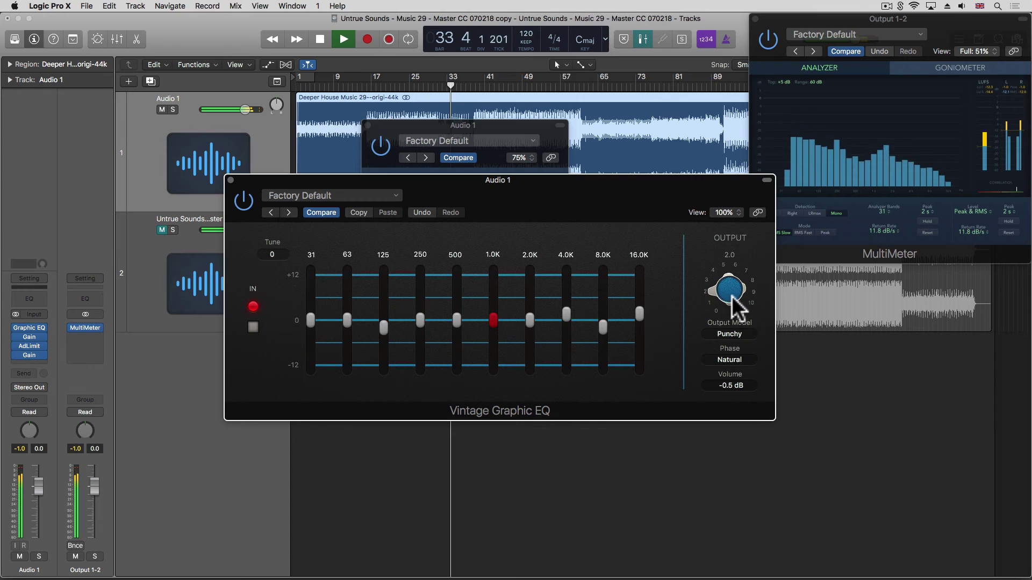
click(229, 180)
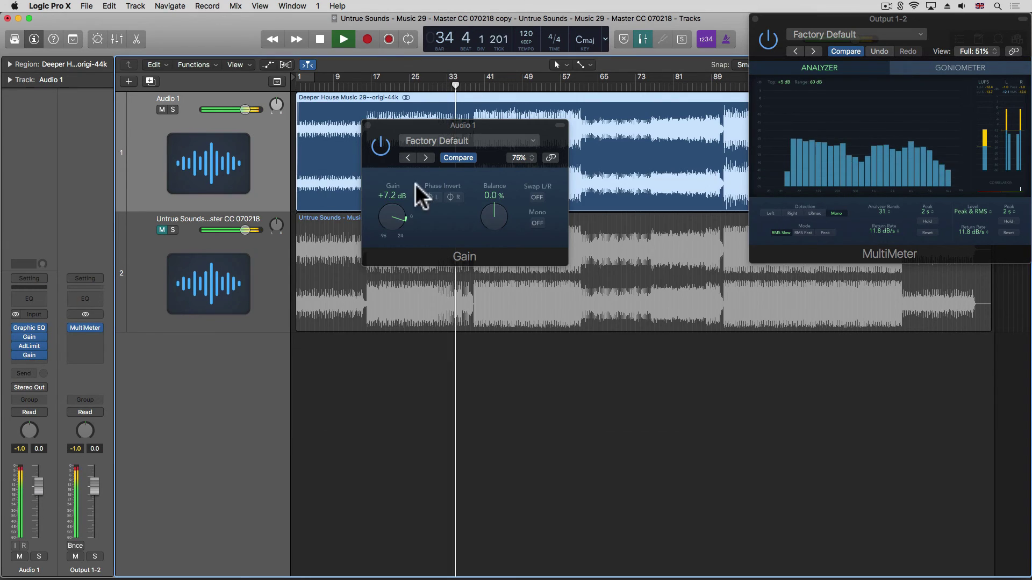
Step: Set the pre-limiter Gain on Audio 1 to +8.3 dB and compare its loudness with the master track
click(392, 212)
drag(392, 212, 392, 212)
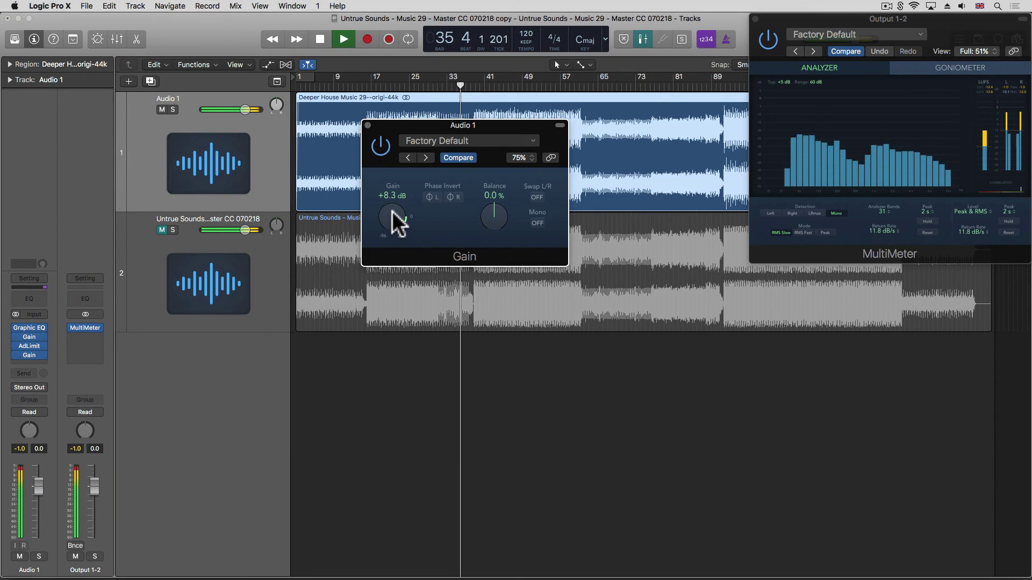
alt+click(162, 108)
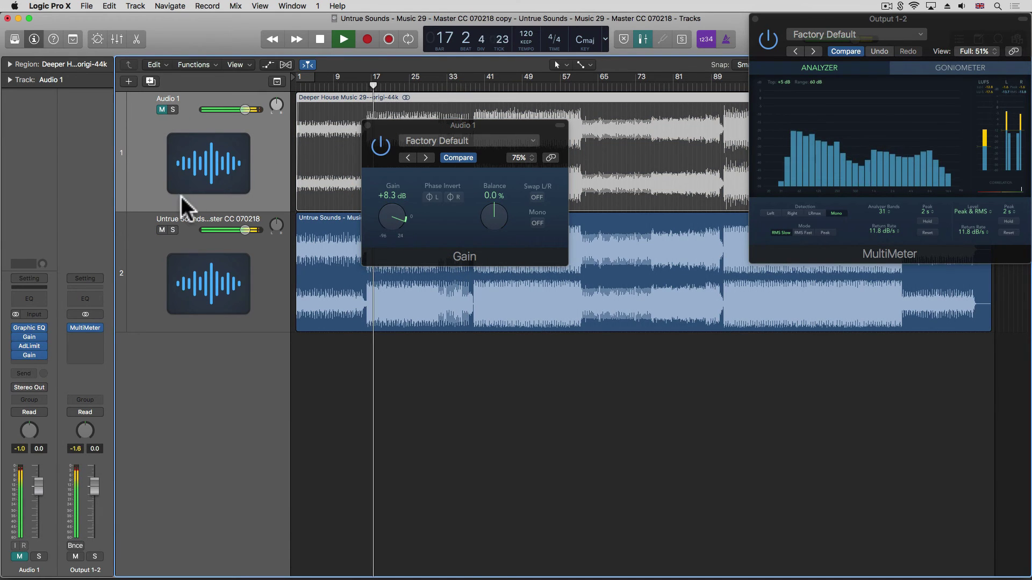
alt+click(160, 226)
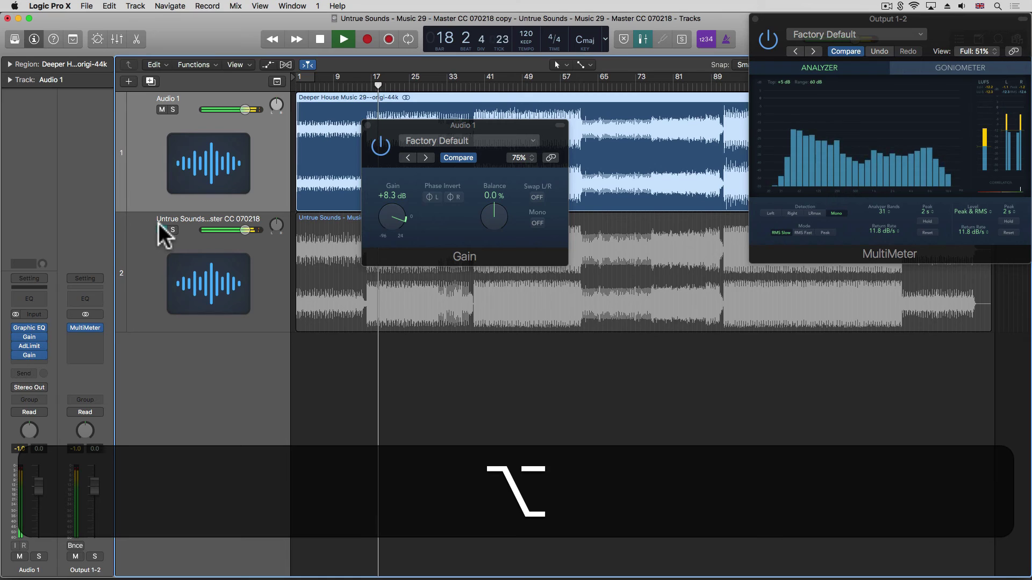
Step: Set the pre-limiter Gain on Audio 1 to +8.0 dB and stop playback
click(390, 210)
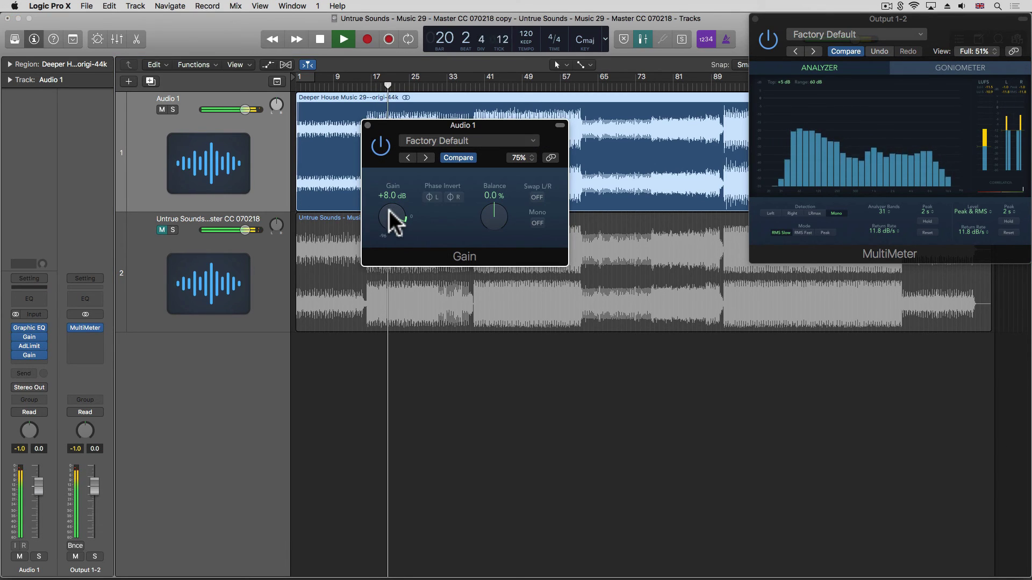
drag(389, 211, 391, 208)
key(space)
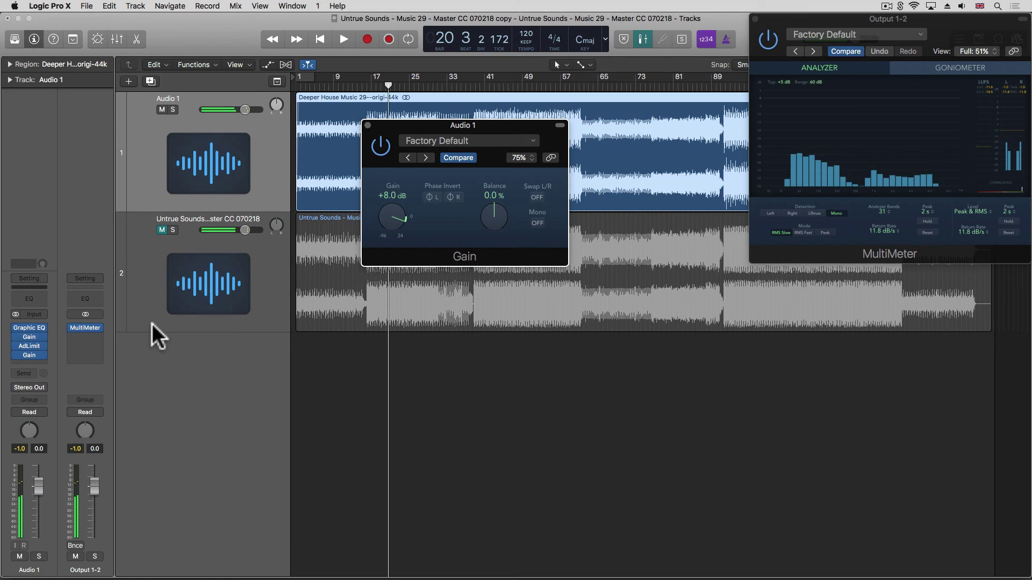
Step: Check the Vintage Graphic EQ settings, play a final comparison of Audio 1 against the master track and stop playback
click(28, 326)
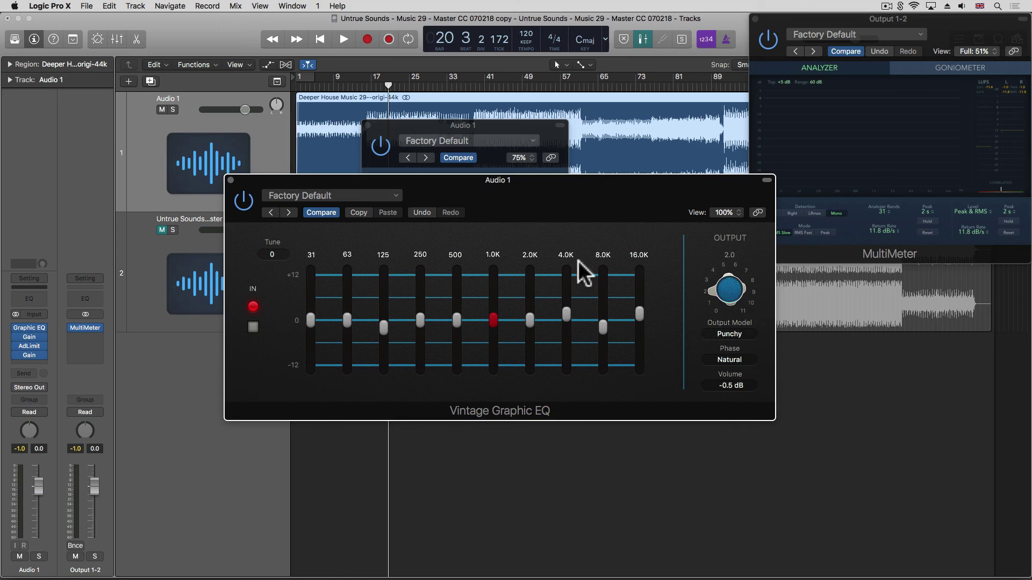
click(230, 180)
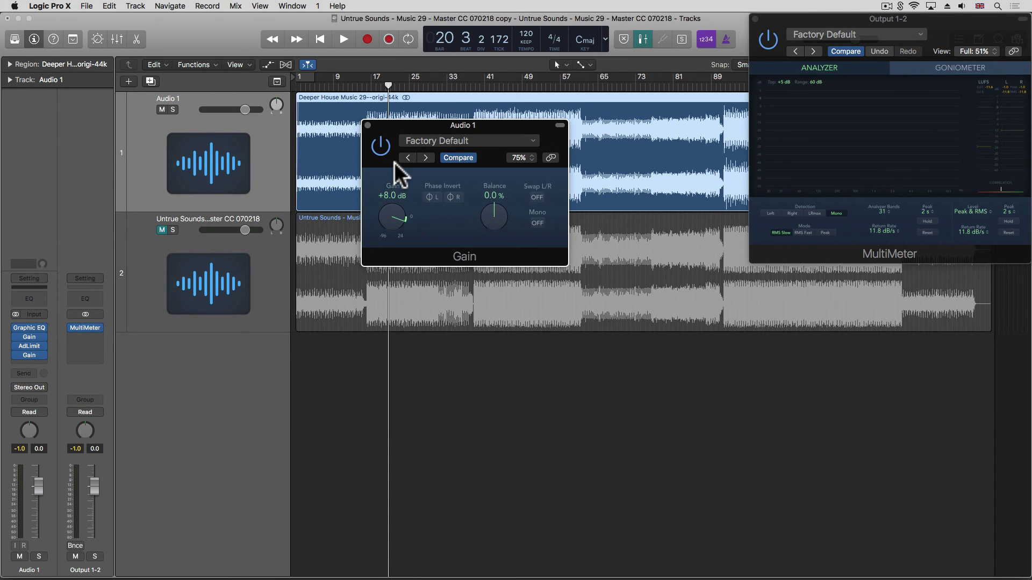
key(space)
alt+click(160, 109)
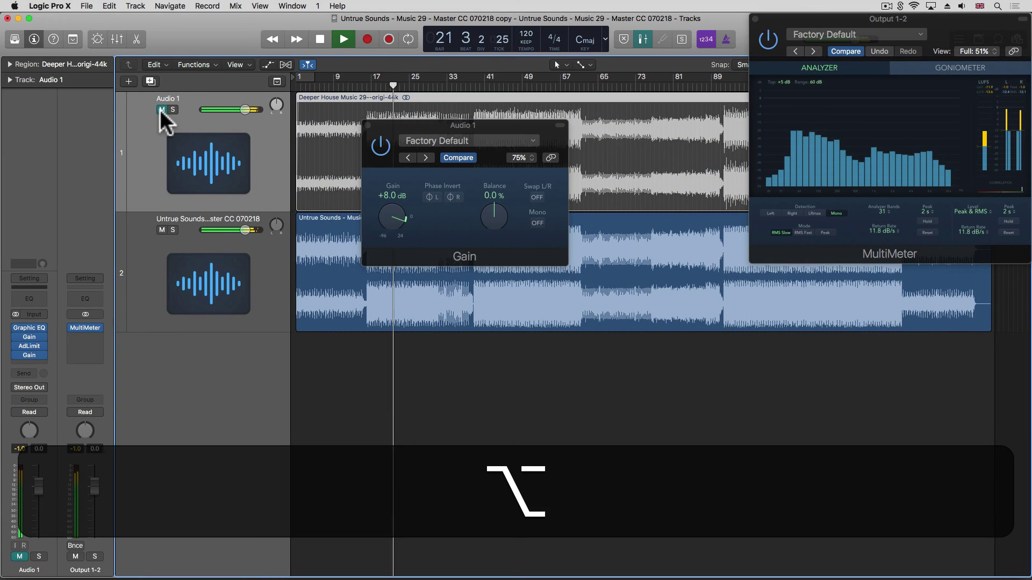
click(164, 229)
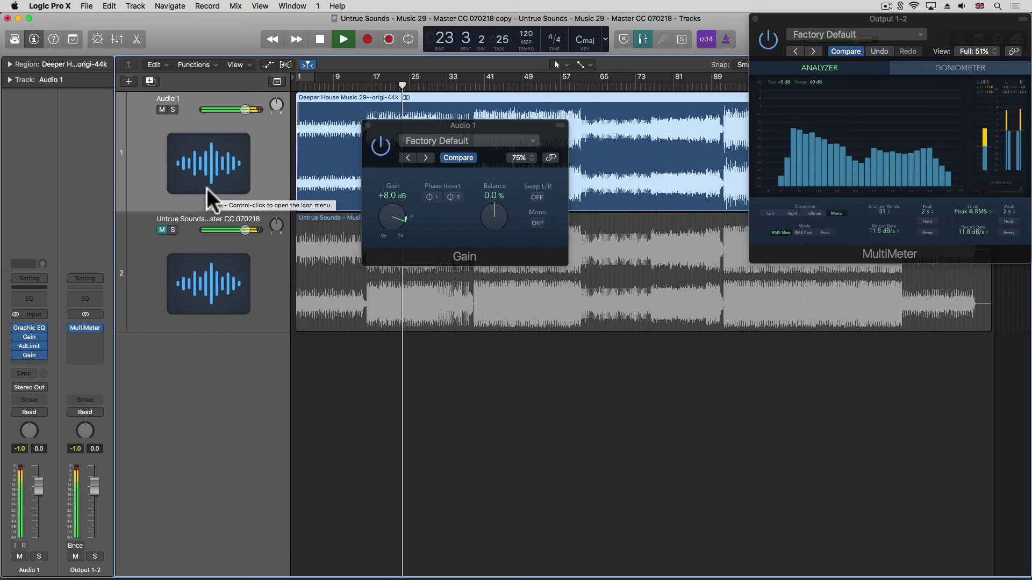
key(space)
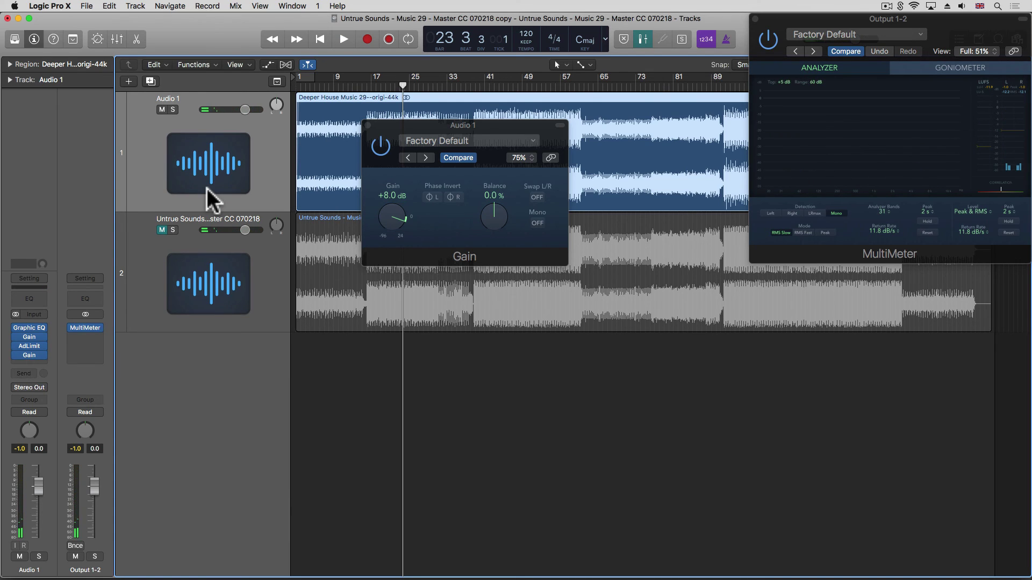
Step: Close the Gain window and review the Vintage Graphic EQ and Adaptive Limiter on Audio 1, closing each window
click(367, 125)
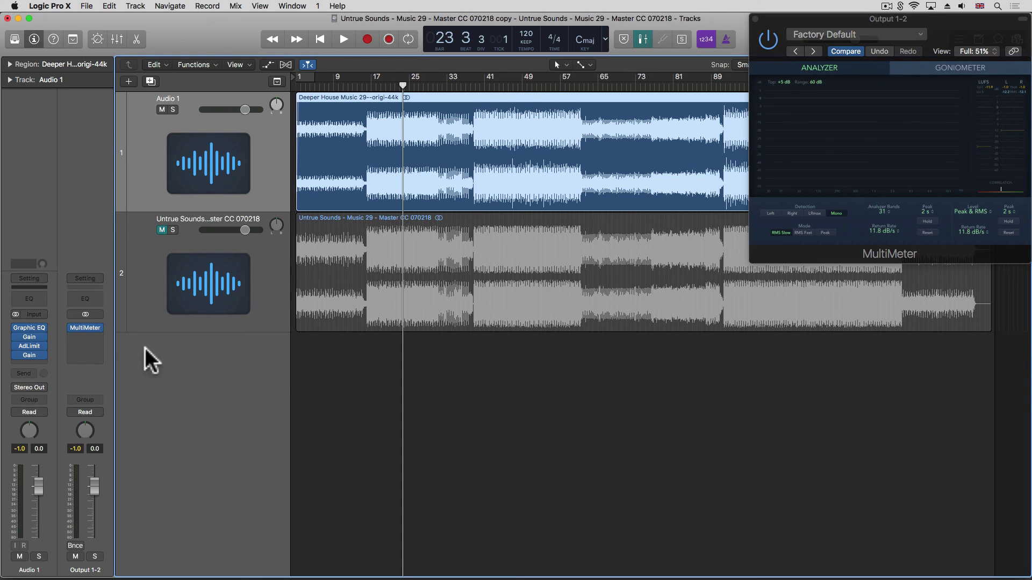
click(25, 326)
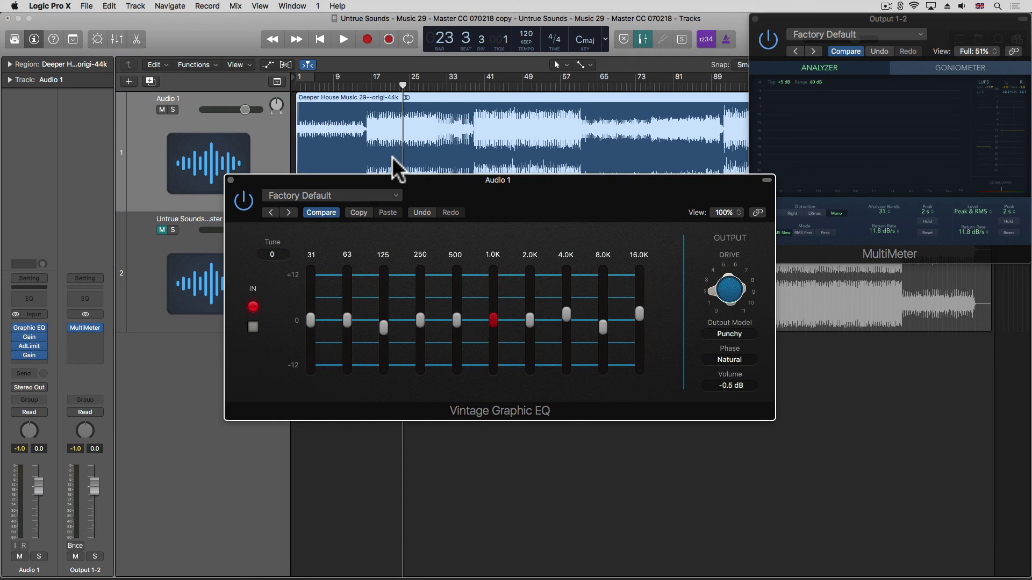
click(231, 180)
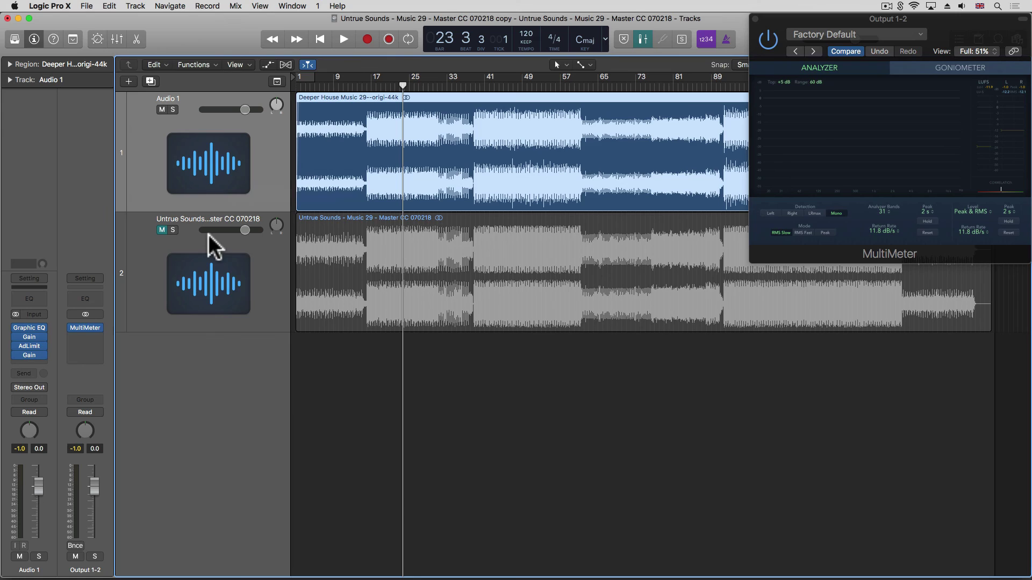
click(26, 345)
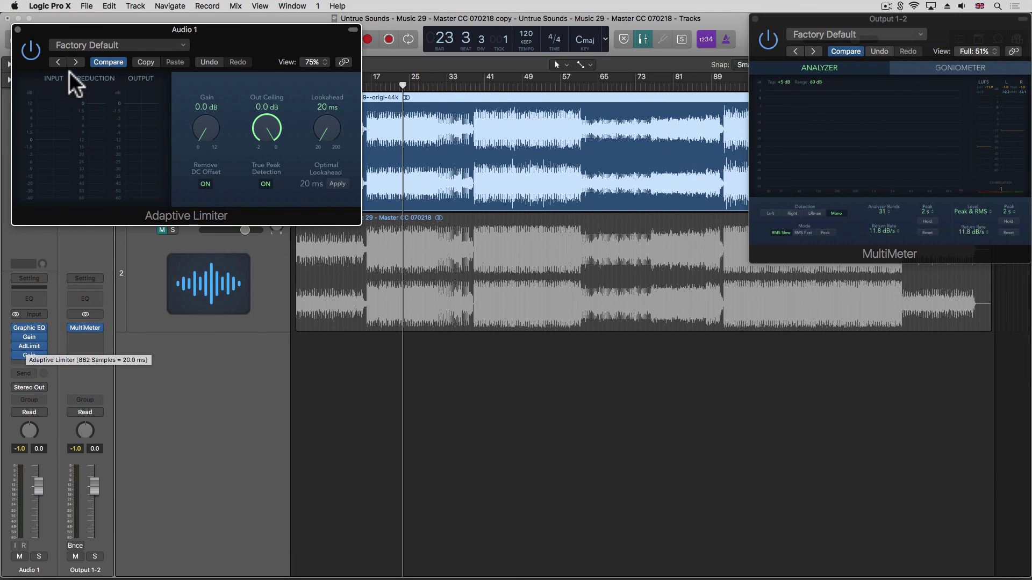
click(17, 30)
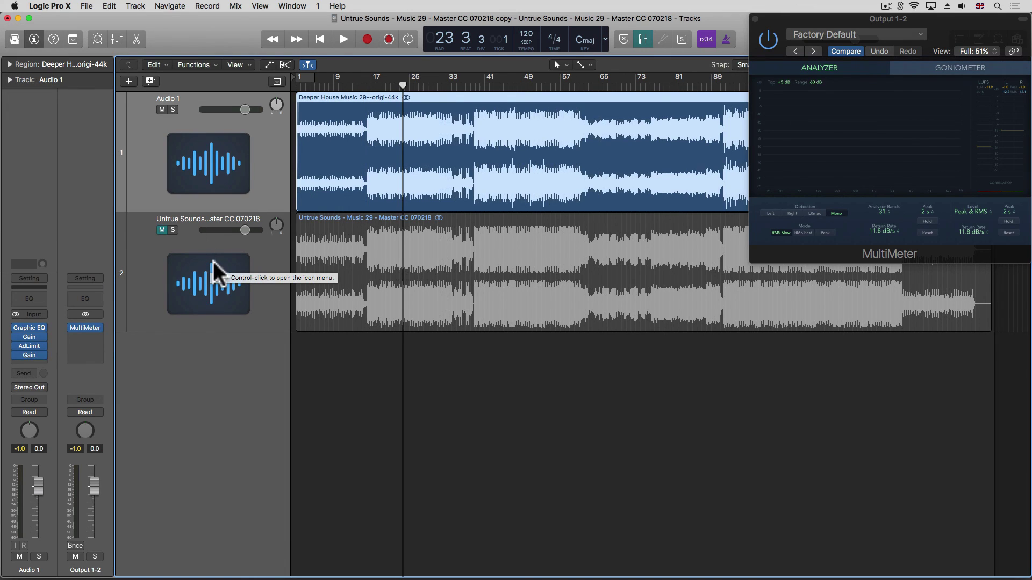
click(29, 328)
click(230, 180)
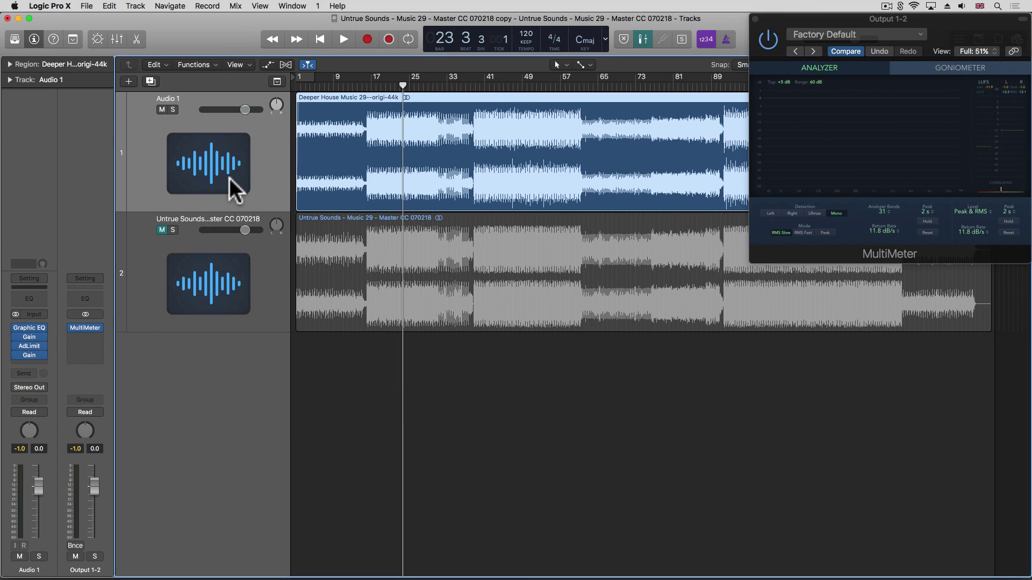